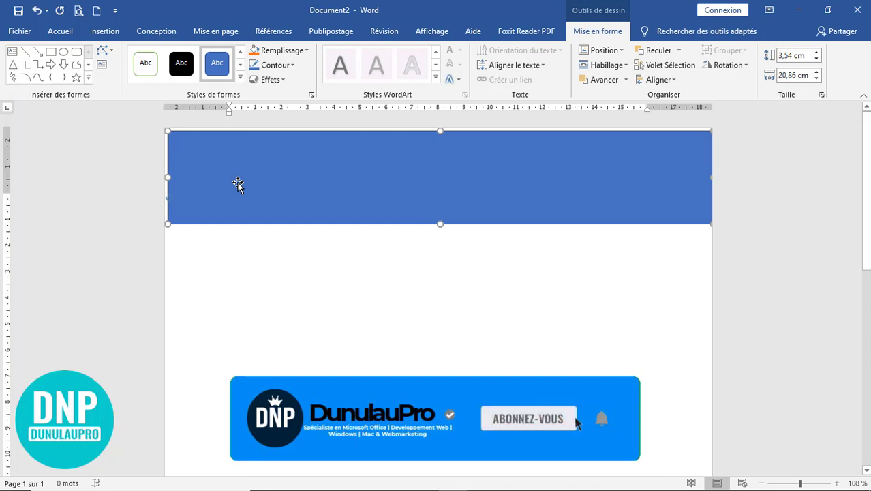
- Nudge the blue rectangle slightly left so it spans the page's top edge
drag(235, 182, 223, 178)
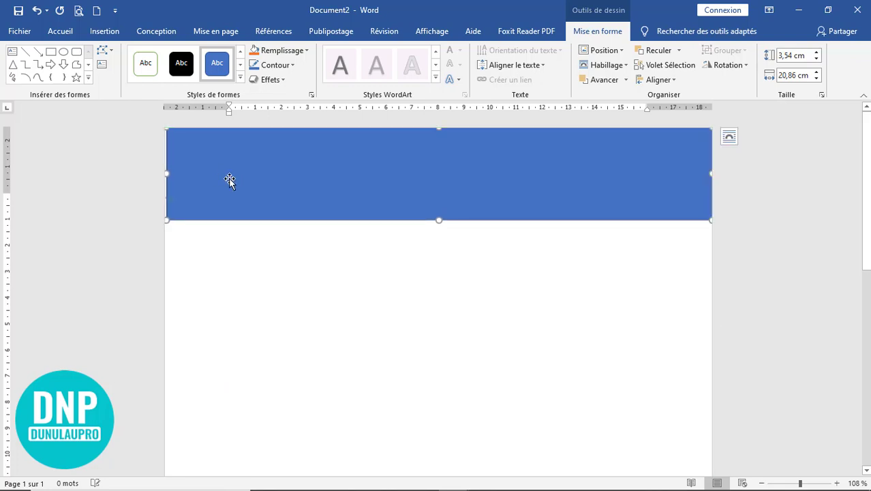
- Remove the rectangle's outline and resize it to 20,98 cm wide by 2,71 cm tall
click(287, 65)
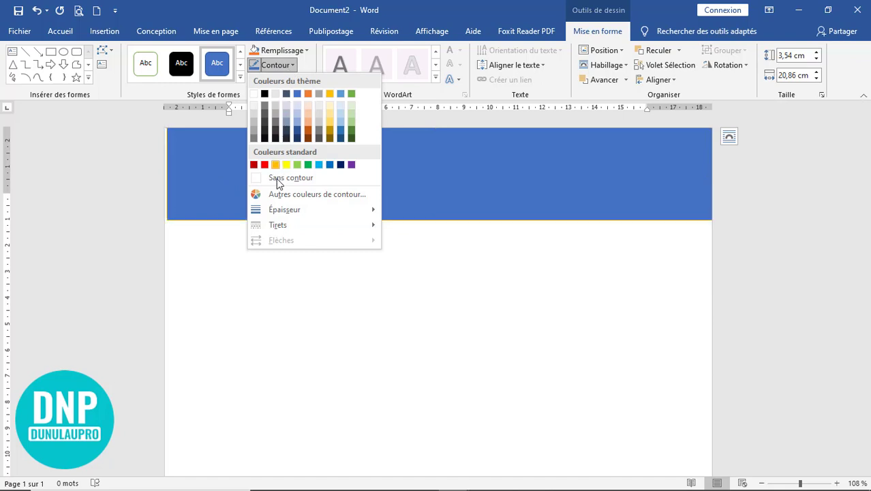
click(280, 178)
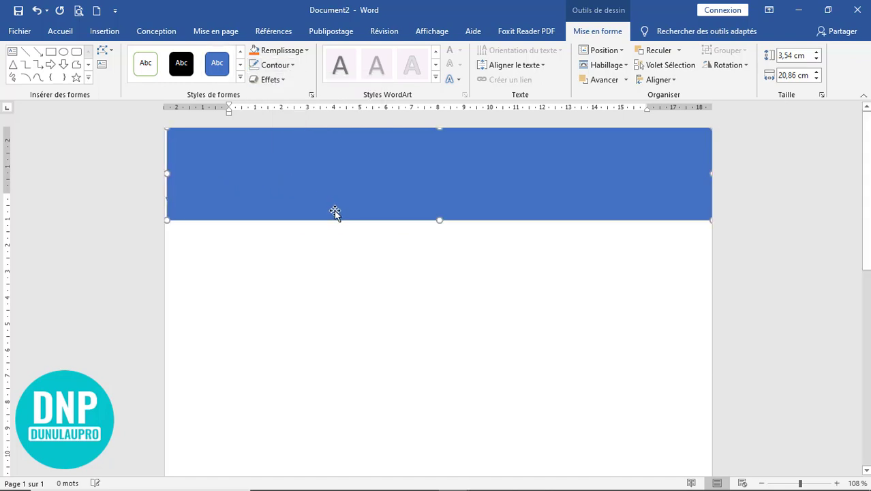
key(Left)
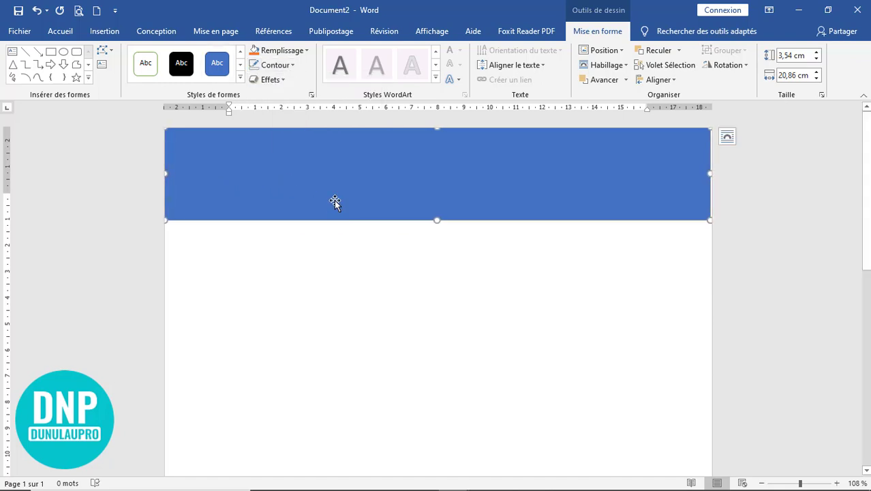
drag(710, 174, 714, 174)
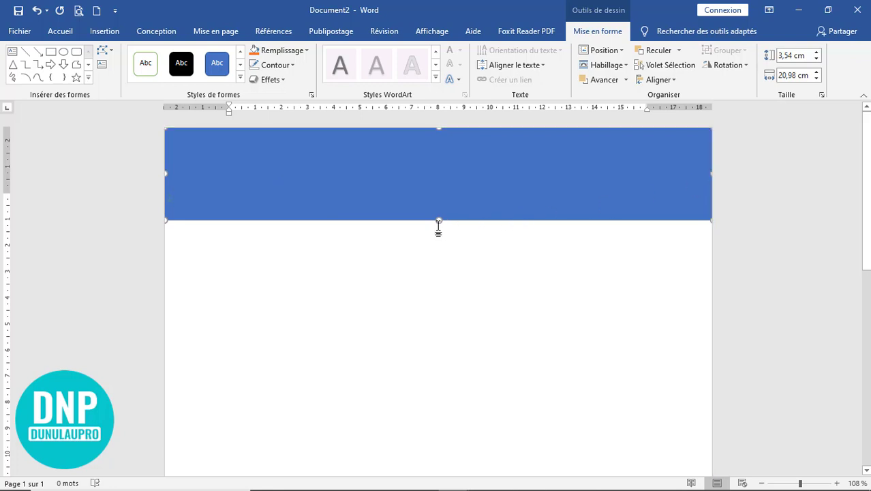
drag(439, 220, 440, 198)
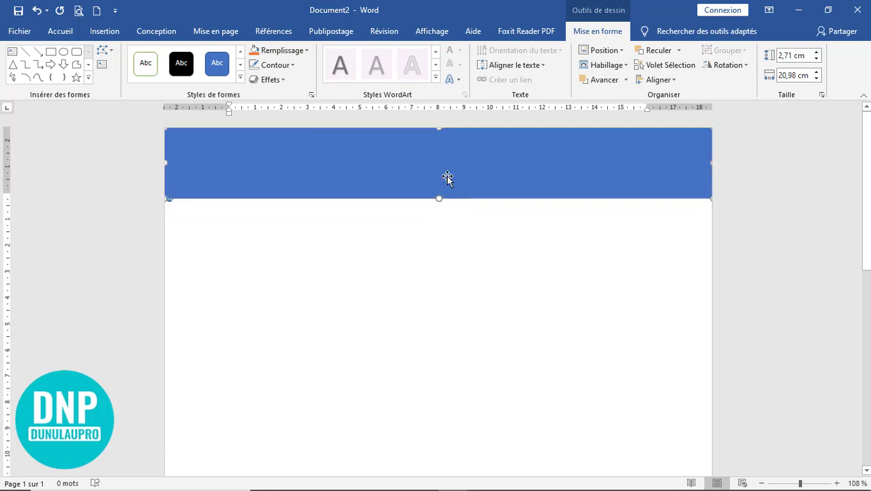
- Fill the header rectangle with black
click(306, 51)
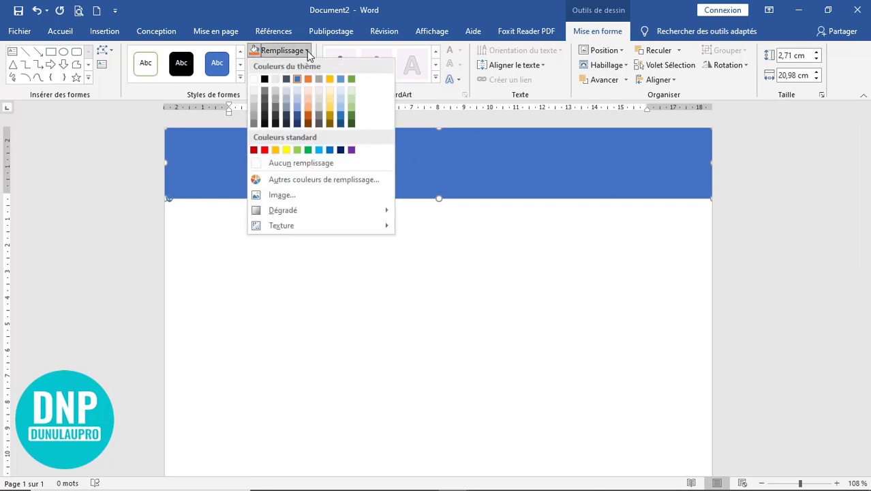
click(264, 80)
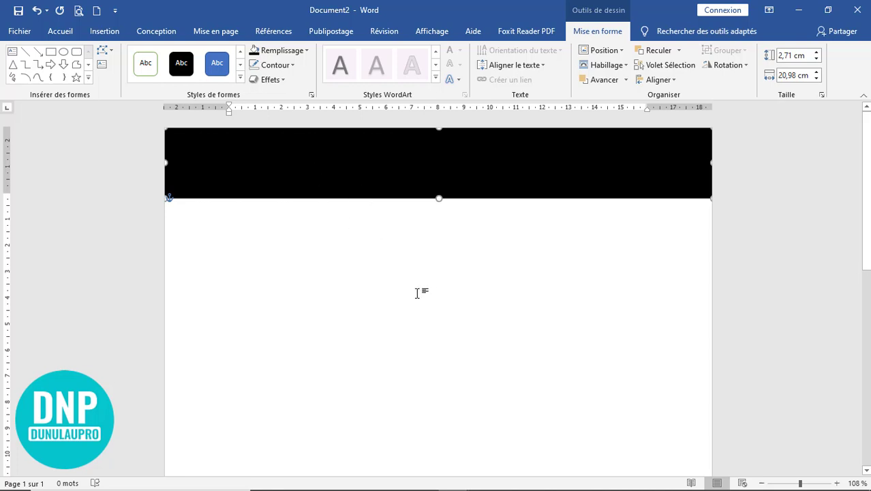
click(413, 254)
click(397, 165)
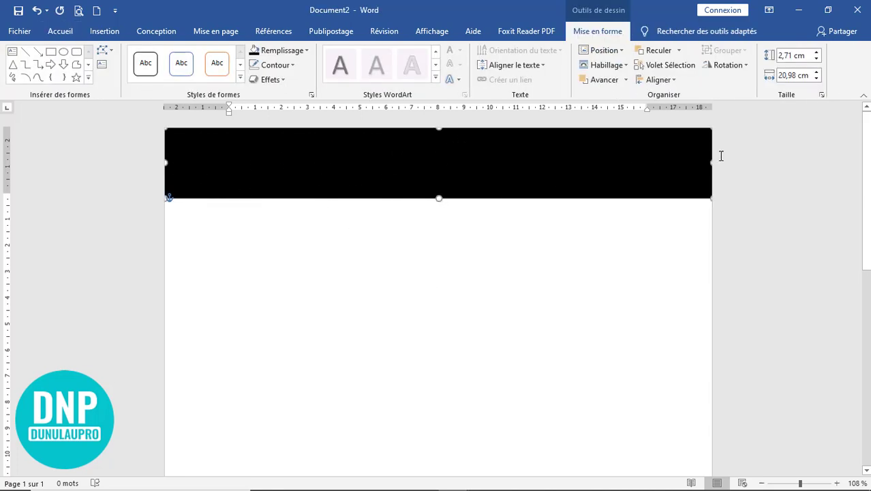
- Duplicate the black rectangle and place the copy just below the original band
click(55, 33)
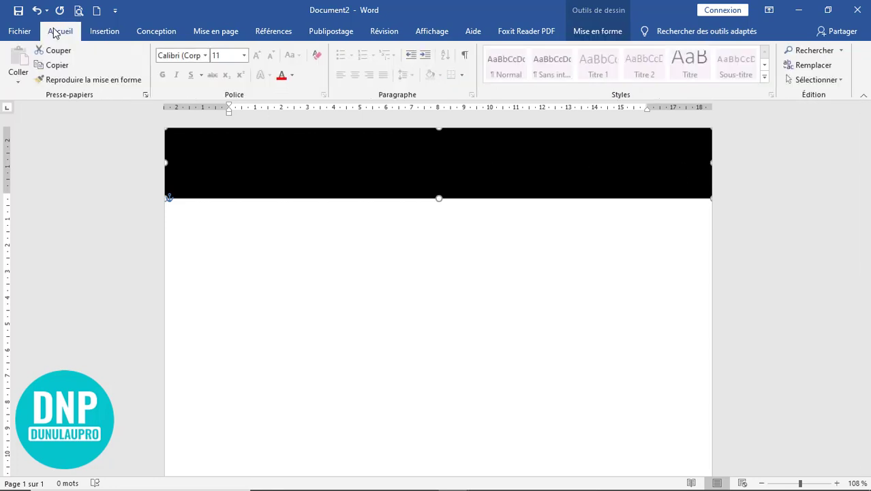
click(58, 68)
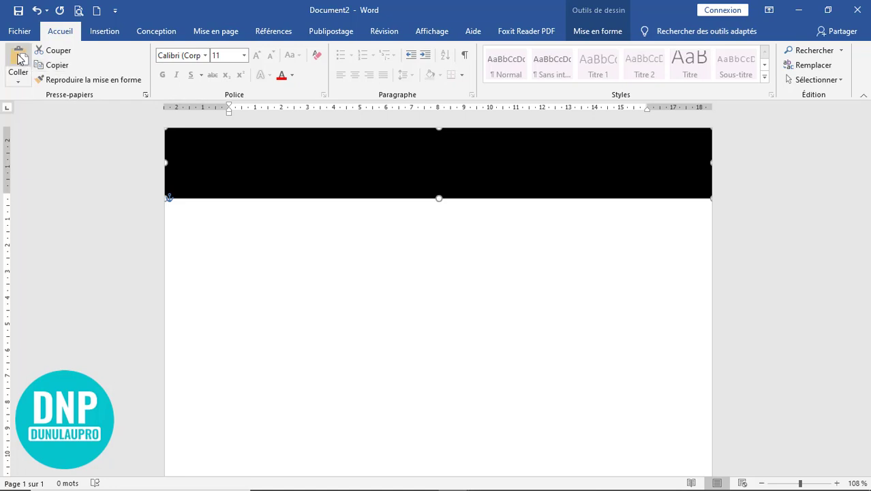
click(18, 56)
drag(340, 176, 334, 247)
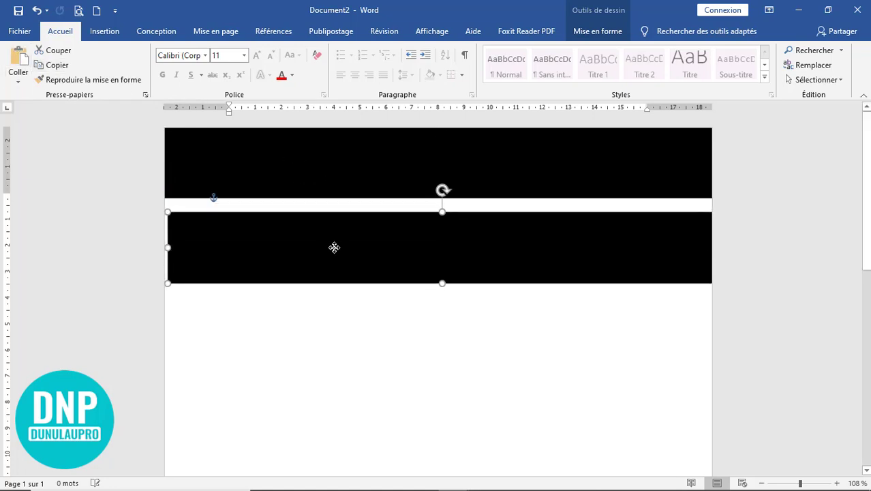
- Fill the lower copy with Bleu, Accentuation1
double_click(334, 250)
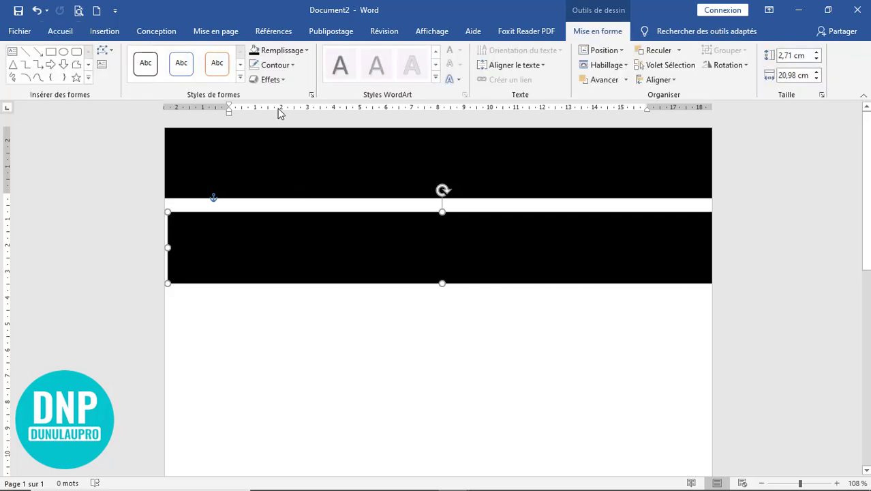
click(293, 52)
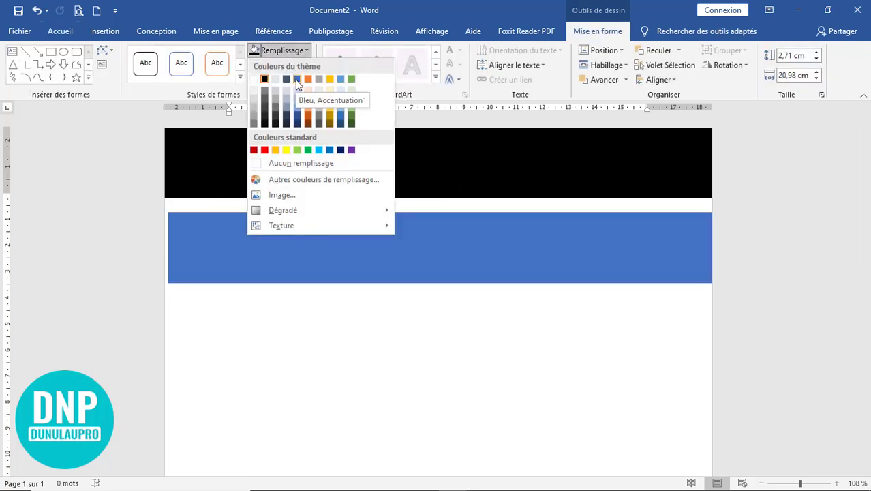
click(295, 79)
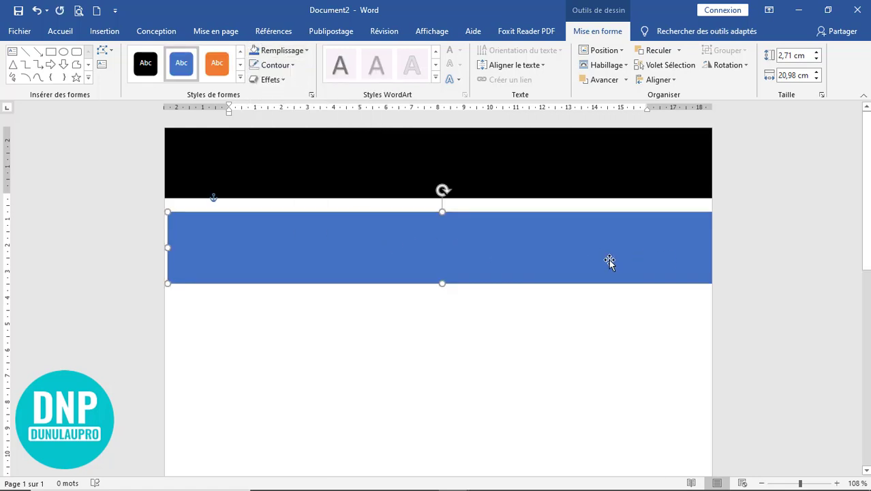
- Narrow the blue rectangle to 9,84 cm wide at the page's left edge
drag(168, 248, 422, 245)
drag(549, 258, 341, 247)
drag(465, 237, 401, 238)
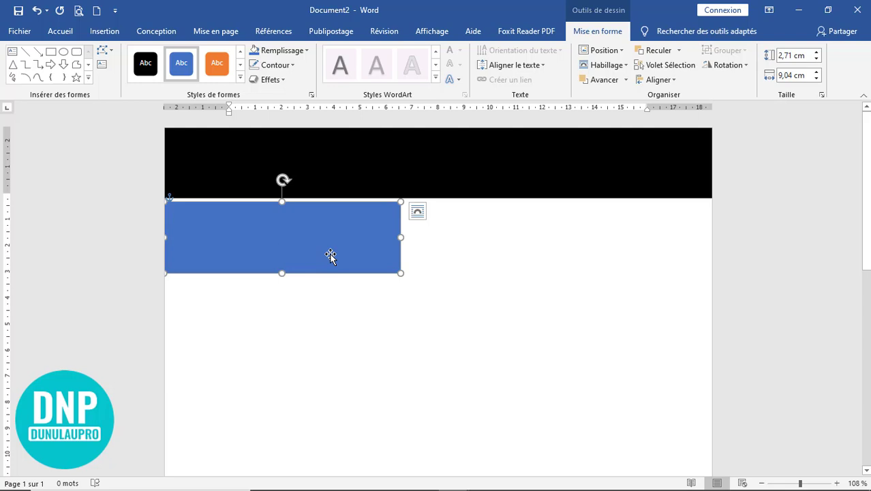
- Move the blue rectangle up over the black band's lower-left part and fine-tune its position
drag(330, 255, 333, 213)
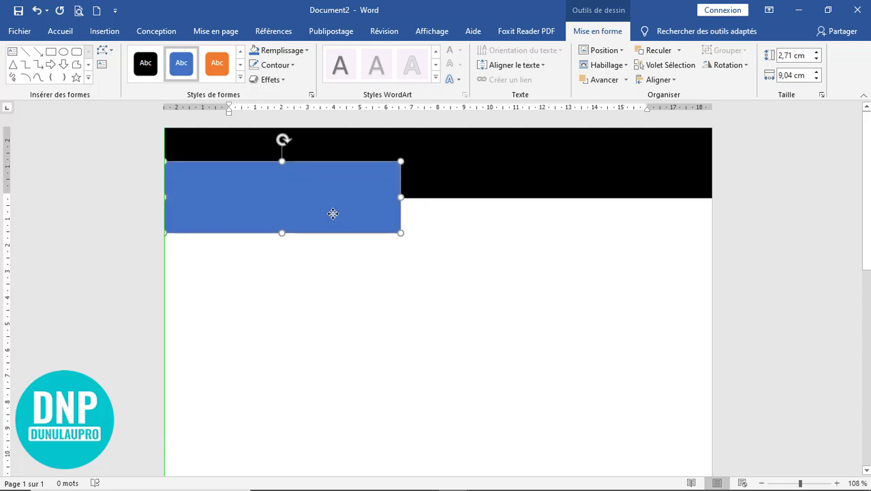
drag(332, 213, 332, 211)
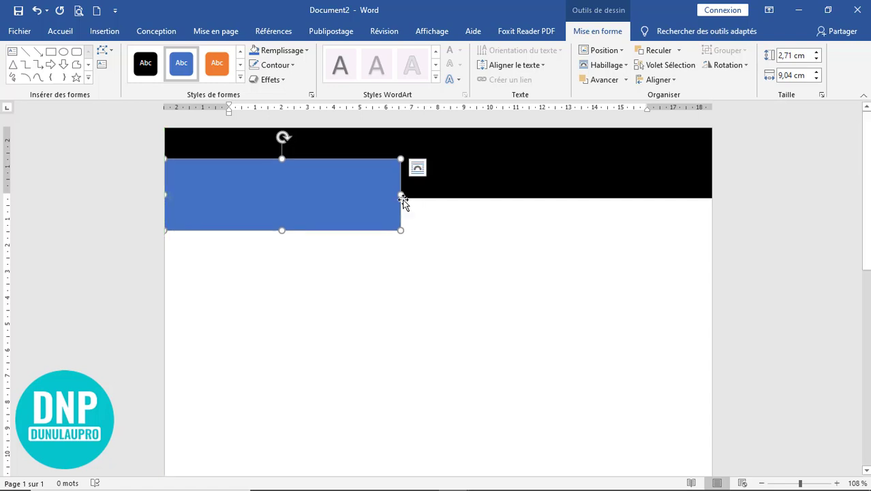
drag(401, 196, 422, 195)
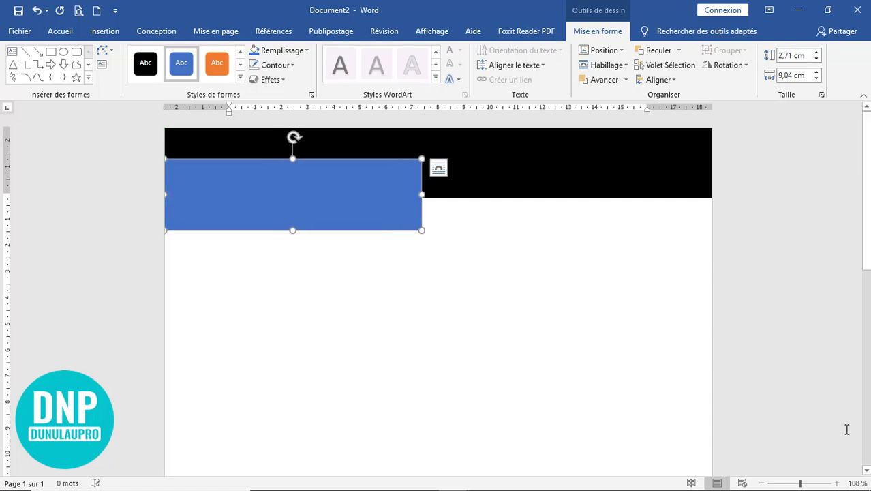
click(837, 483)
click(837, 483)
click(837, 483)
click(837, 482)
click(837, 482)
click(837, 482)
click(837, 483)
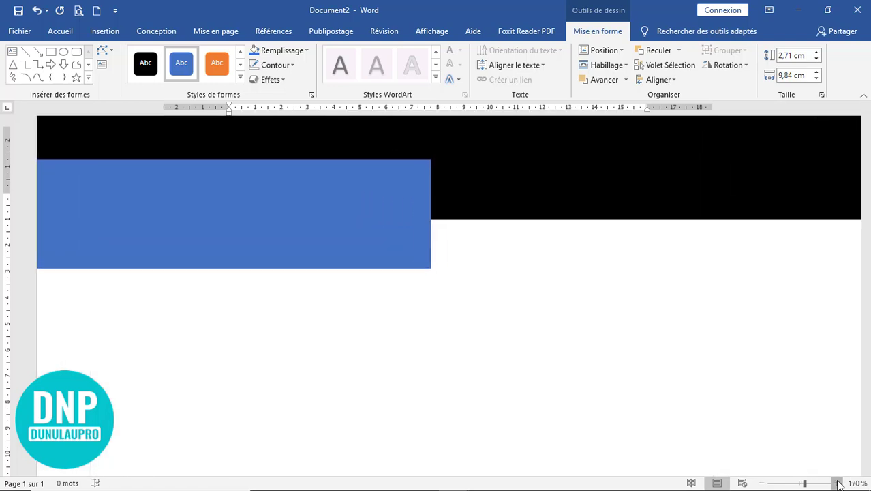
click(837, 483)
click(432, 257)
drag(431, 257, 432, 263)
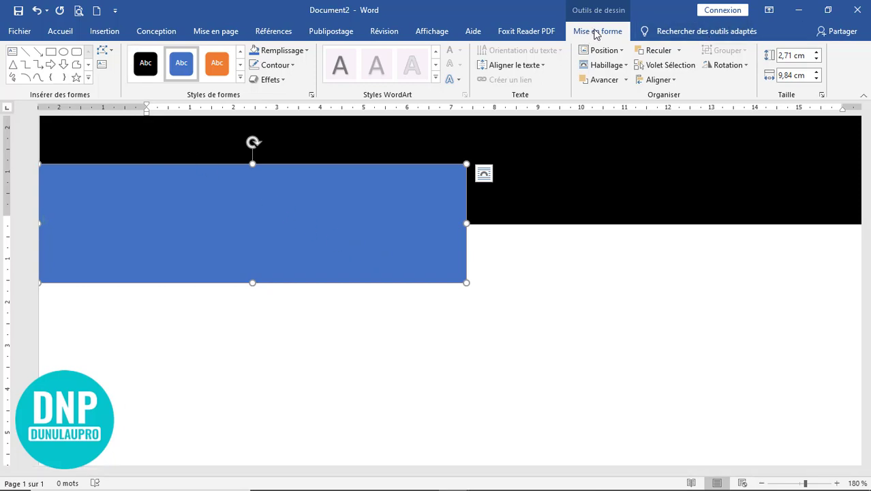
- Edit the blue shape's points, pulling its top-right corner left so the right edge slants
click(110, 50)
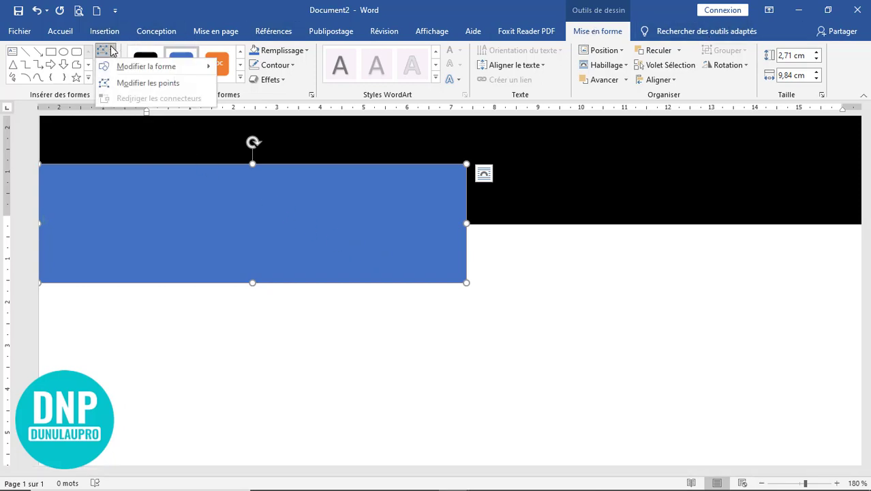
click(150, 84)
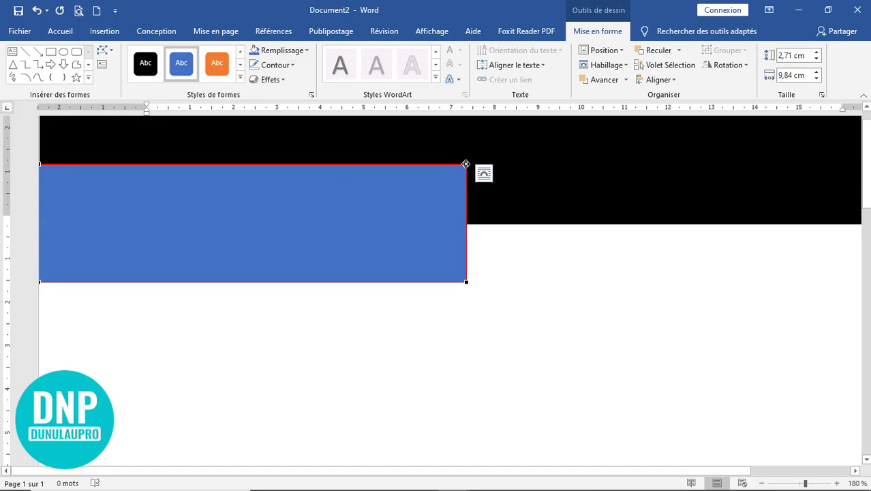
drag(465, 164, 370, 164)
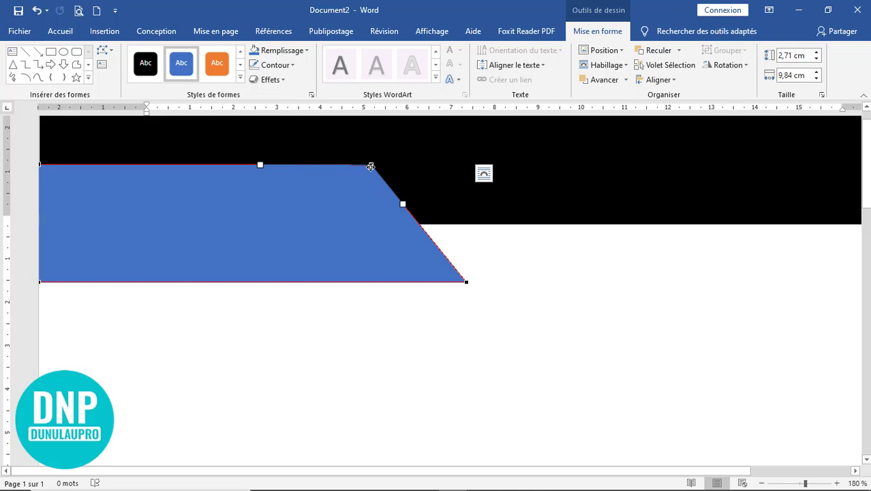
click(527, 339)
click(276, 255)
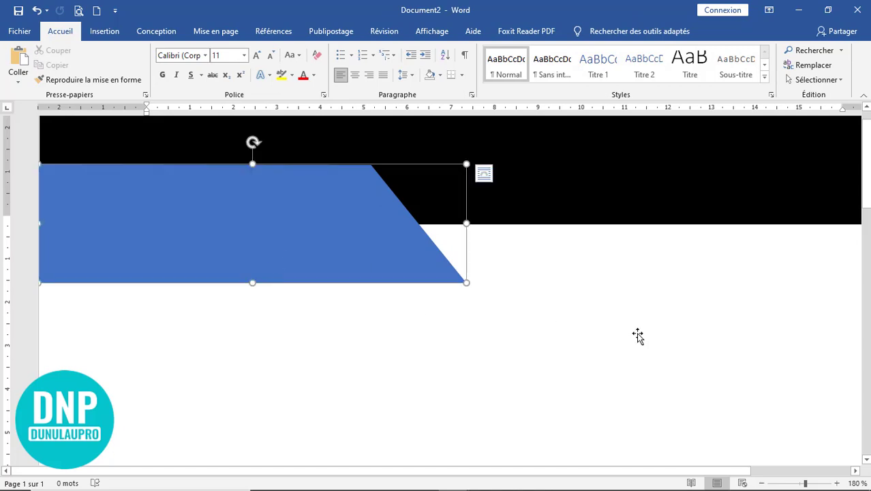
click(283, 147)
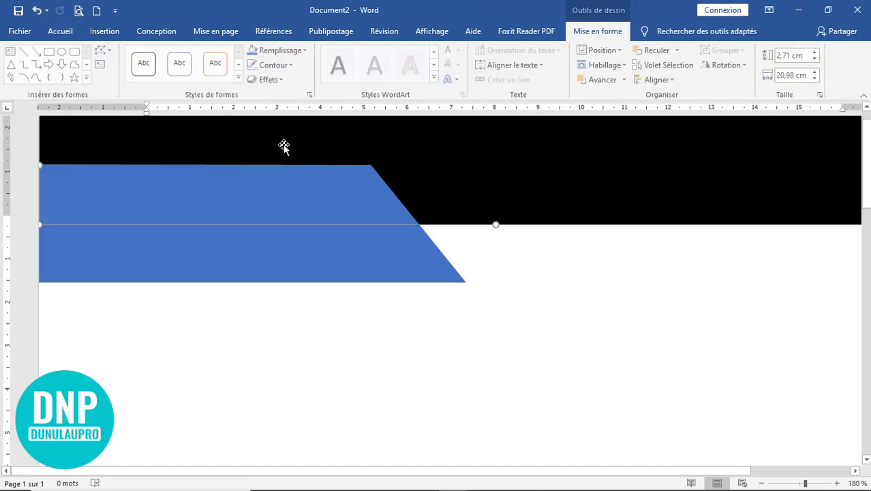
click(525, 330)
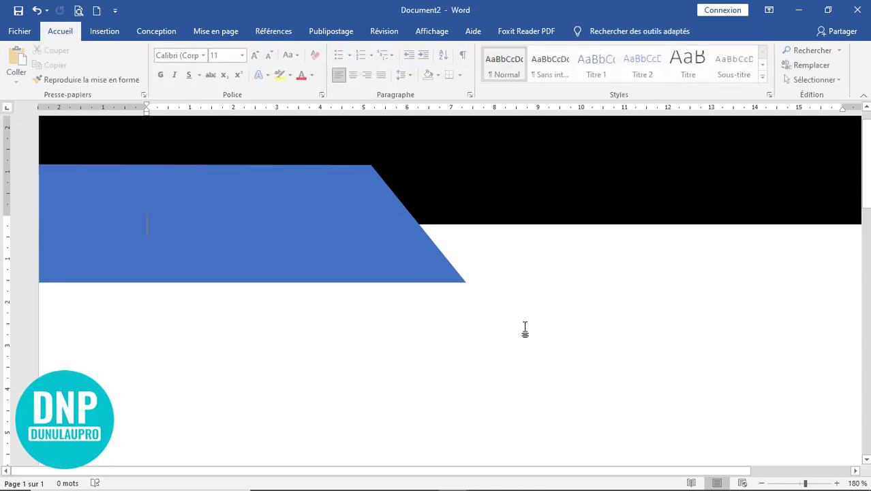
- View the whole page, return to 100% zoom at the top, and show the Insertion commands
click(431, 31)
click(385, 51)
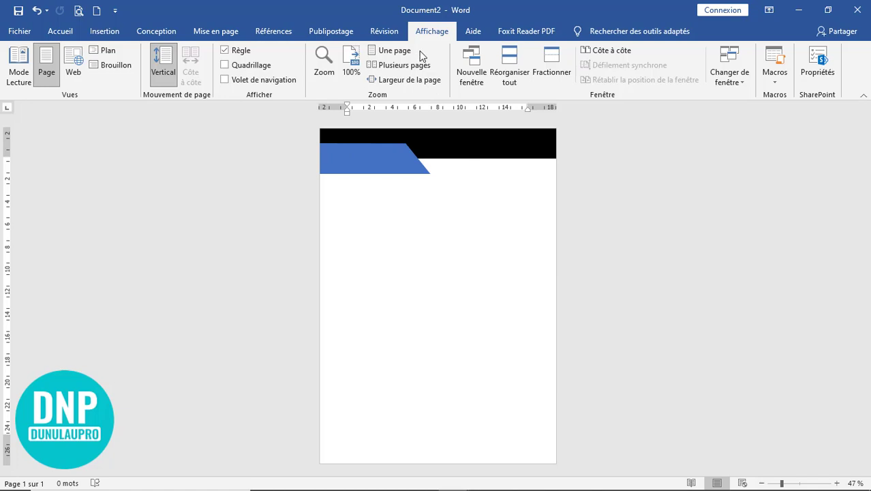
click(352, 62)
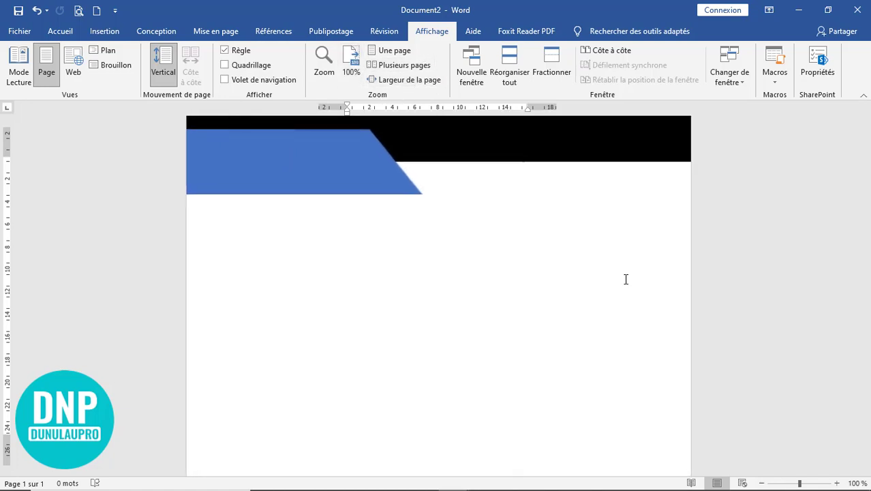
scroll(583, 281, up, 1)
scroll(583, 281, up, 3)
scroll(583, 281, up, 8)
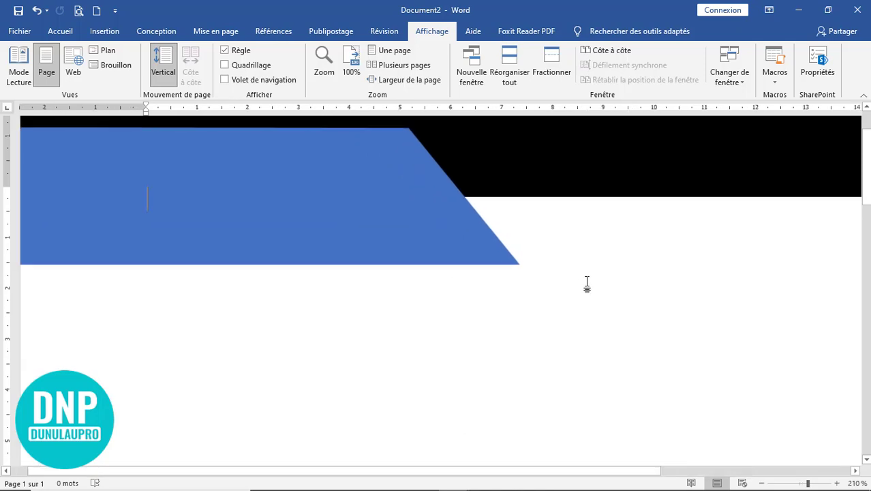
scroll(583, 280, up, 2)
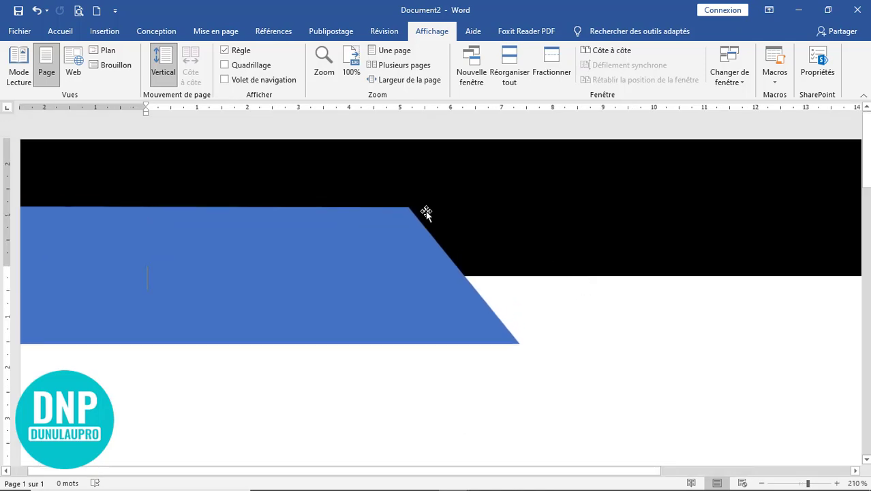
click(102, 32)
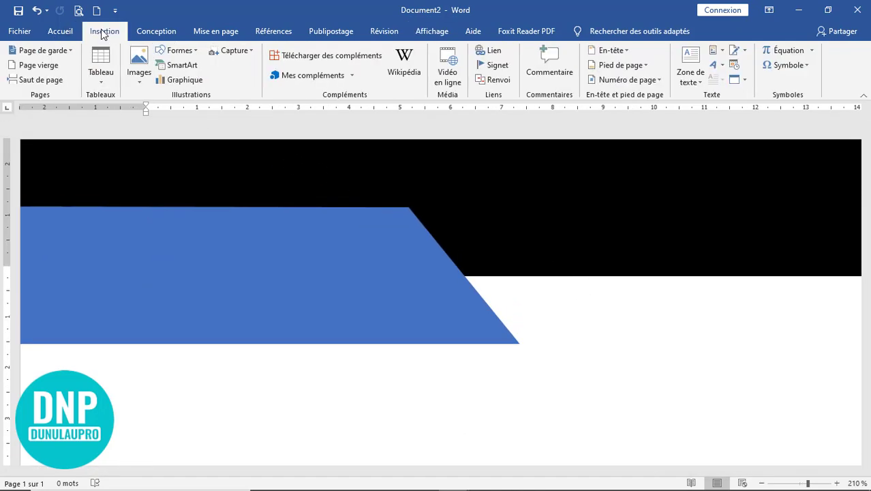
- Draw a freeform triangle filling the notch below the blue slant, with no outline
click(179, 51)
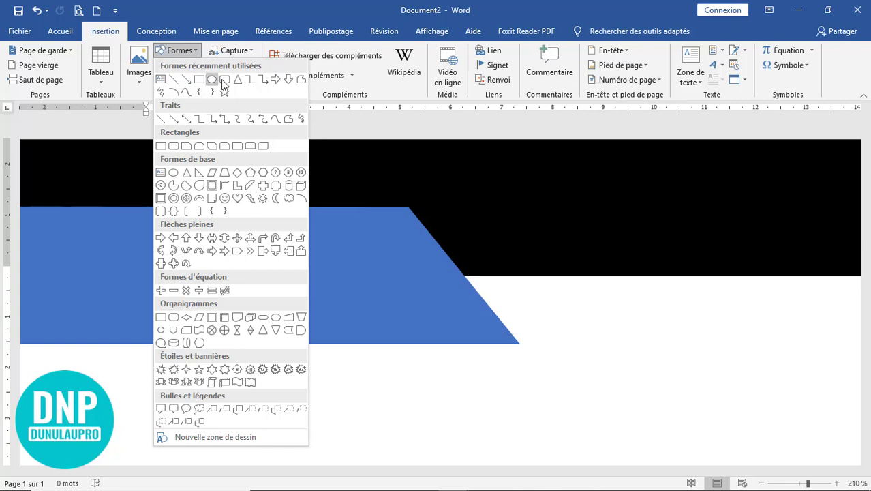
click(276, 118)
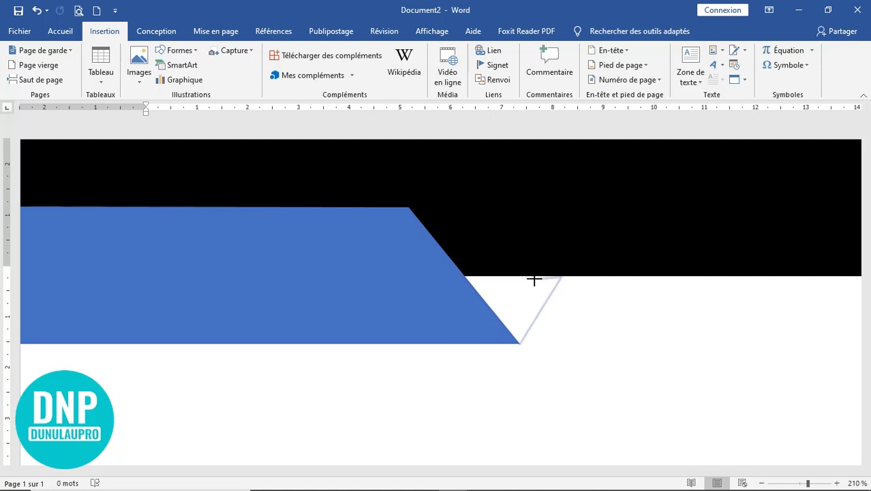
double_click(465, 278)
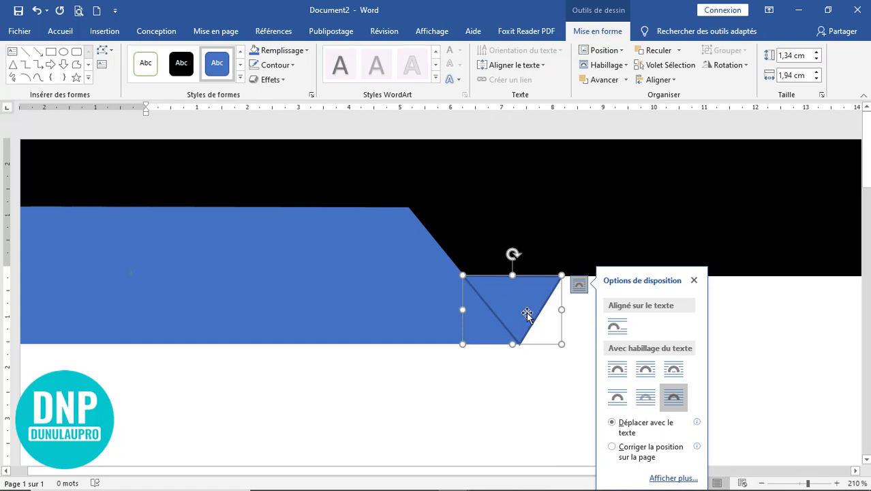
click(268, 66)
click(285, 175)
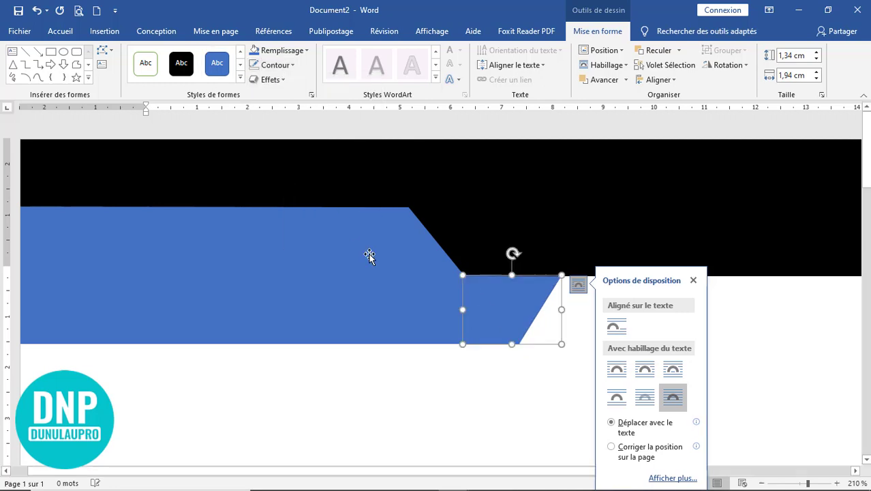
click(528, 374)
click(525, 314)
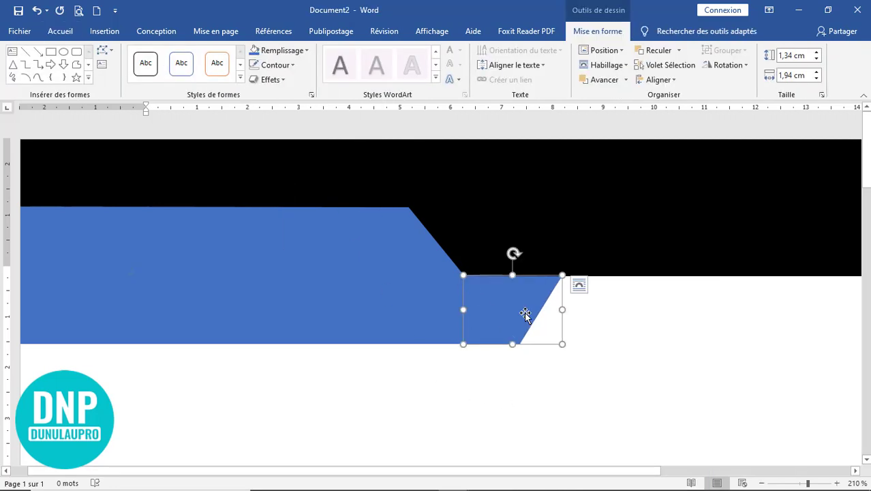
- Fill the small triangle with Bleu, Accentuation1, plus sombre 25 %
click(653, 334)
click(506, 308)
click(307, 51)
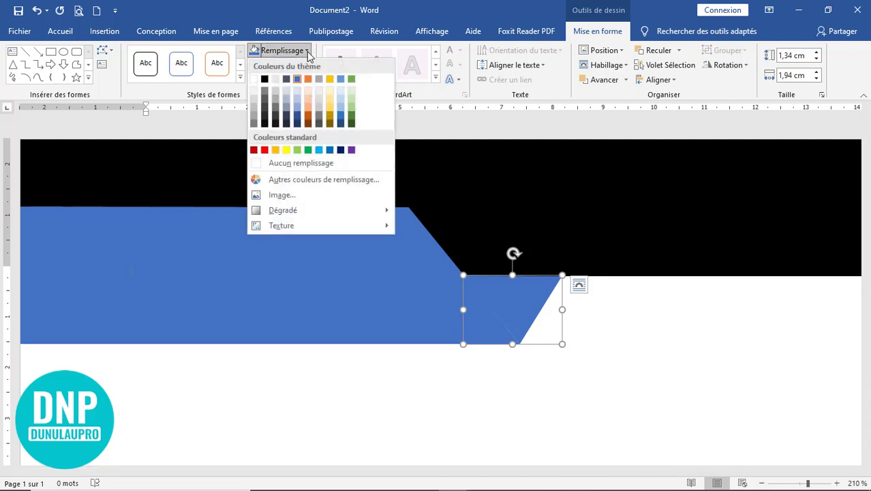
click(299, 117)
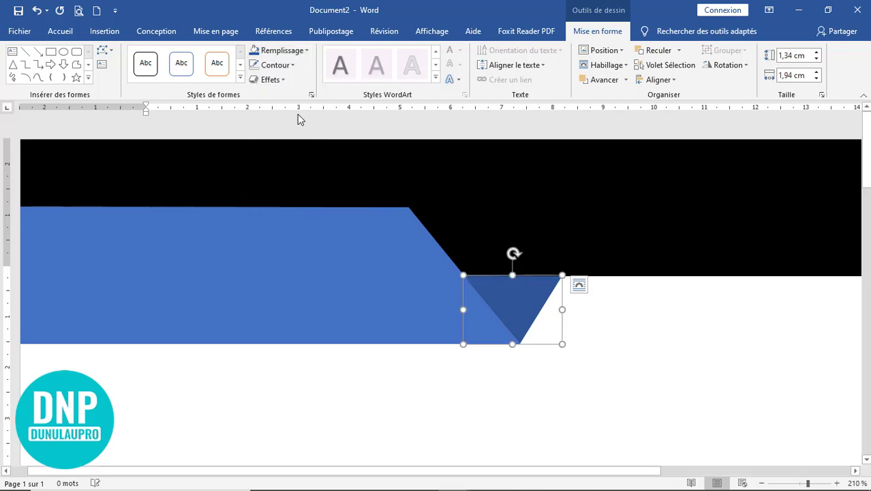
click(655, 365)
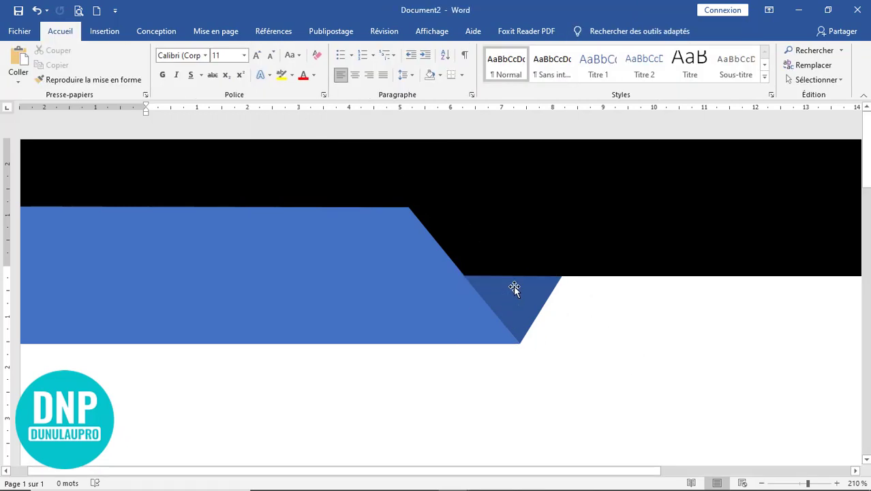
- Zoom in to inspect the dark-blue triangle, then view the whole page again
click(429, 30)
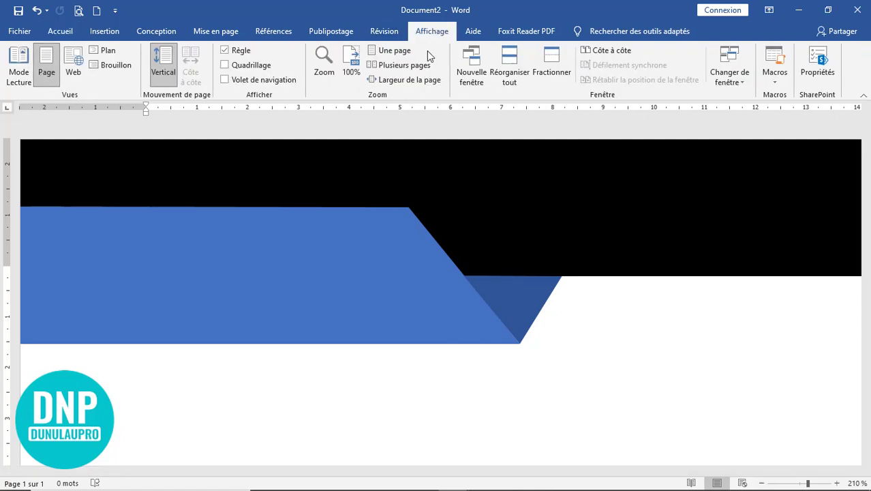
click(427, 51)
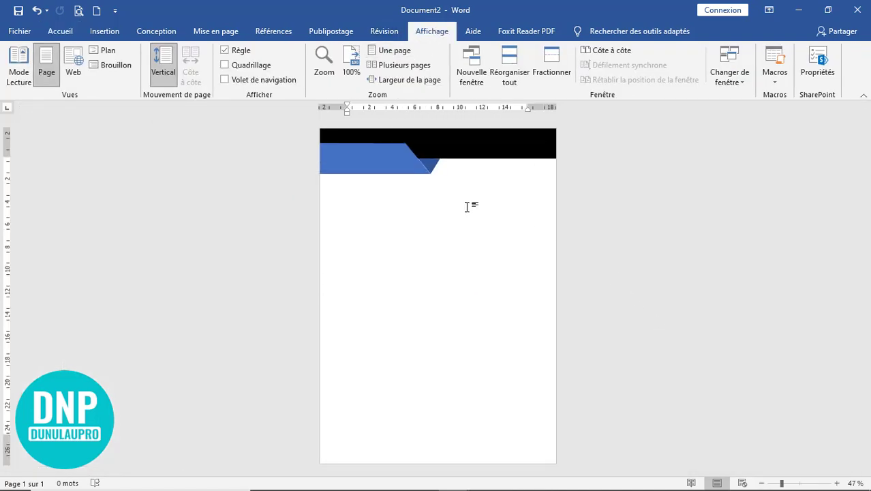
click(433, 165)
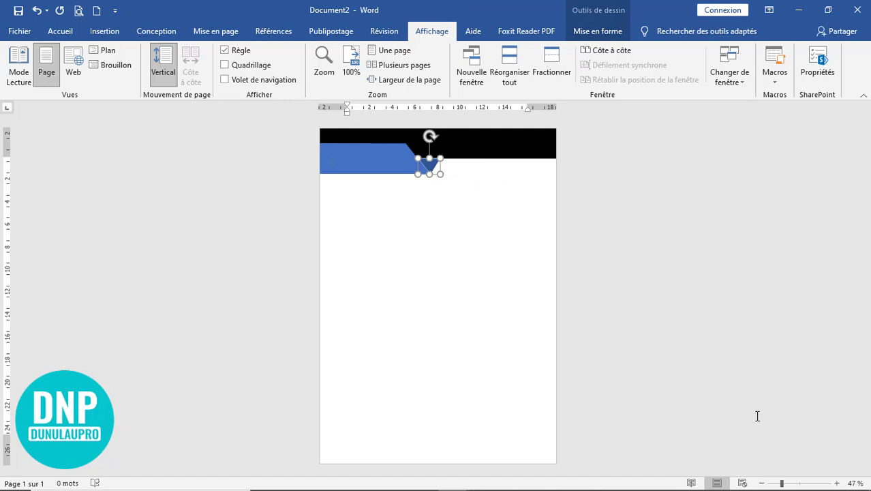
ctrl+scroll(757, 413, up, 4)
ctrl+scroll(727, 404, up, 2)
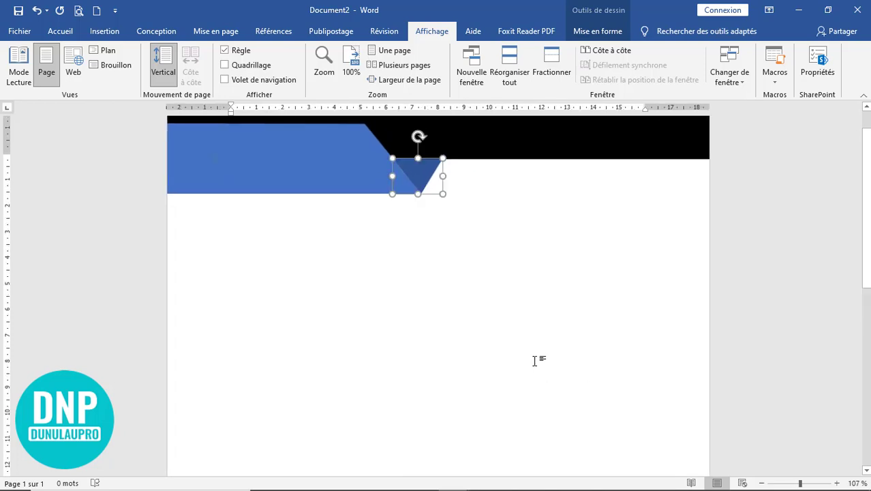
click(577, 363)
scroll(610, 375, up, 1)
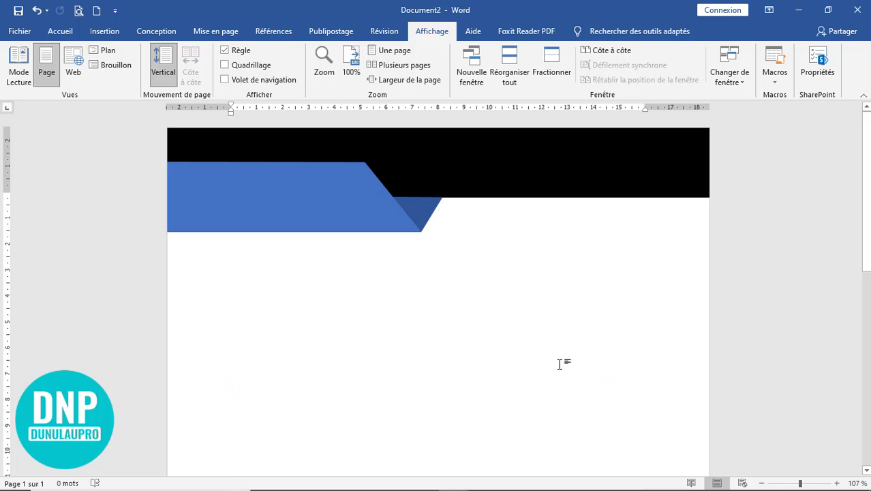
click(374, 51)
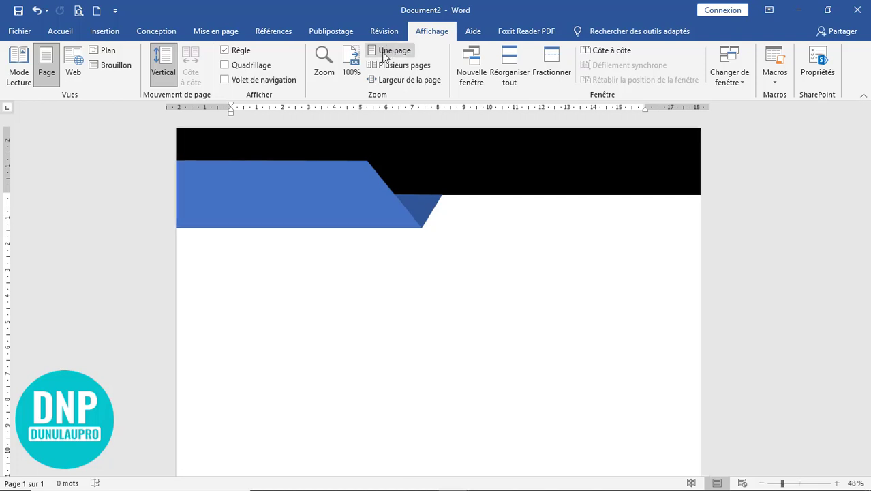
- Copy the black header band and place the duplicate along the page's bottom edge
click(488, 147)
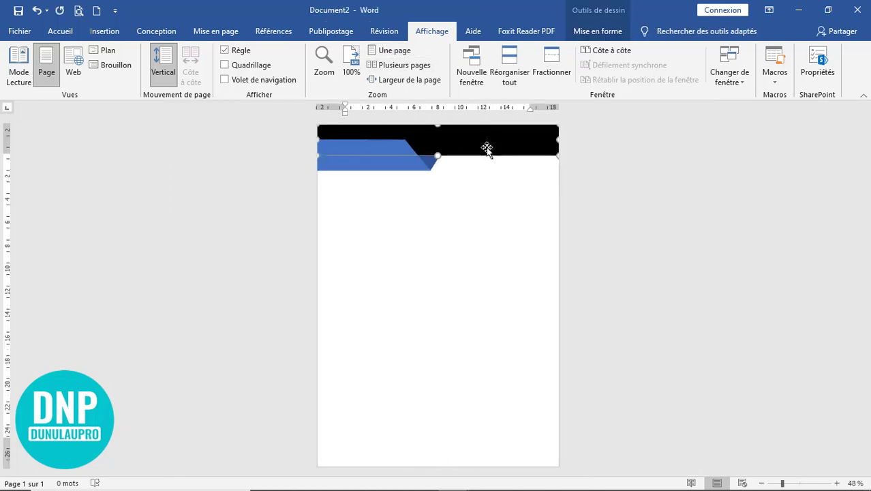
click(60, 30)
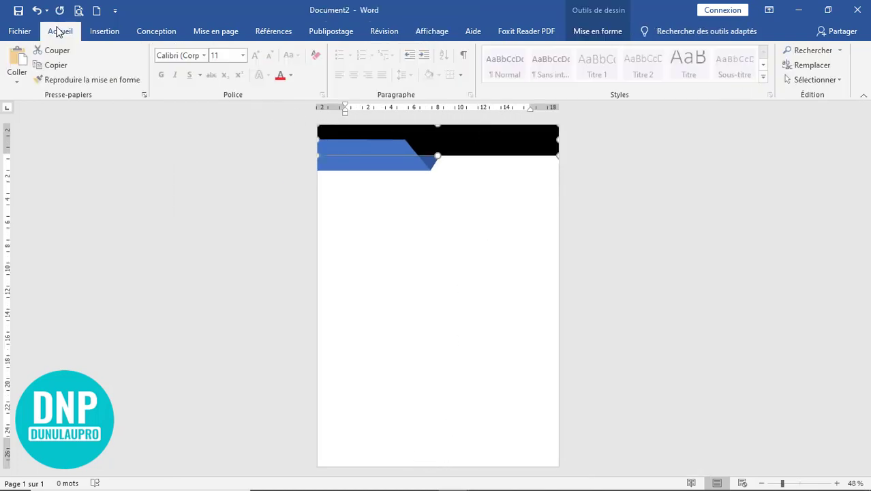
click(57, 66)
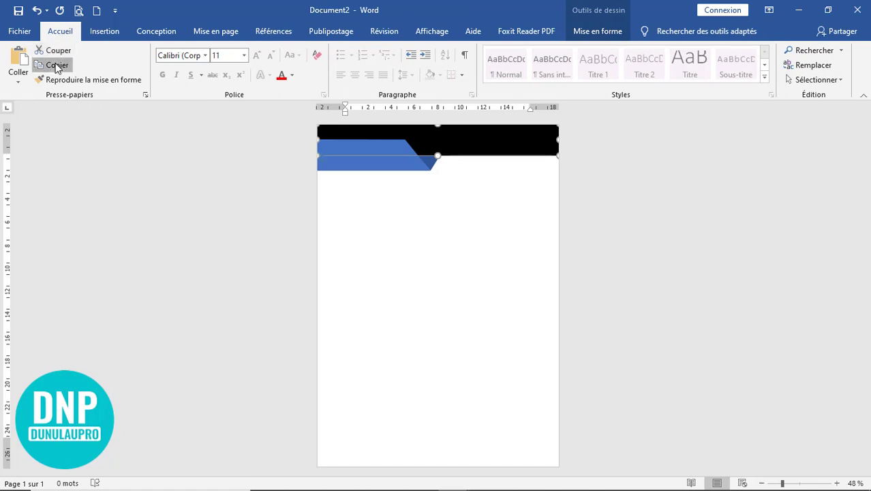
click(19, 58)
drag(443, 154, 439, 456)
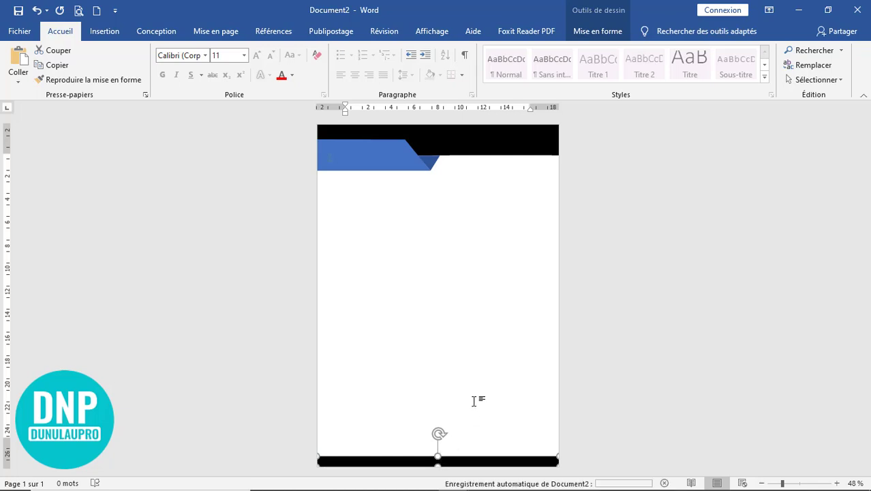
- Raise the black footer bar's top edge slightly, keeping it flush with the page's bottom edge
ctrl+scroll(486, 385, up, 7)
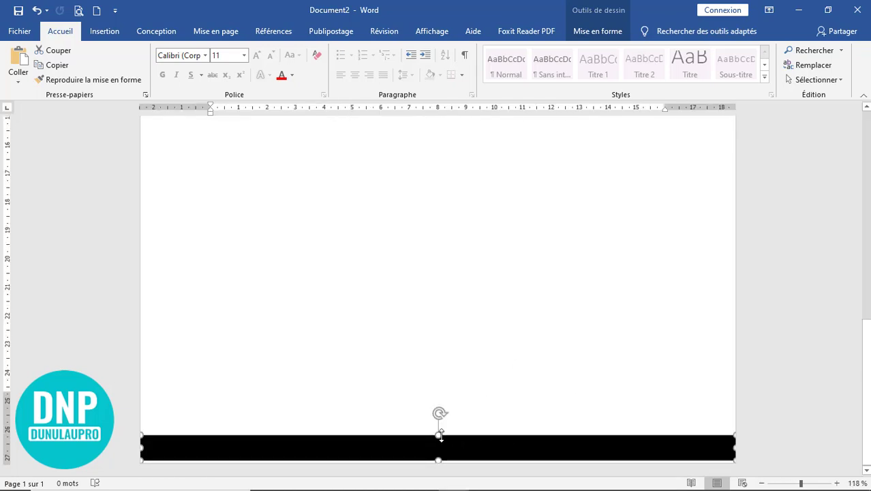
drag(438, 434, 439, 431)
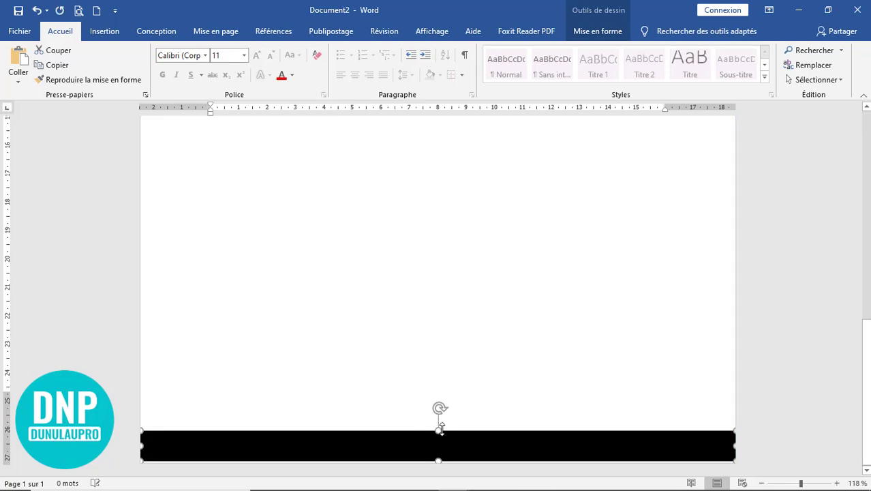
click(482, 383)
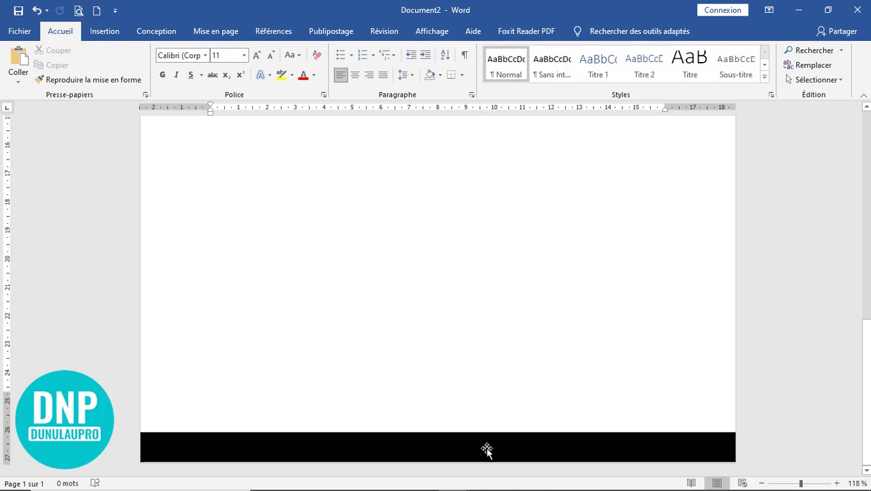
click(505, 439)
key(Down)
key(Down)
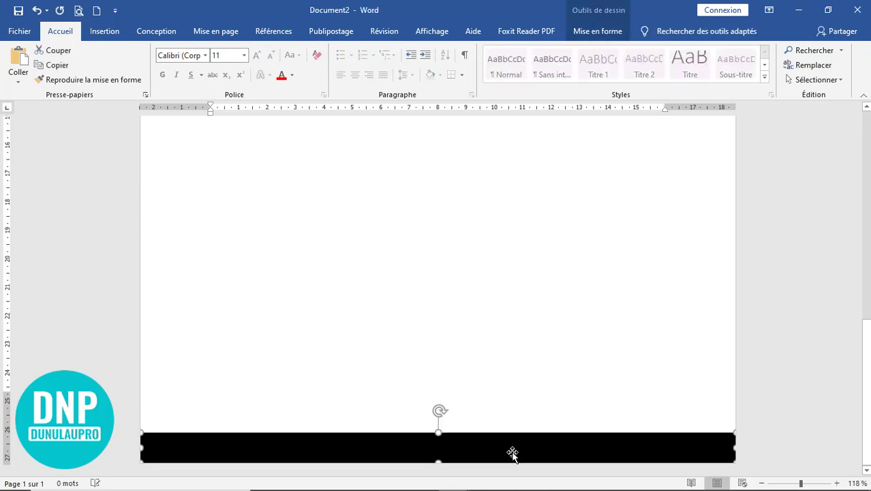
click(523, 404)
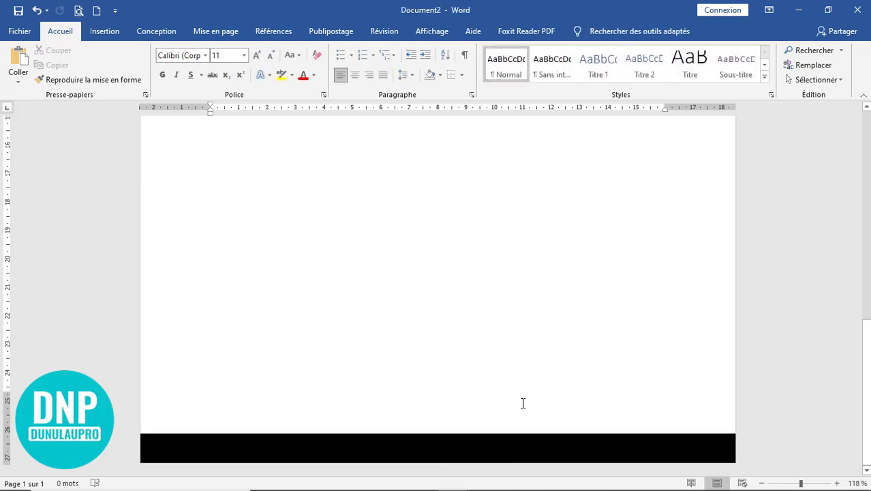
- Draw a blue 2.18 × 9.87 cm rectangle over the right part of the black footer bar
click(107, 35)
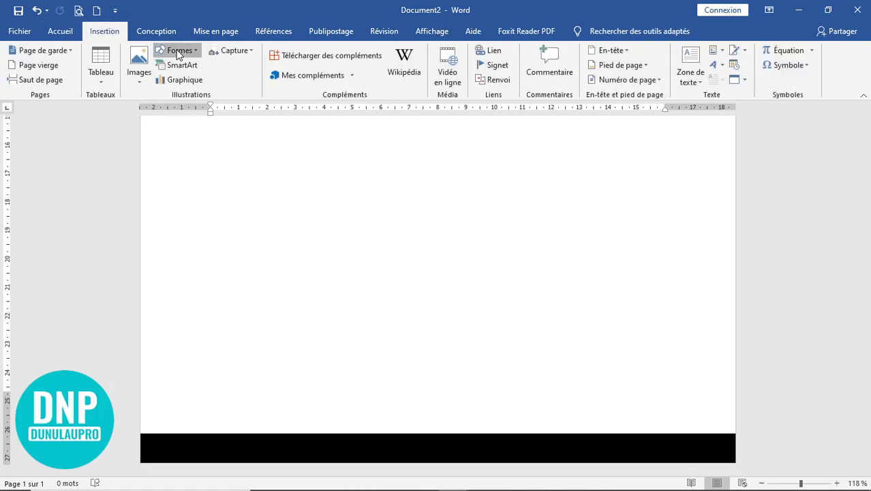
click(179, 52)
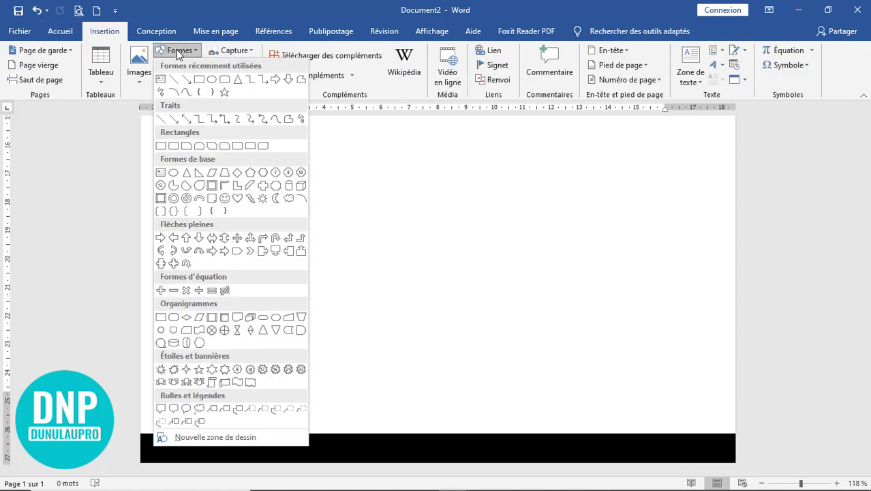
click(199, 81)
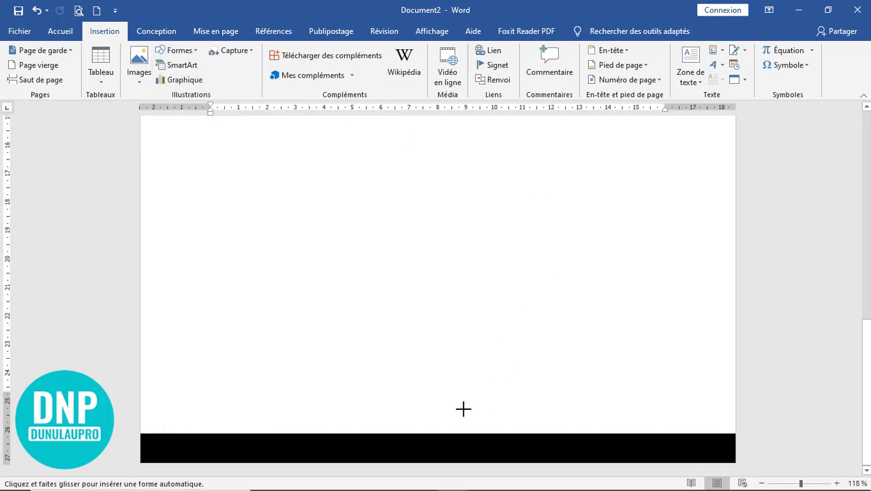
drag(462, 408, 743, 468)
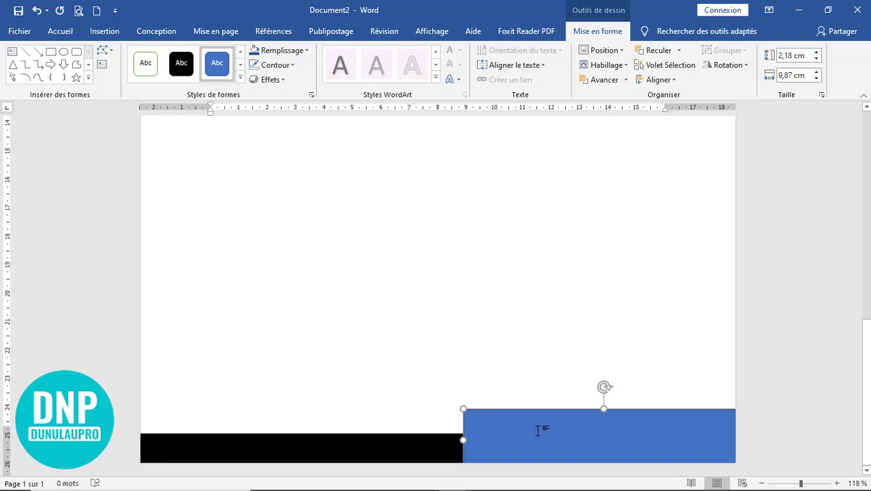
scroll(539, 426, up, 15)
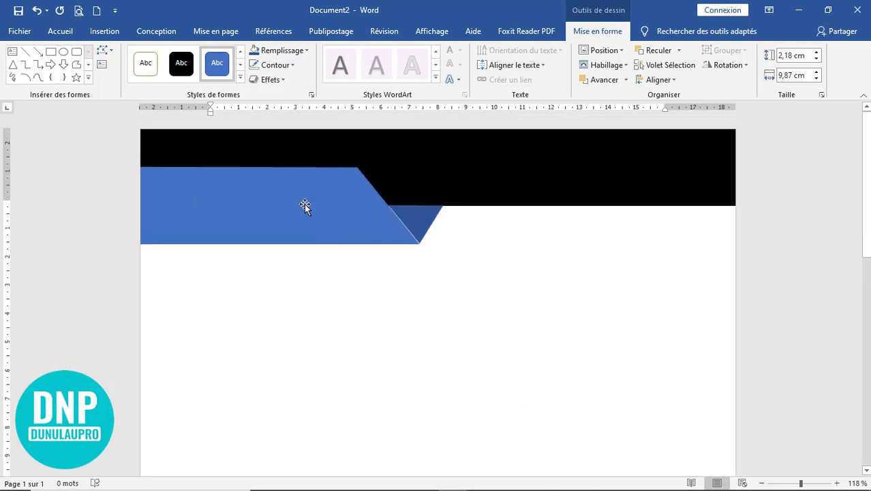
scroll(593, 321, down, 5)
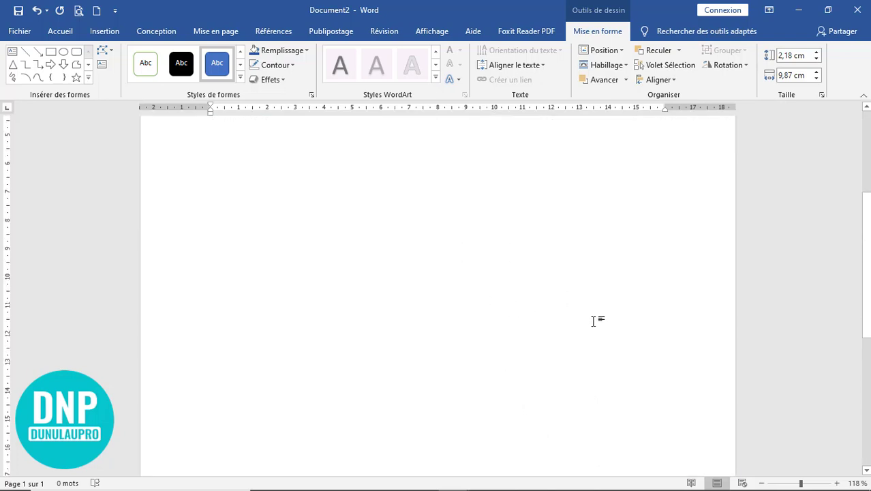
scroll(593, 320, down, 8)
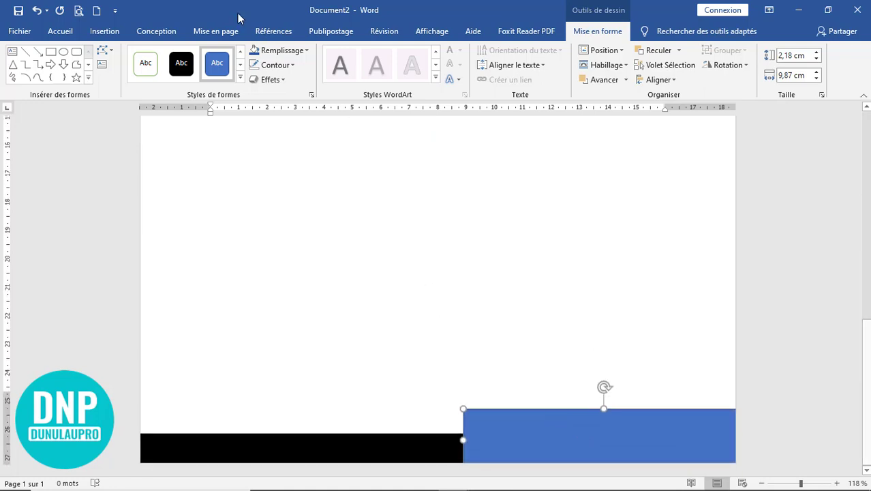
- Keep the Bleu, Accentuation1 fill and shorten the footer rectangle to 1.86 cm tall
click(291, 52)
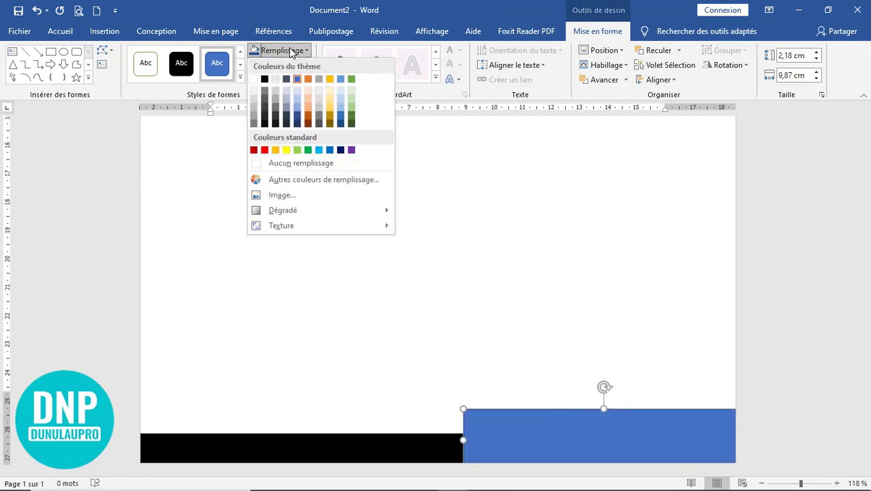
click(297, 80)
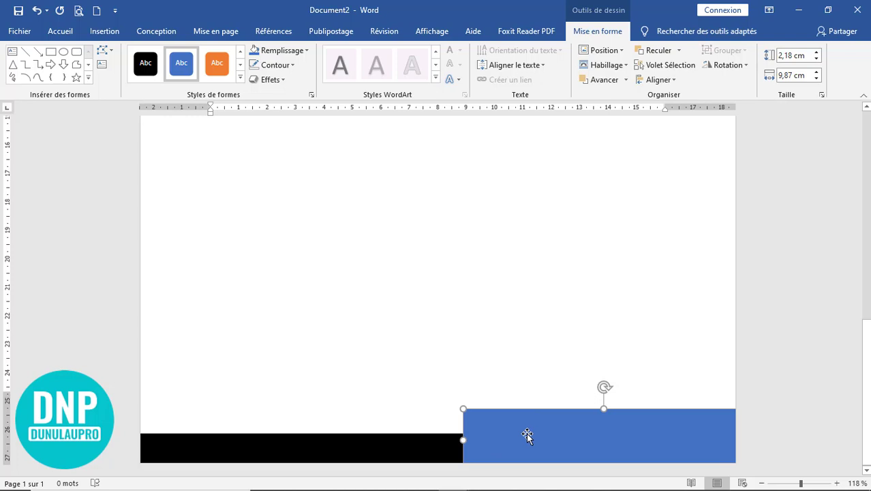
drag(527, 435, 525, 425)
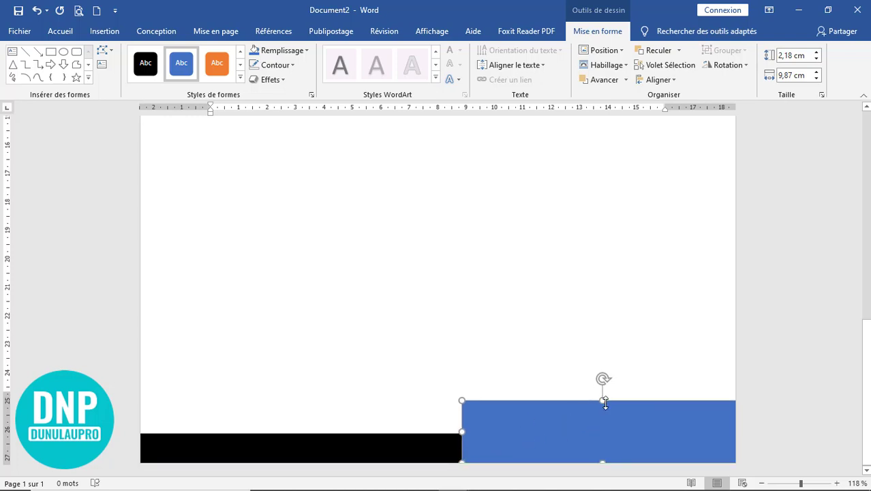
drag(604, 402, 602, 409)
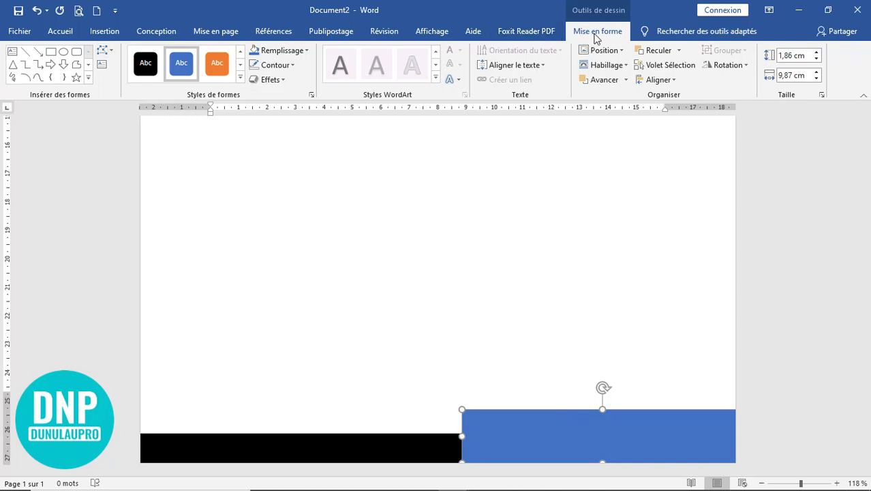
- Edit the blue shape's points, dragging its bottom-left corner right to form a slanted trapezoid edge
click(109, 49)
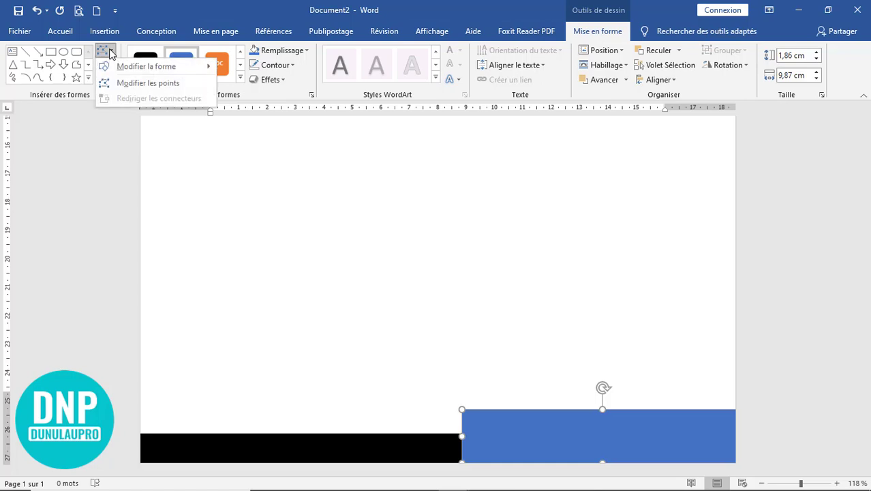
click(124, 80)
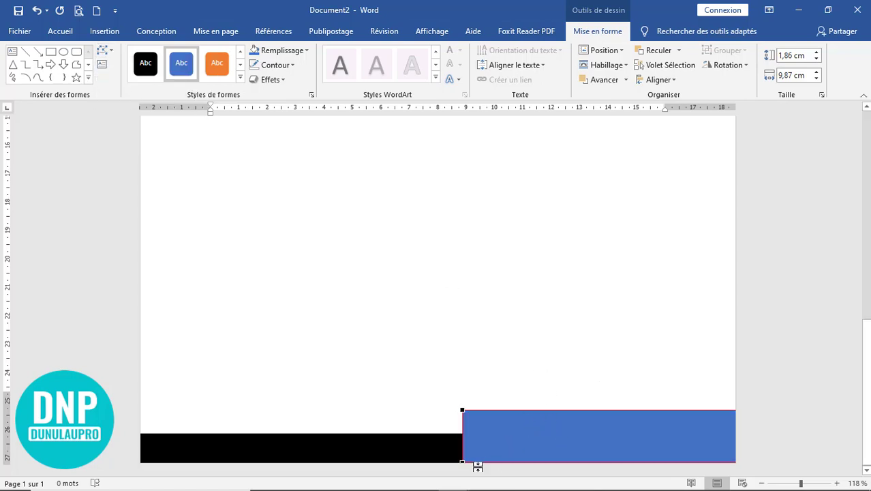
drag(463, 462, 505, 462)
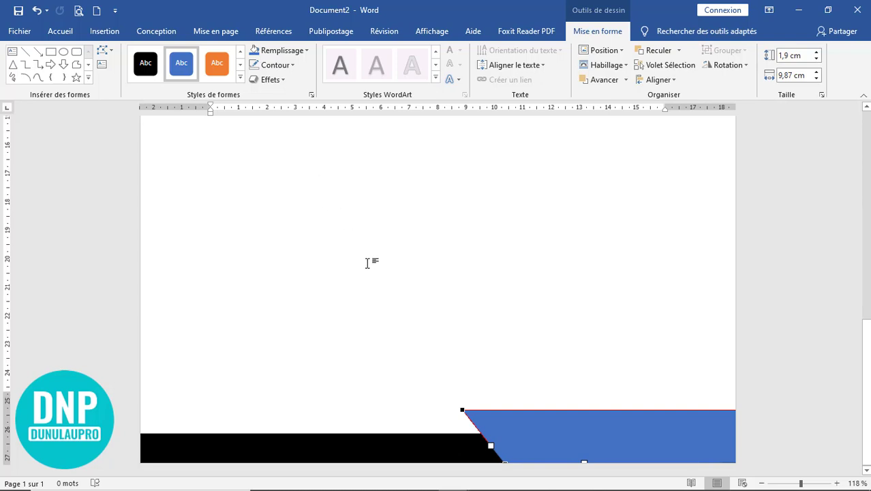
click(388, 268)
scroll(540, 317, down, 10)
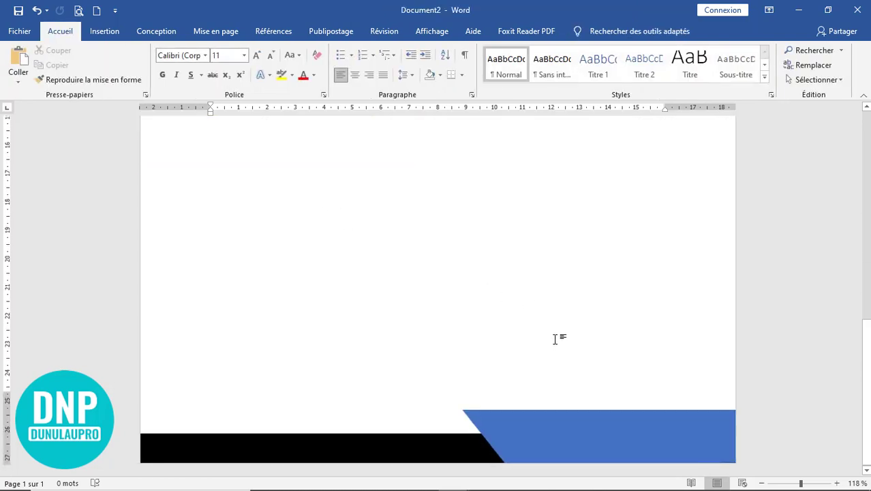
ctrl+scroll(675, 367, down, 2)
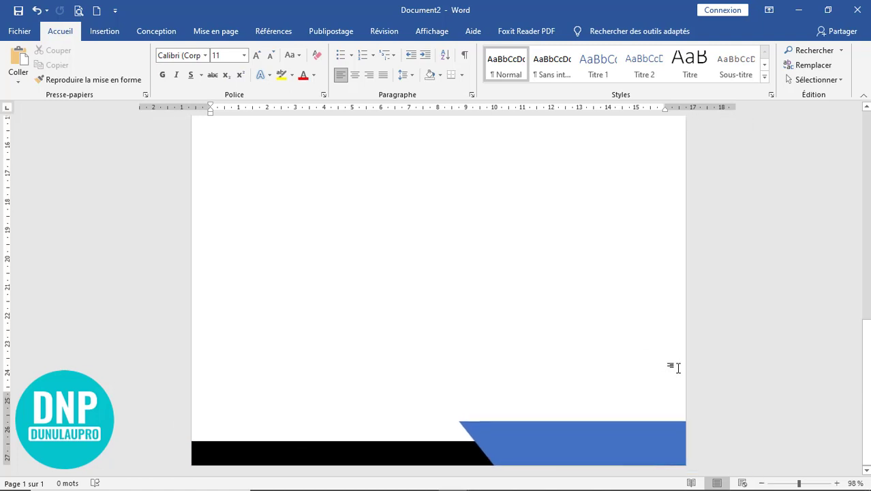
ctrl+scroll(675, 366, up, 16)
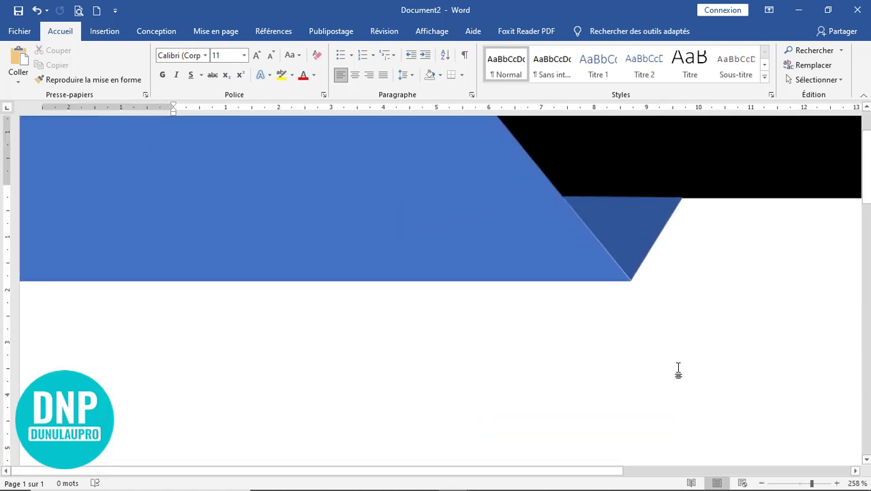
scroll(678, 369, down, 15)
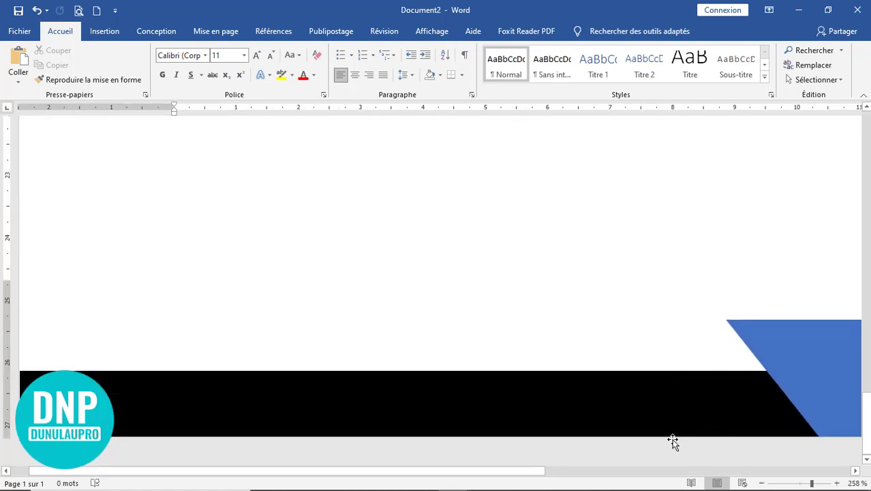
drag(540, 473, 673, 470)
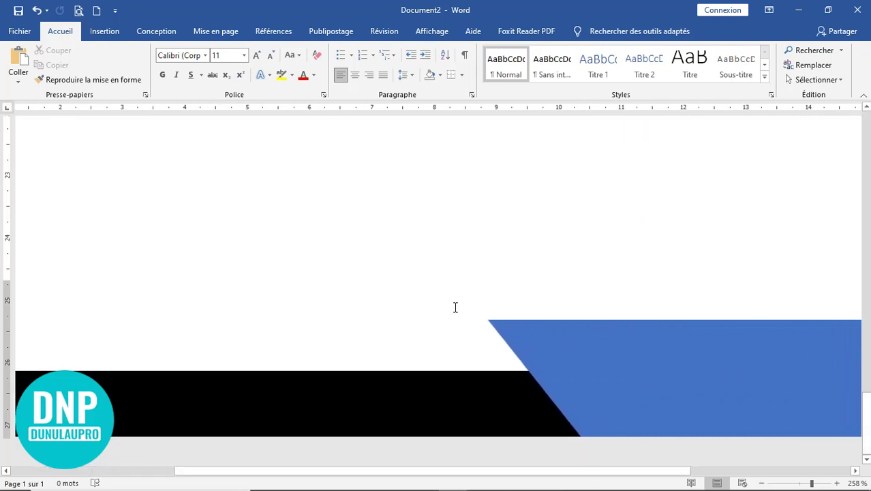
click(108, 32)
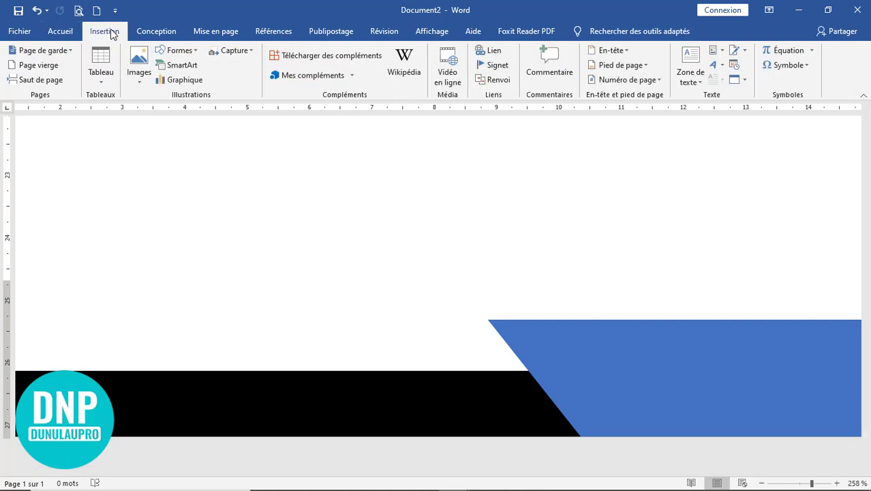
- Pick the Courbe freeform line from the Formes gallery
click(194, 52)
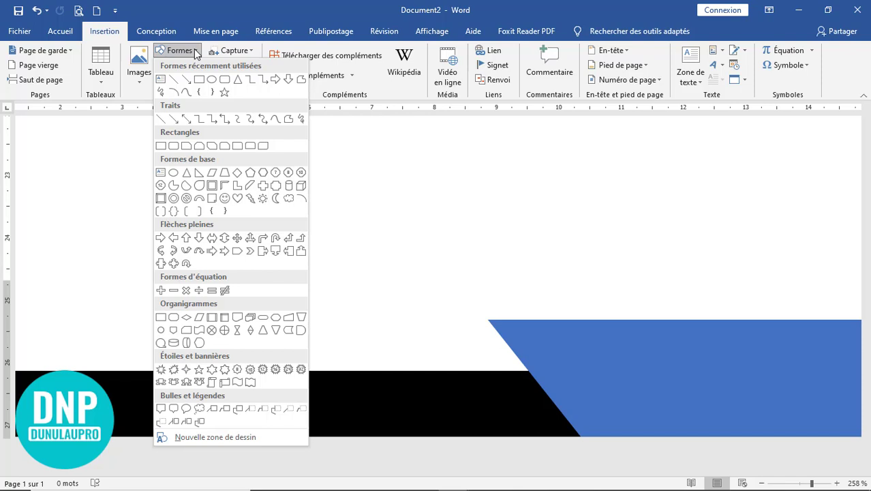
click(105, 34)
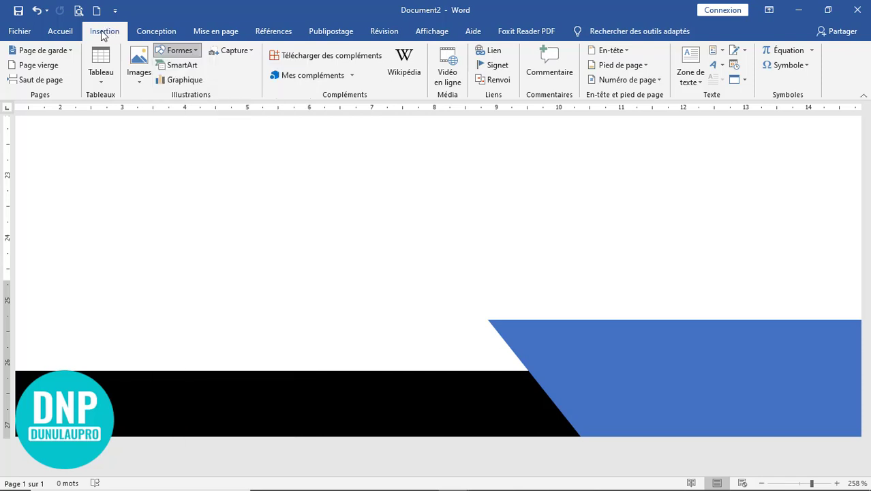
click(181, 51)
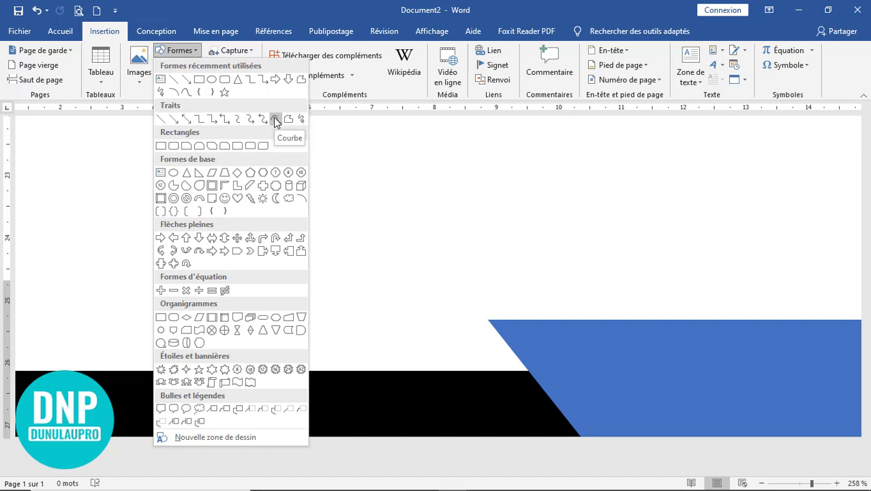
click(275, 120)
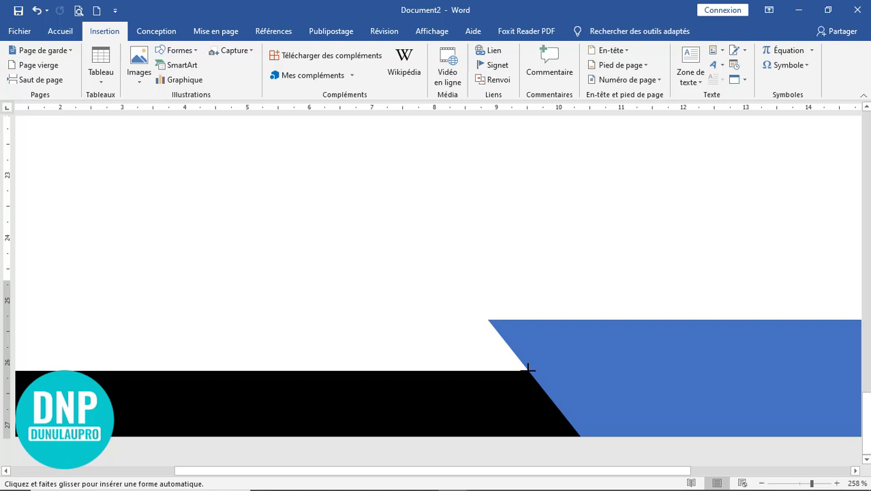
- Draw a small triangle between the slanted blue edge and the black bar, with no outline
click(488, 319)
click(523, 368)
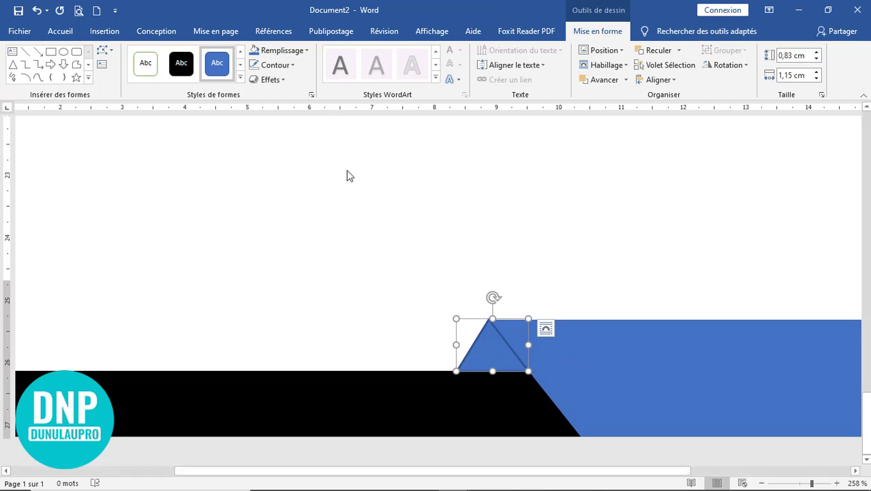
click(254, 65)
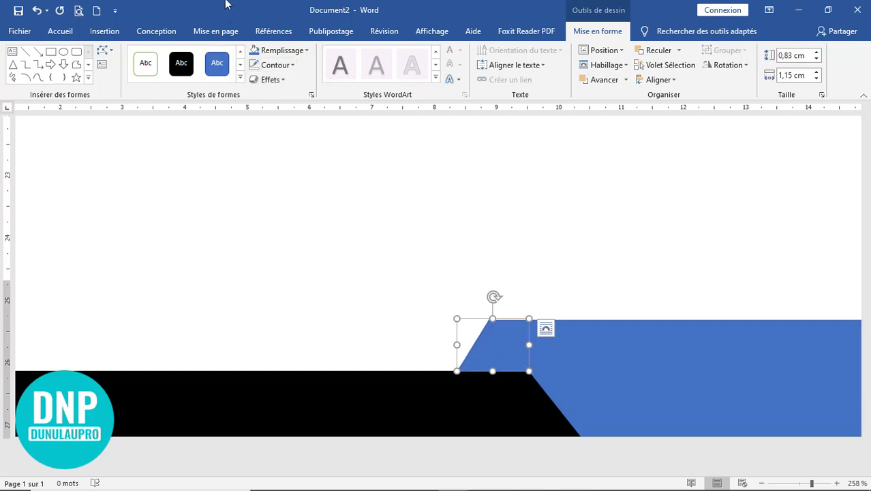
click(289, 54)
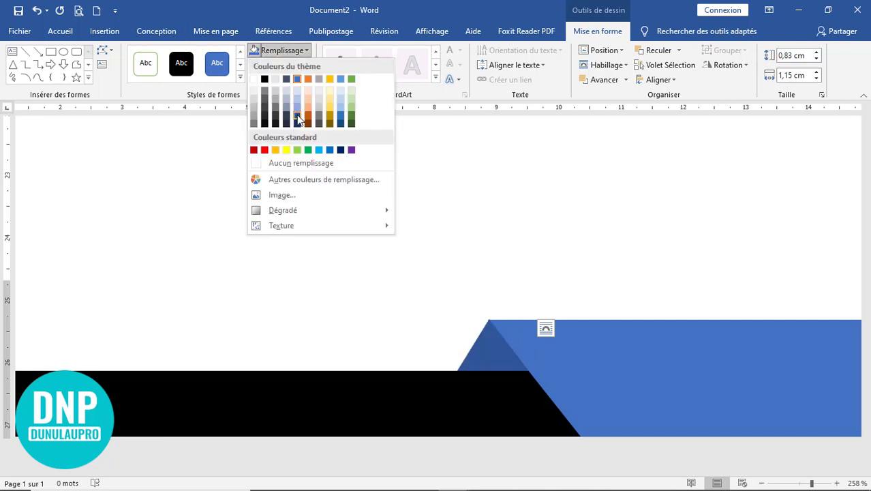
- Fill the triangle dark blue and show the whole page with Une page
click(298, 117)
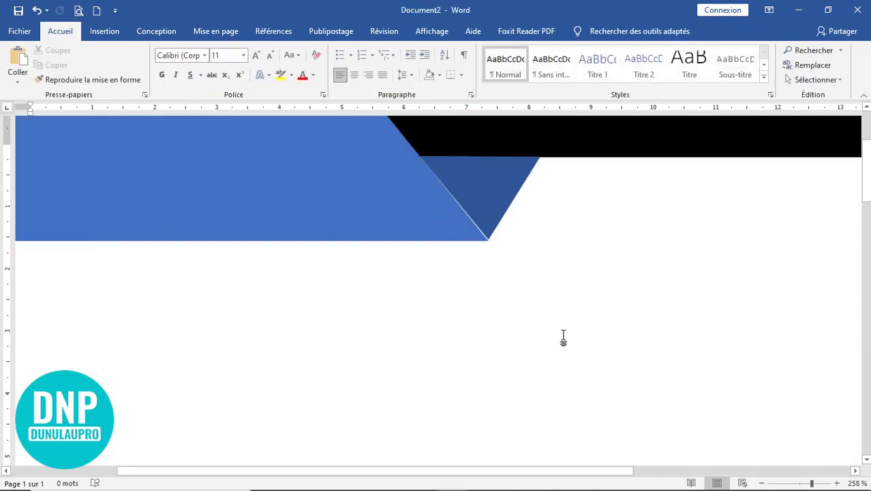
click(434, 32)
click(398, 52)
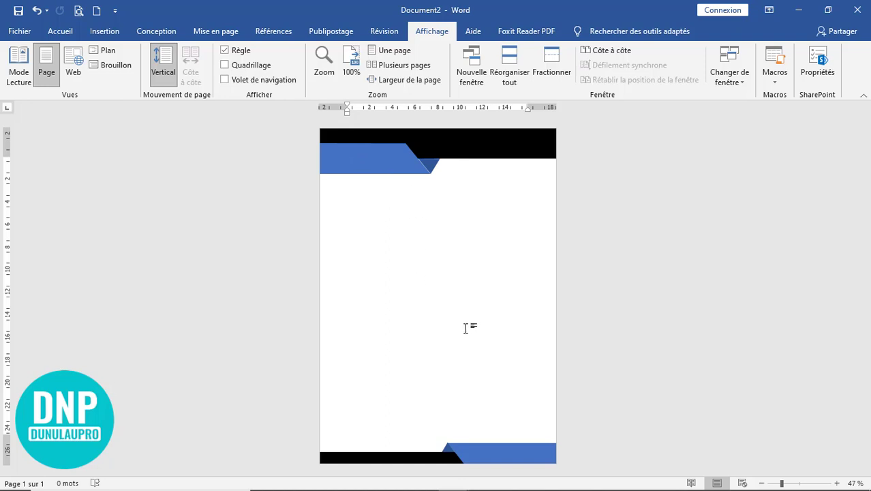
- Zoom in on the header and open the Formes gallery on the Insertion tab
scroll(518, 328, up, 15)
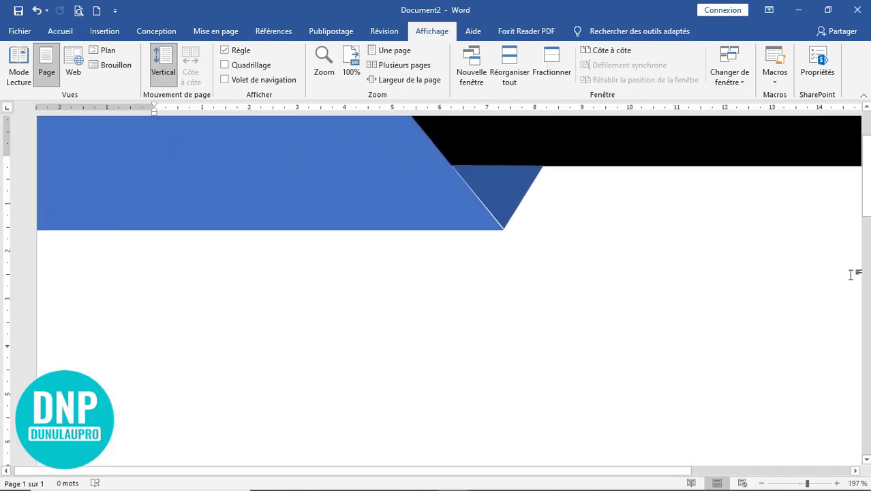
drag(867, 161, 868, 121)
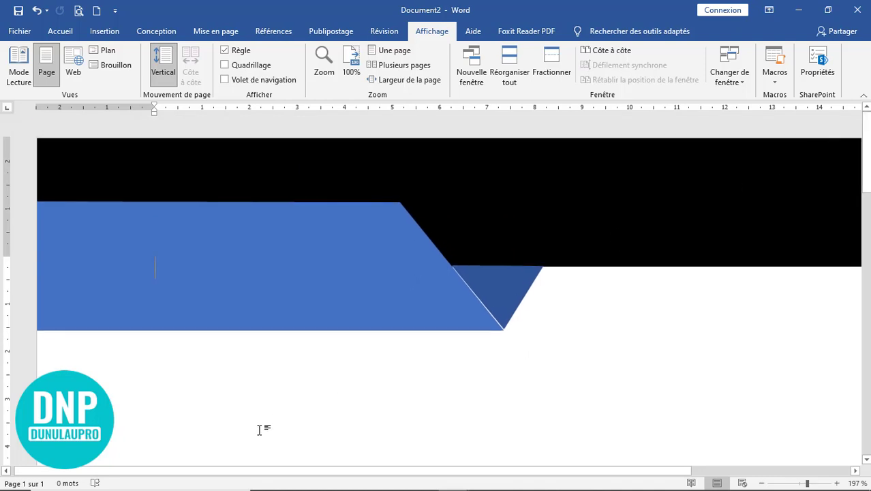
drag(288, 477, 264, 475)
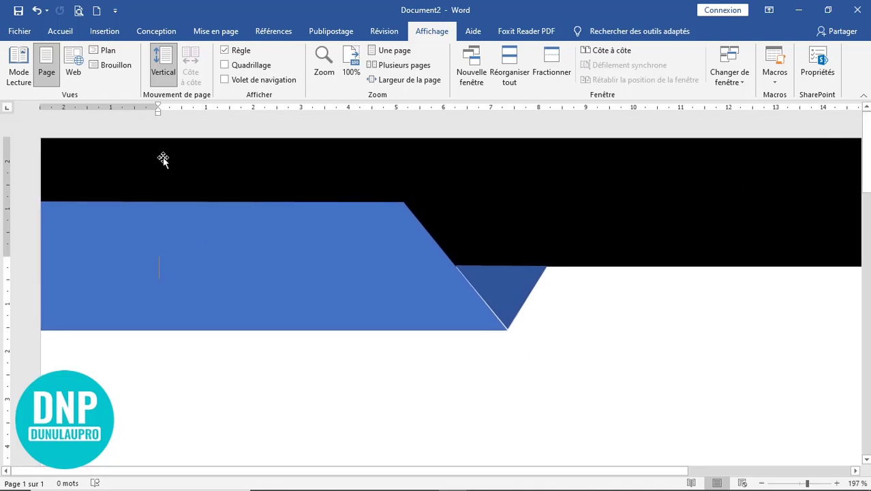
click(109, 31)
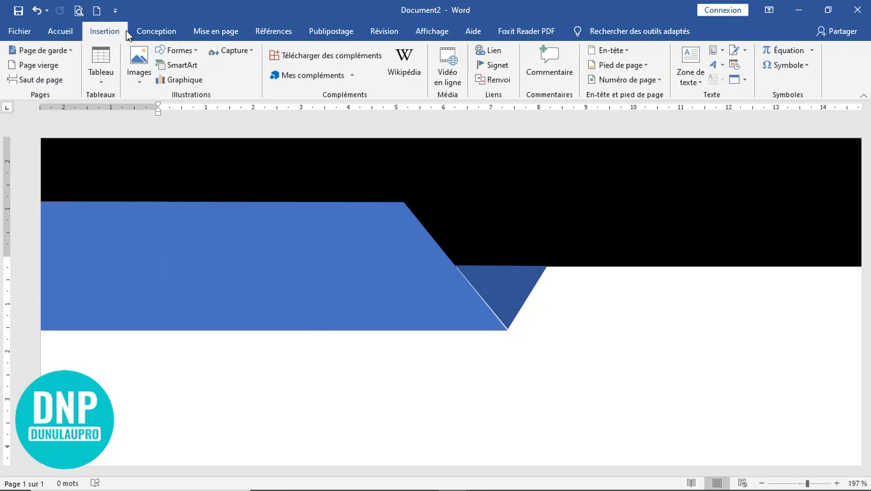
click(171, 49)
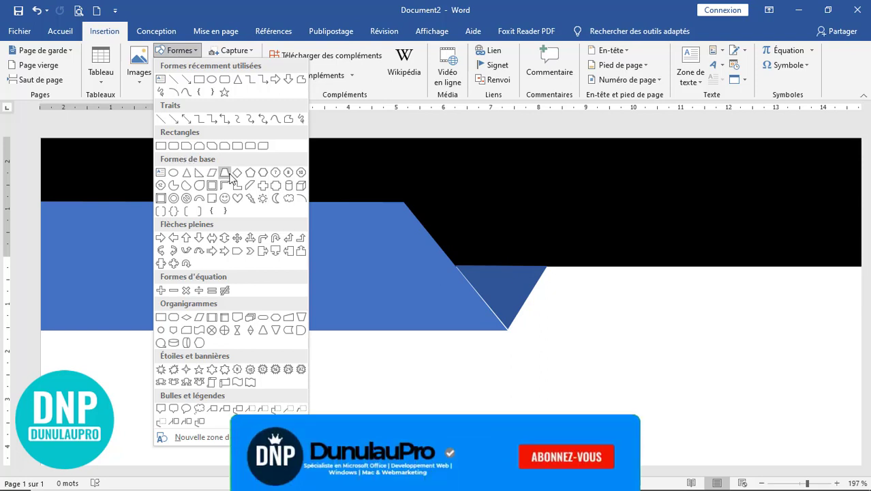
- Draw a 2.2 × 2.33 cm hexagon at the header's left end, filled white with Sans contour
click(264, 174)
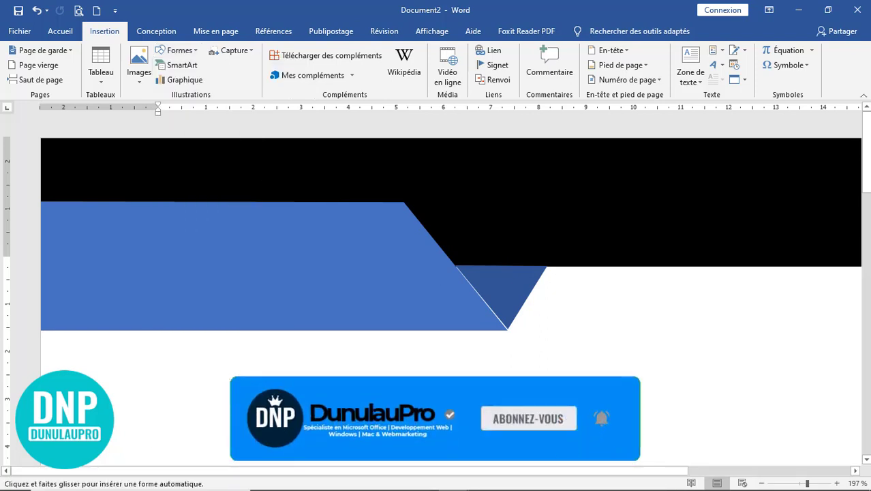
drag(105, 177, 134, 250)
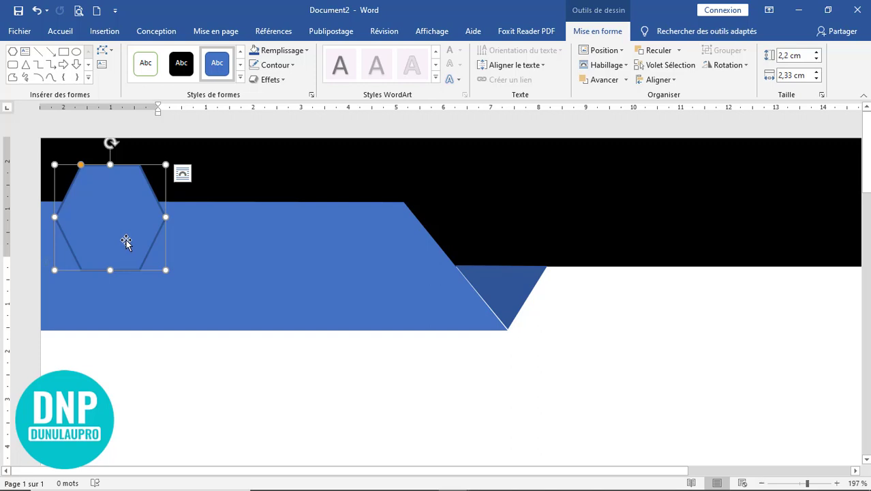
click(297, 51)
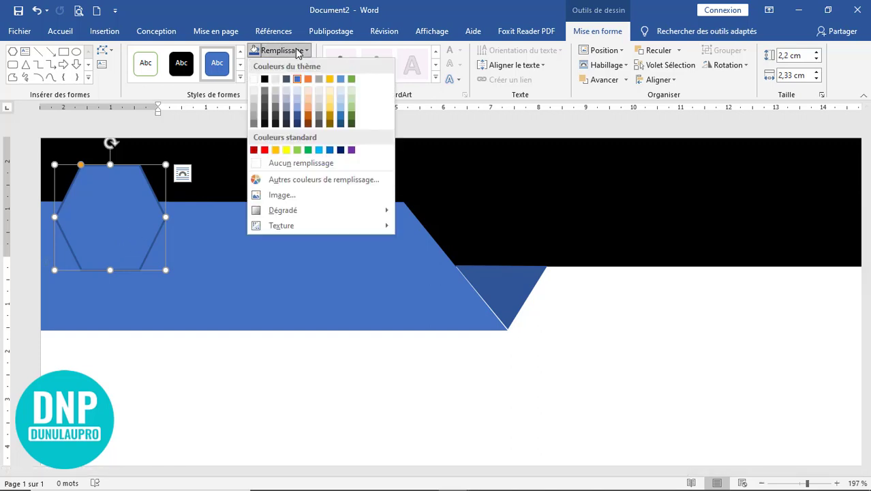
click(253, 80)
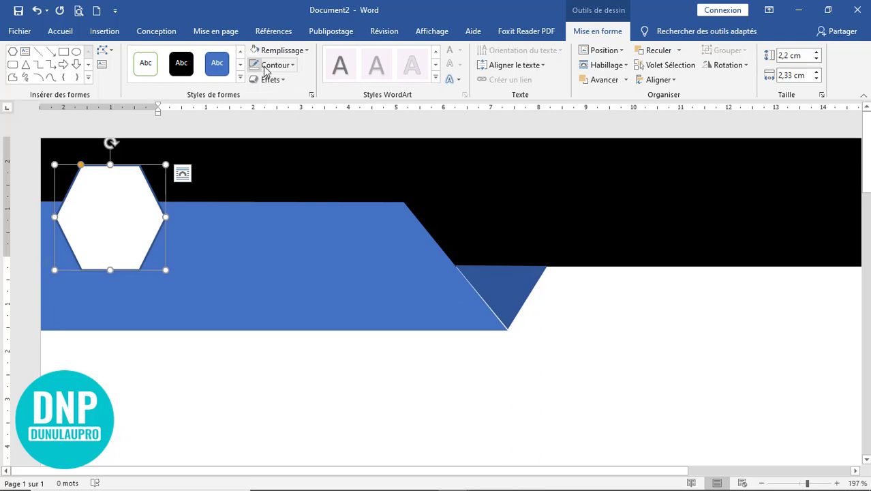
click(271, 65)
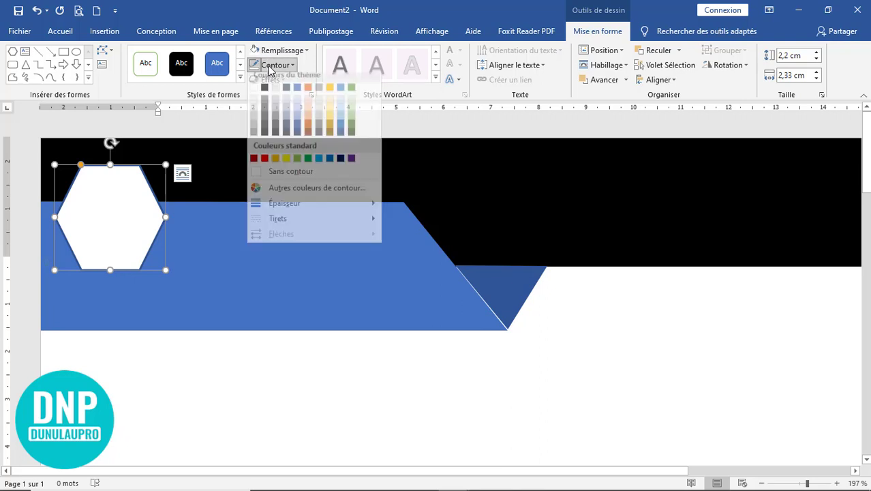
click(280, 177)
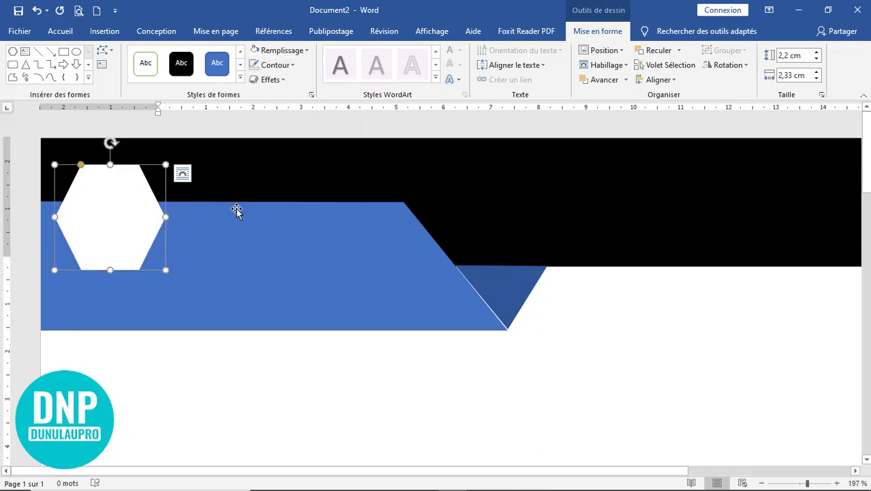
- Draw an Arc plein block arc just below the header band
click(108, 33)
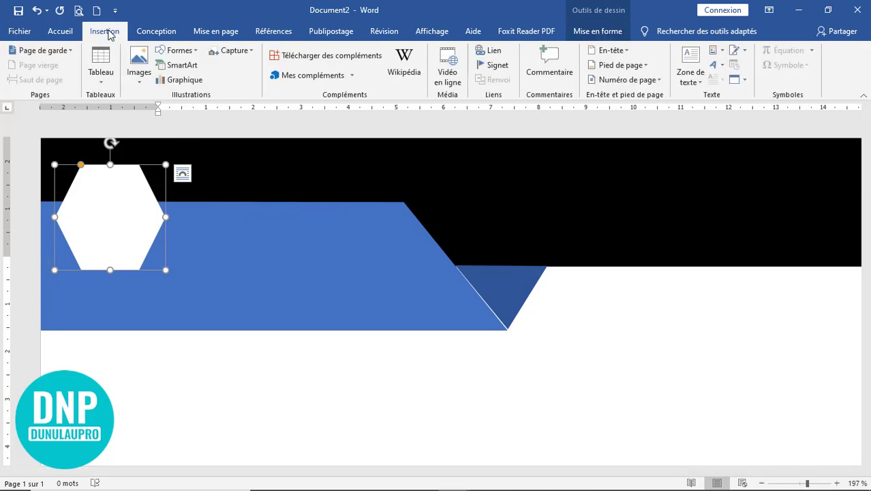
click(193, 55)
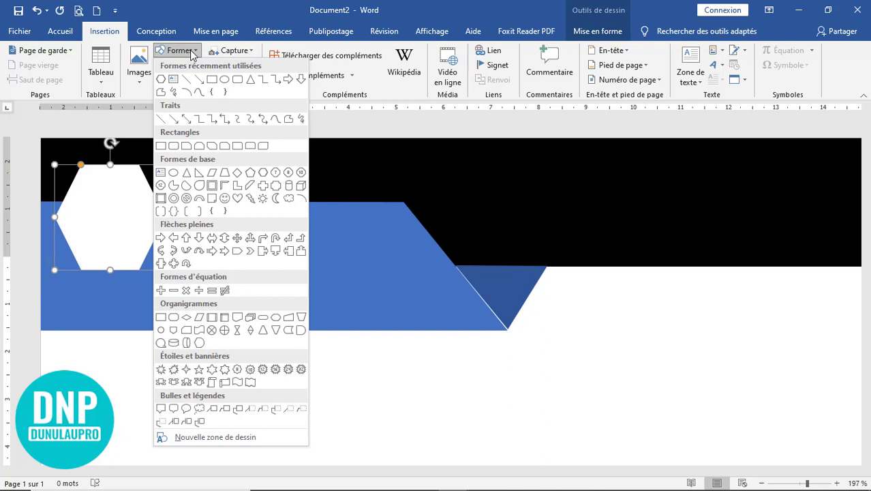
click(200, 199)
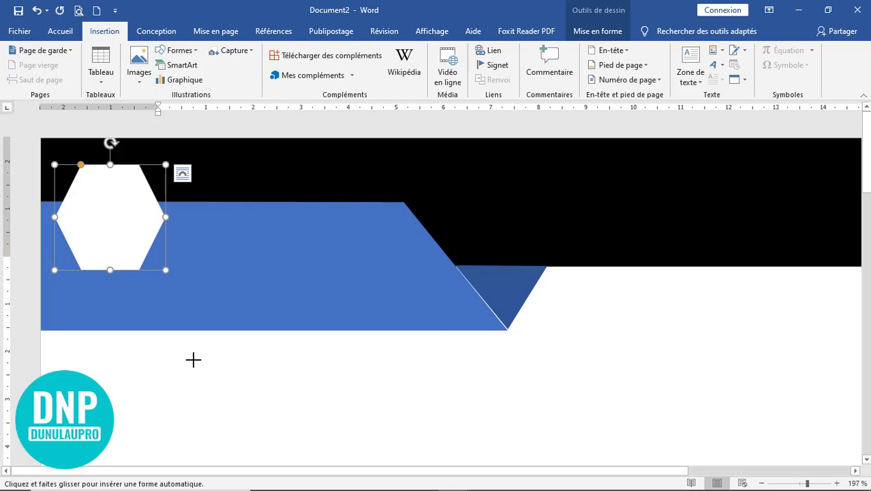
mouse_move(192, 361)
mouse_down()
mouse_move(199, 379)
mouse_move(239, 399)
mouse_move(285, 443)
mouse_move(275, 433)
mouse_up()
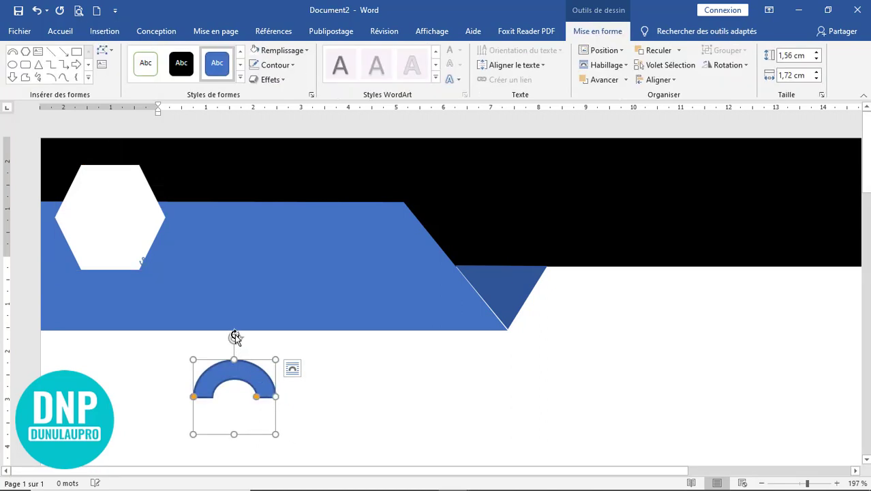
- Rotate the arc into a C, extend its ends, resize to 1.51 × 1.6 cm, and remove its outline
drag(234, 337, 195, 396)
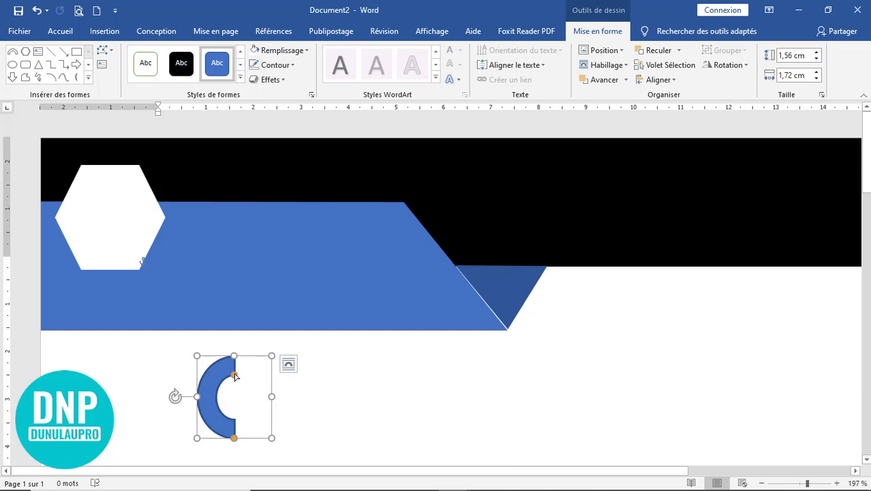
drag(234, 374, 245, 378)
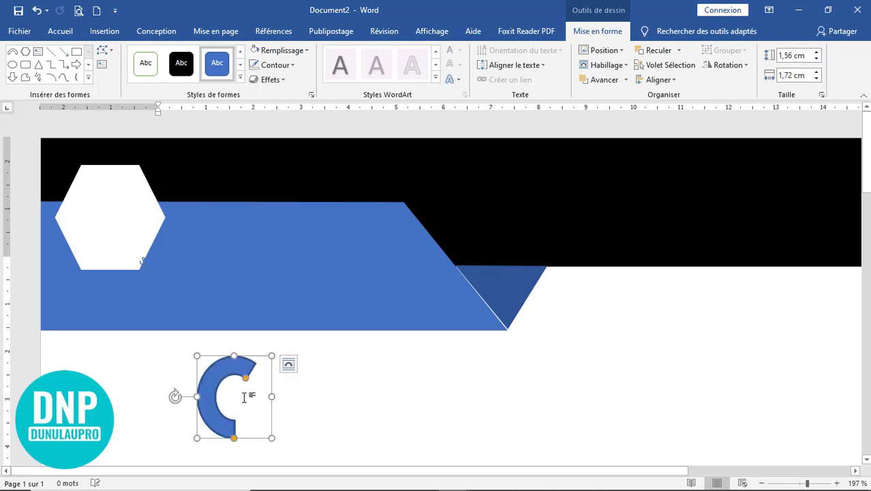
drag(237, 441, 259, 420)
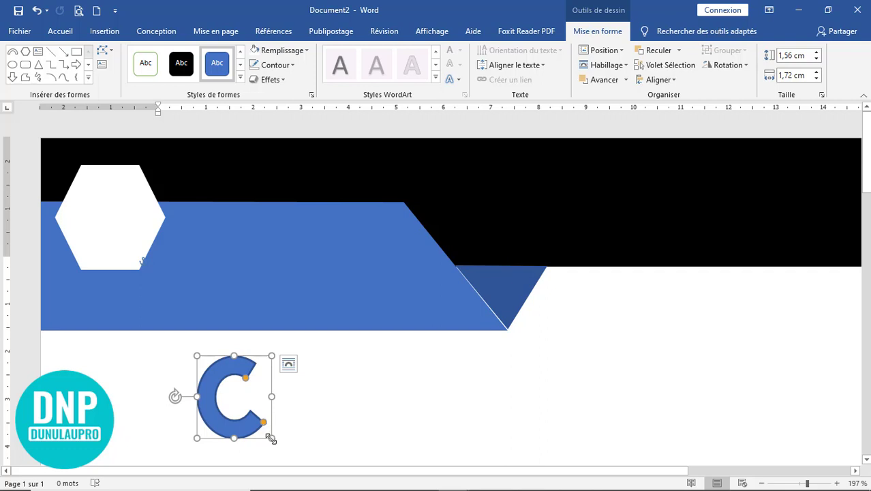
drag(271, 438, 269, 432)
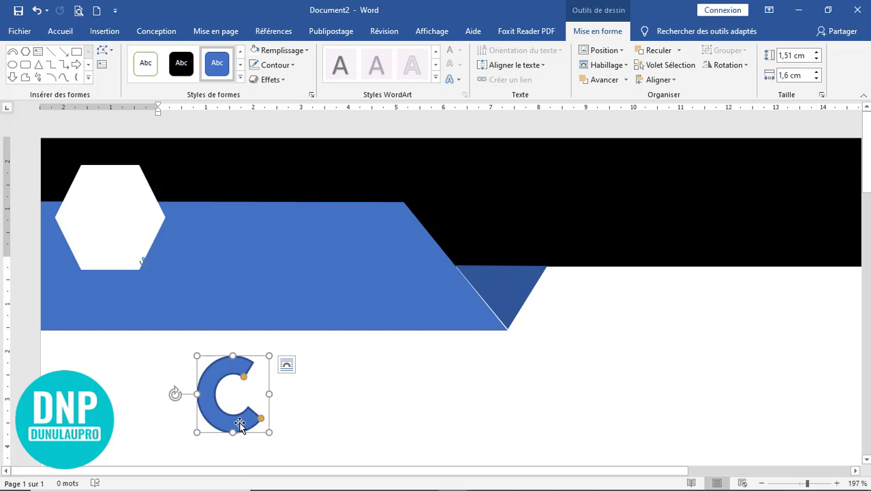
click(281, 53)
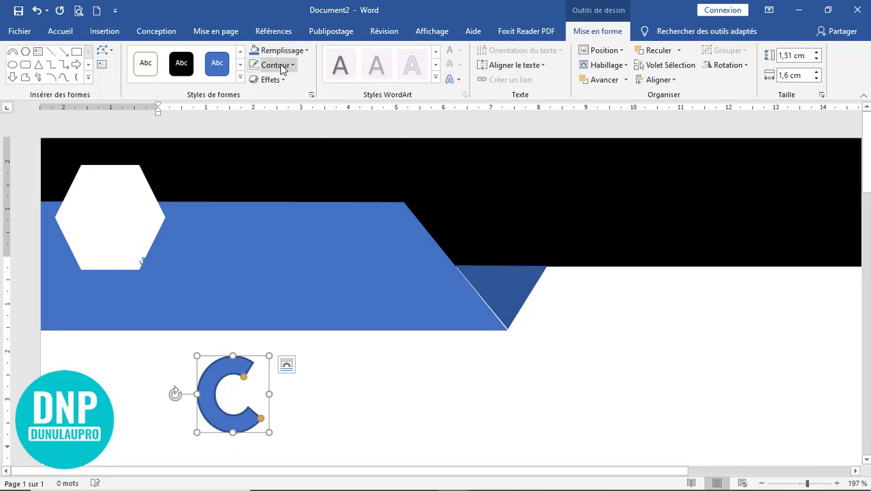
click(281, 66)
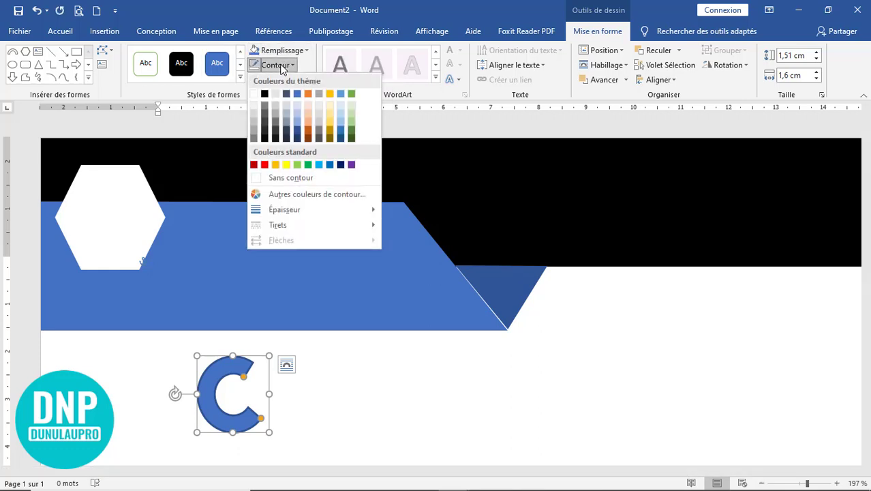
click(290, 177)
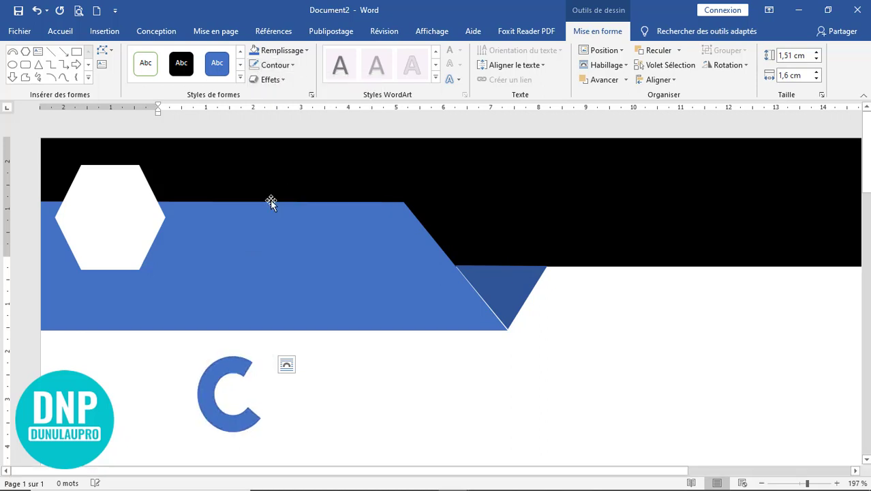
- Move the blue C onto the white hexagon and shrink it to 1,25 × 1,36 cm
drag(175, 391, 94, 241)
key(Left)
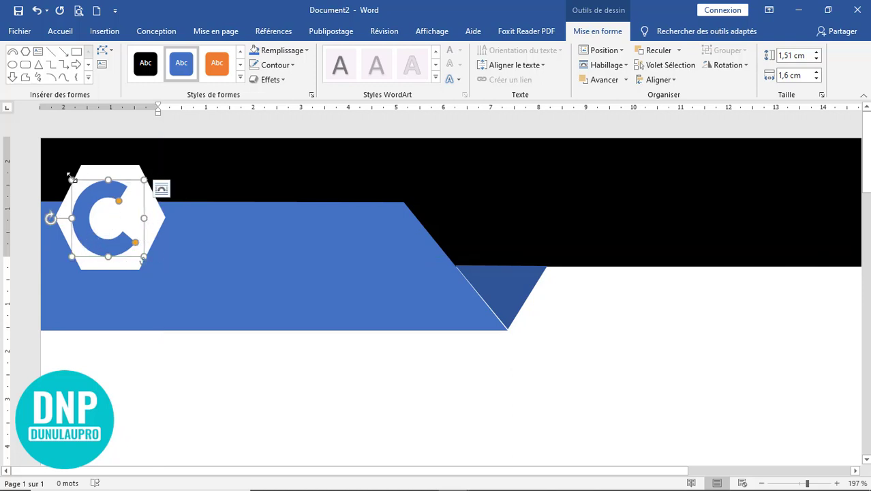
drag(72, 178, 84, 191)
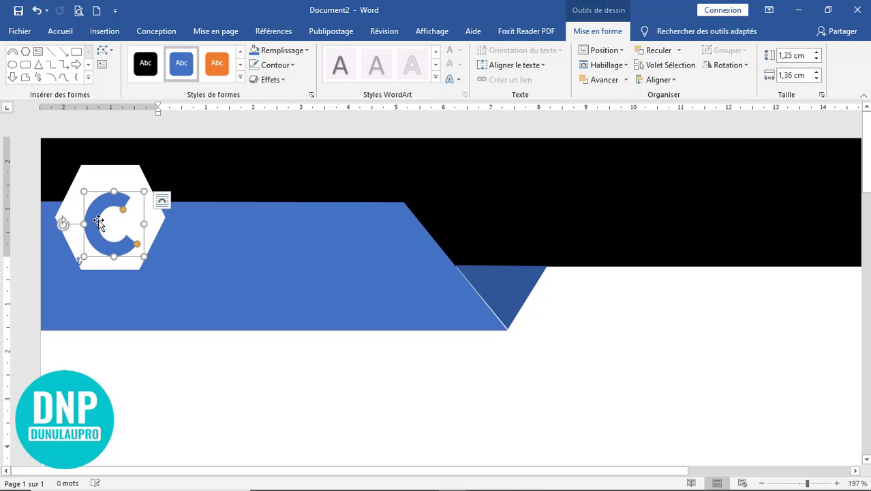
drag(123, 212, 126, 215)
drag(131, 245, 123, 244)
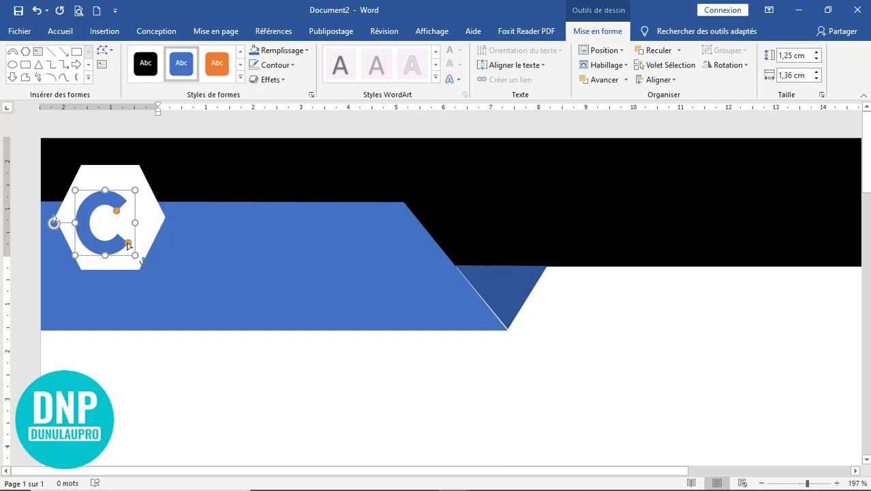
key(ctrl+z)
- Nudge the C up into the hexagon's centre, then select both the hexagon and the C
key(ctrl+Right)
key(ctrl+Up)
key(ctrl+Up)
key(ctrl+Up)
key(ctrl+Up)
key(ctrl+Up)
key(ctrl+Up)
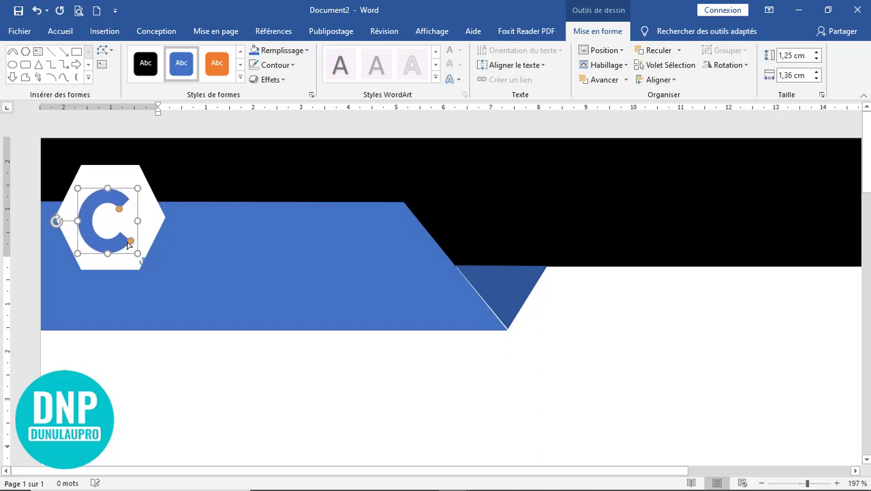
key(ctrl+Up)
key(ctrl+Up)
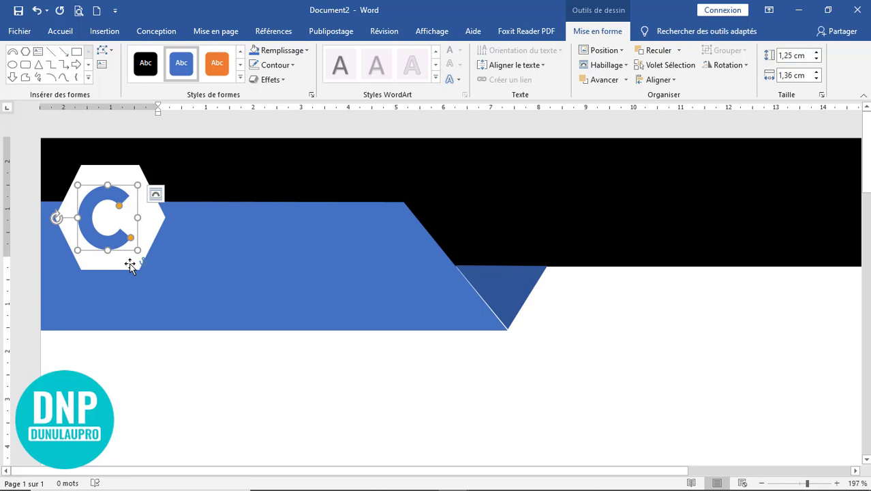
key(Escape)
key(Escape)
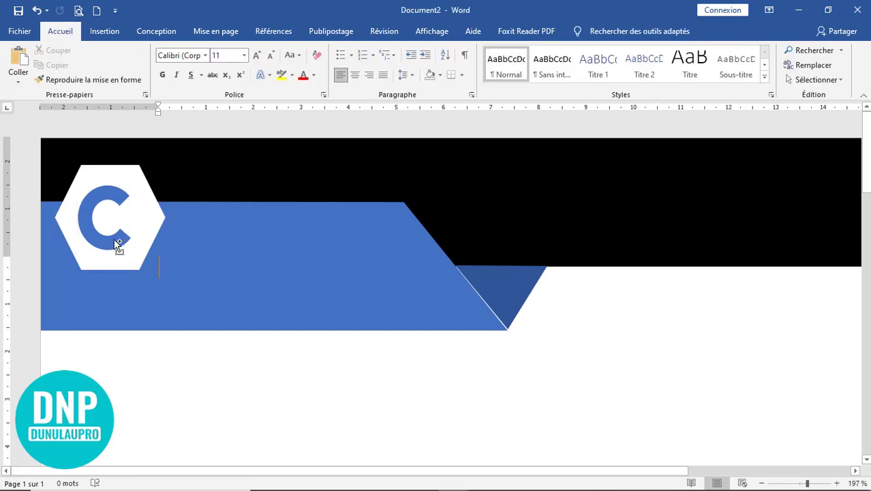
click(118, 249)
click(122, 261)
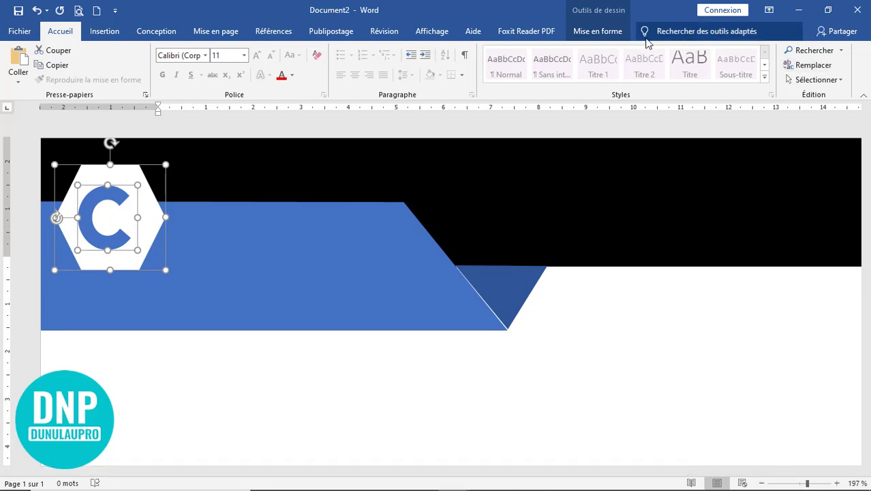
- Group the hexagon and the C into a single 2,2 × 2,33 cm logo object
click(603, 32)
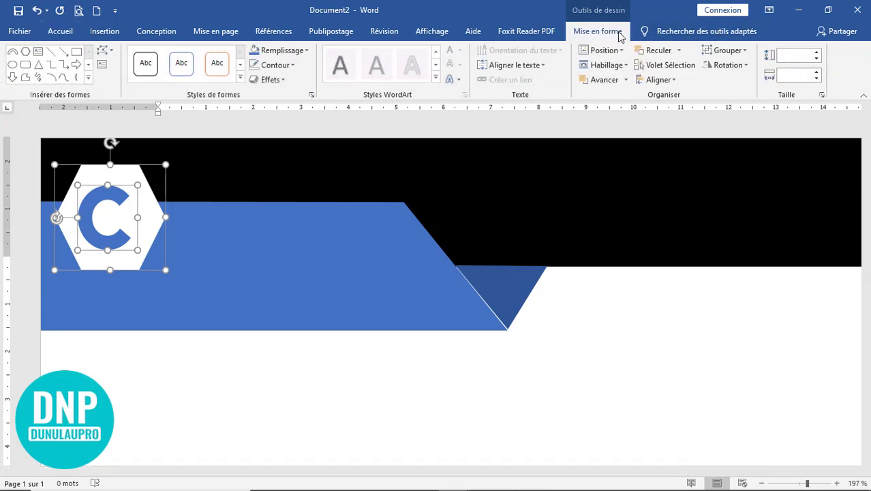
click(727, 51)
click(735, 68)
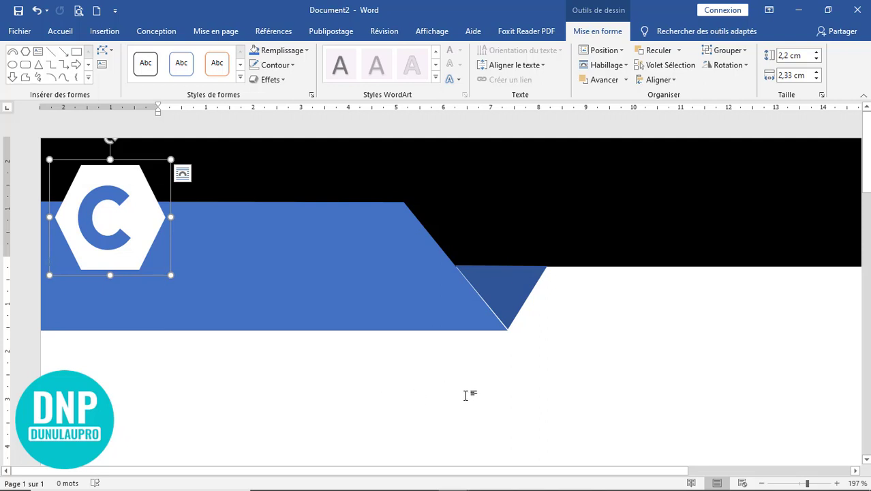
click(182, 173)
click(435, 31)
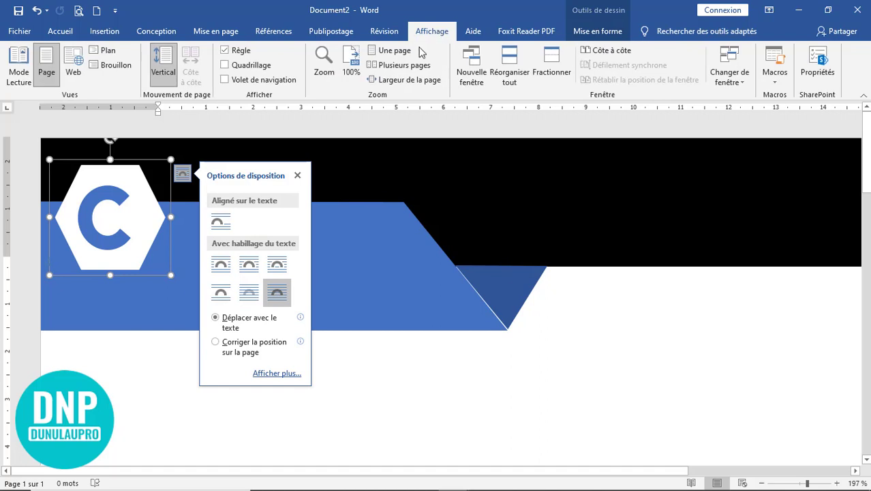
- Show the whole page at 47 % and select the grouped logo
click(393, 50)
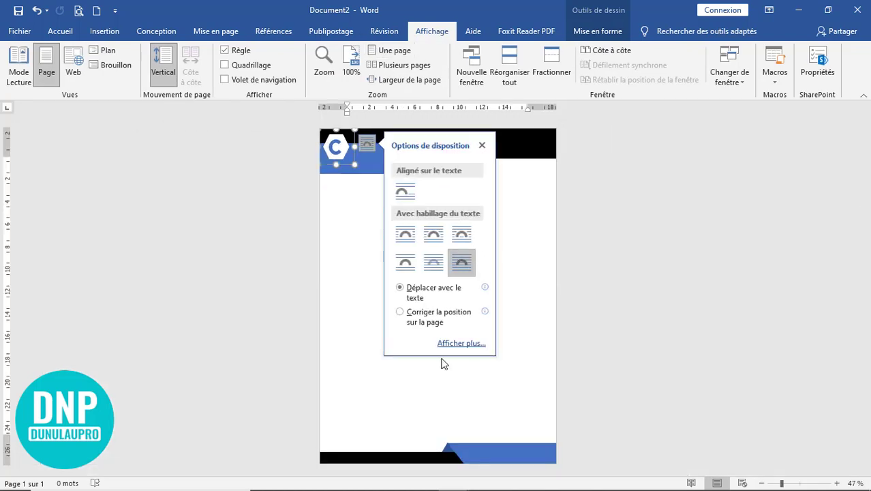
click(345, 148)
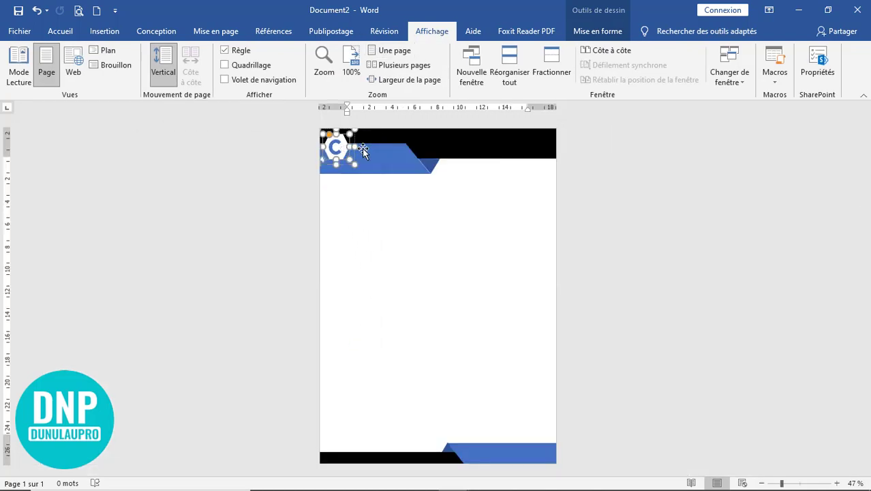
click(353, 164)
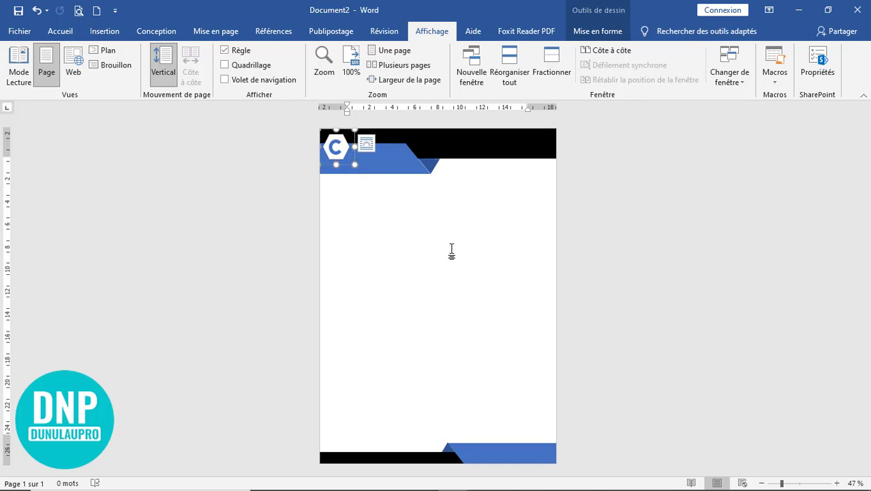
- Nudge the logo right and down into its final header spot, then deselect it
key(Right)
key(Right)
key(Right)
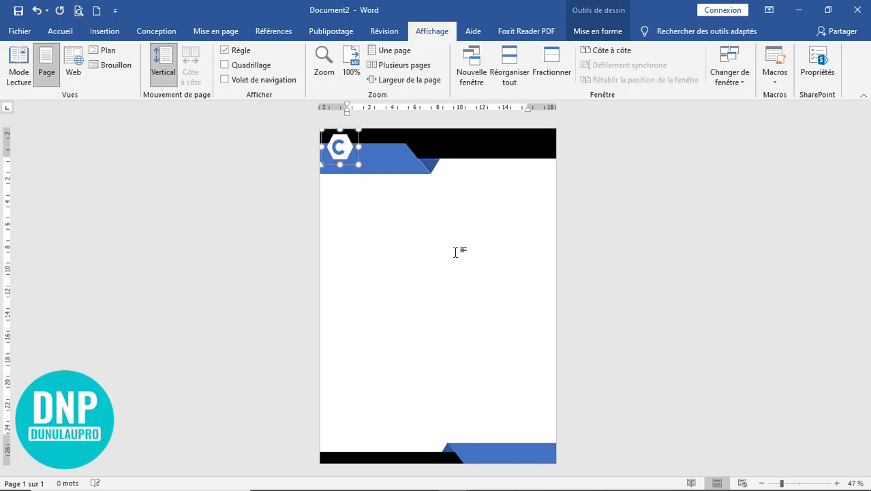
key(Down)
key(Left)
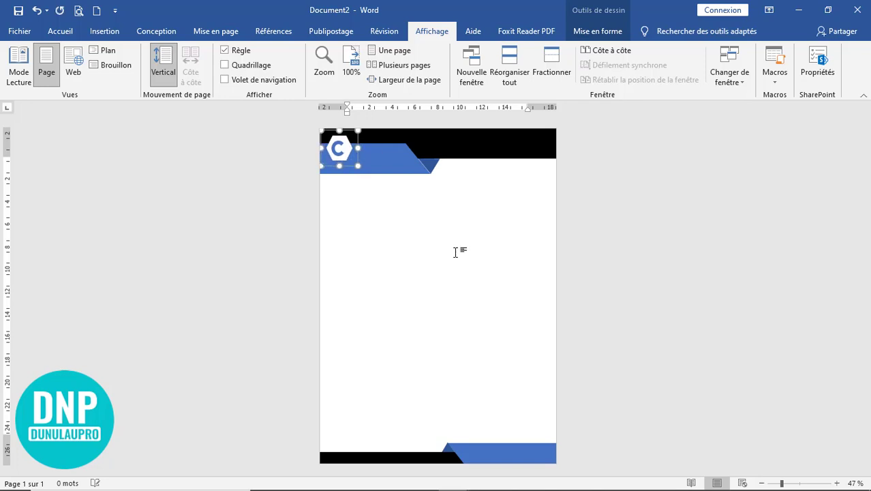
key(Left)
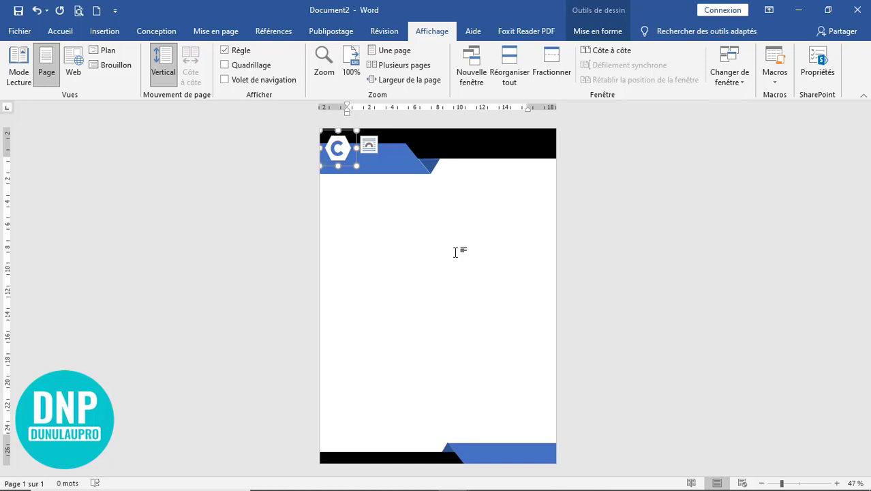
click(452, 248)
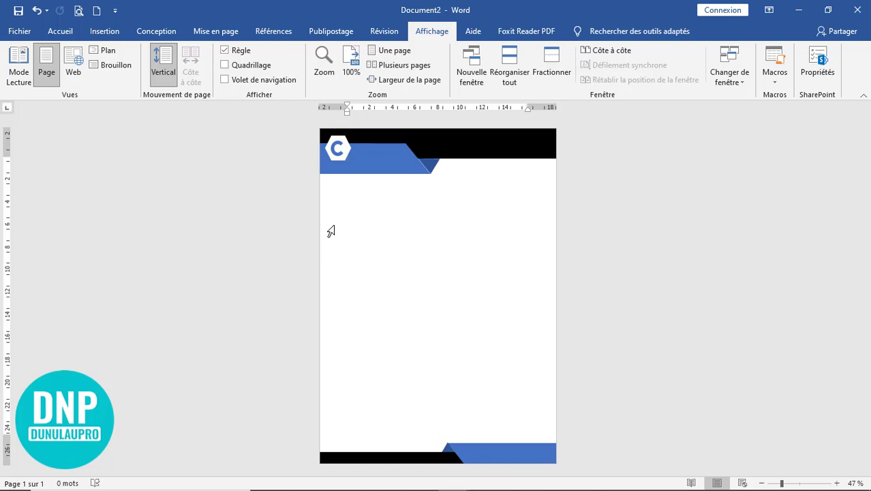
click(107, 35)
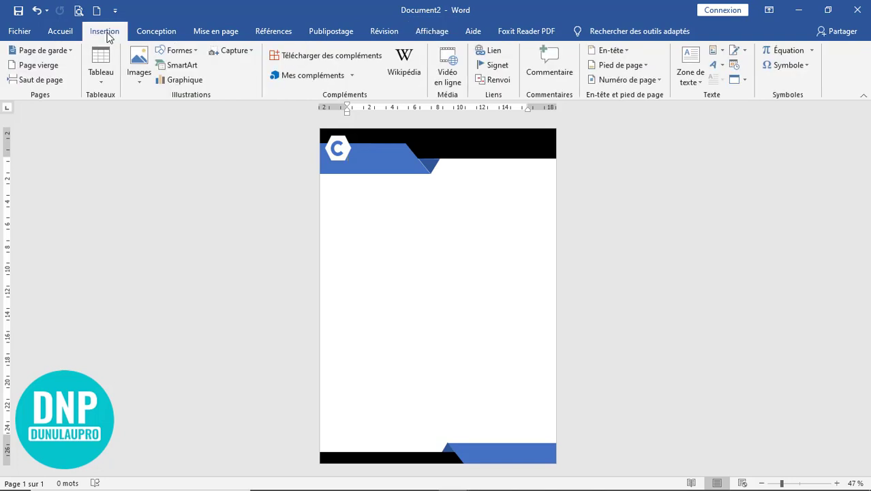
- Draw a 3,1 × 11,91 cm text box below the header containing the word 'compagnie'
click(195, 53)
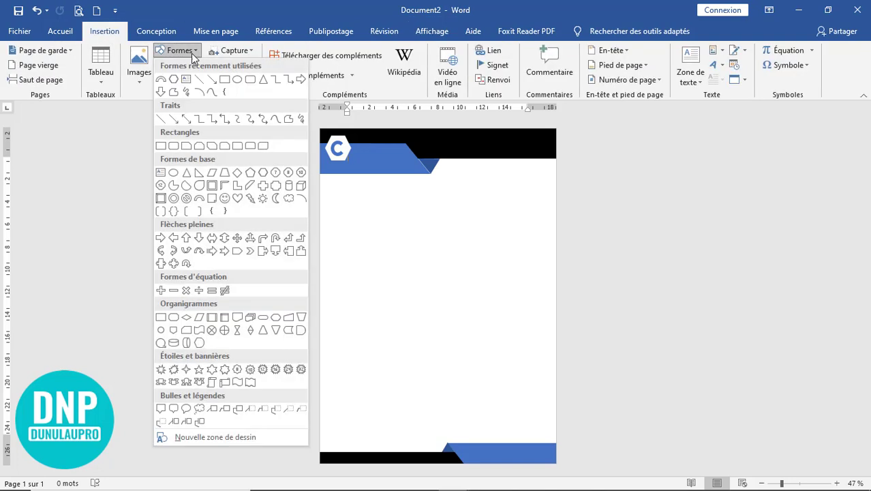
click(186, 81)
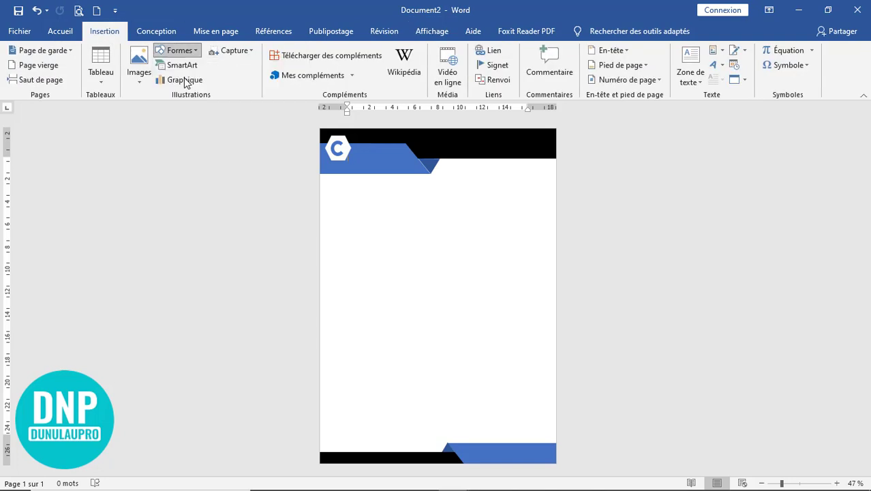
mouse_move(360, 209)
mouse_down()
mouse_move(414, 249)
mouse_move(496, 244)
mouse_up()
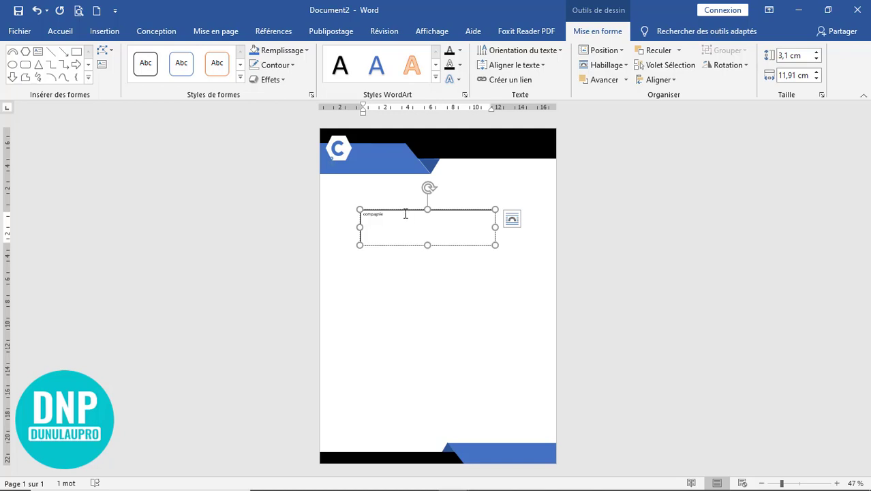
drag(418, 210, 414, 227)
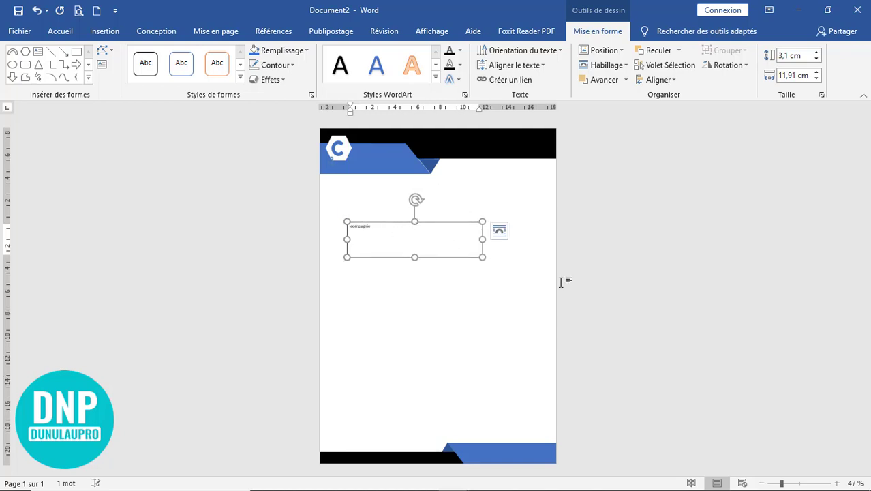
scroll(560, 282, up, 8)
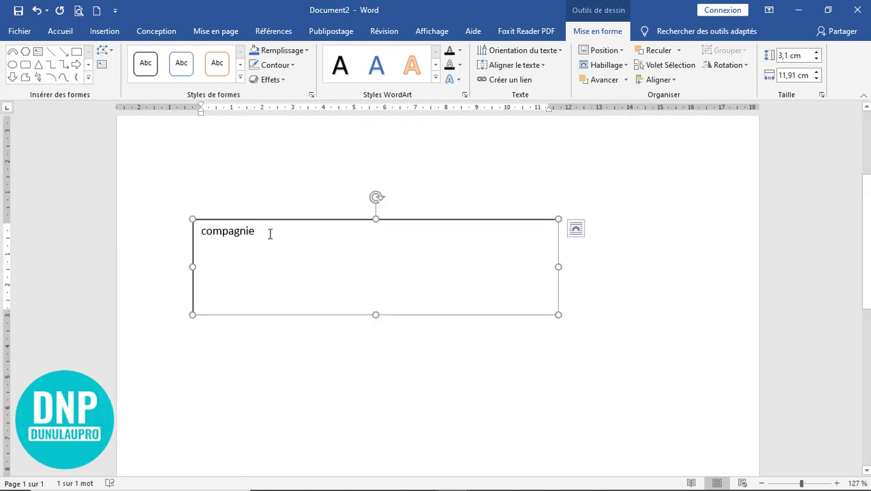
drag(270, 234, 181, 229)
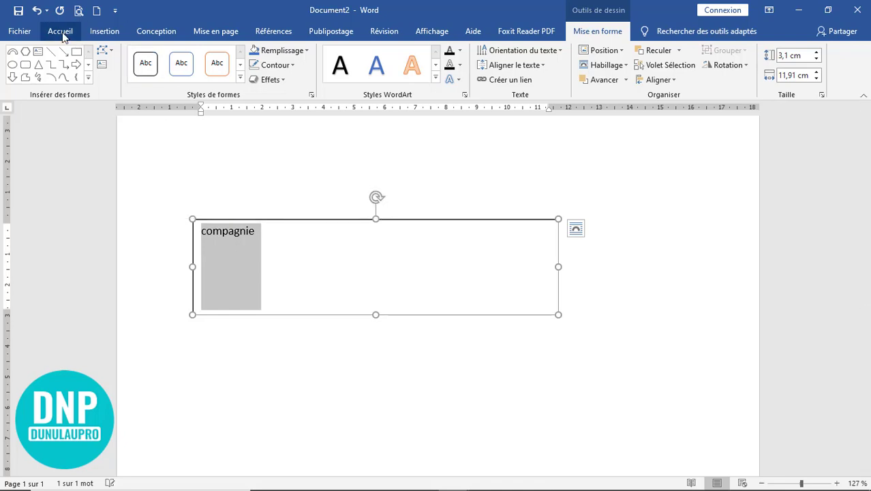
- Make the word bold and accept the spelling fix to 'Compagnie'
click(63, 34)
click(163, 75)
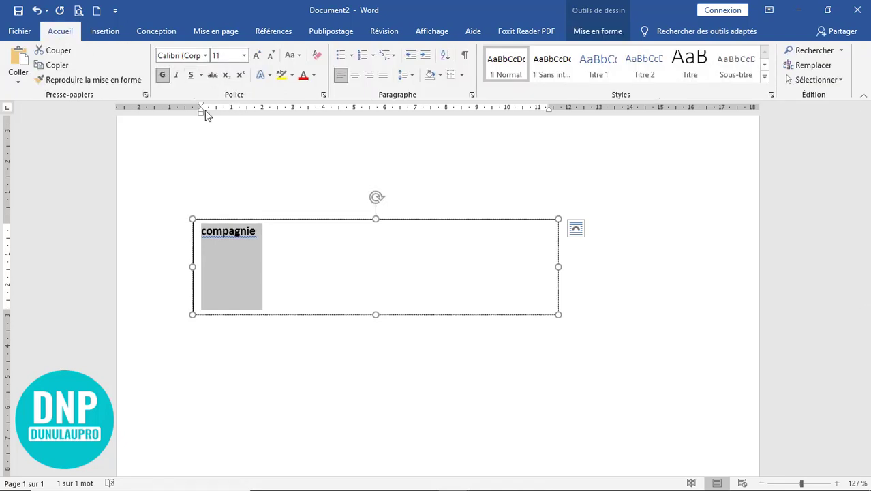
click(236, 230)
right_click(236, 230)
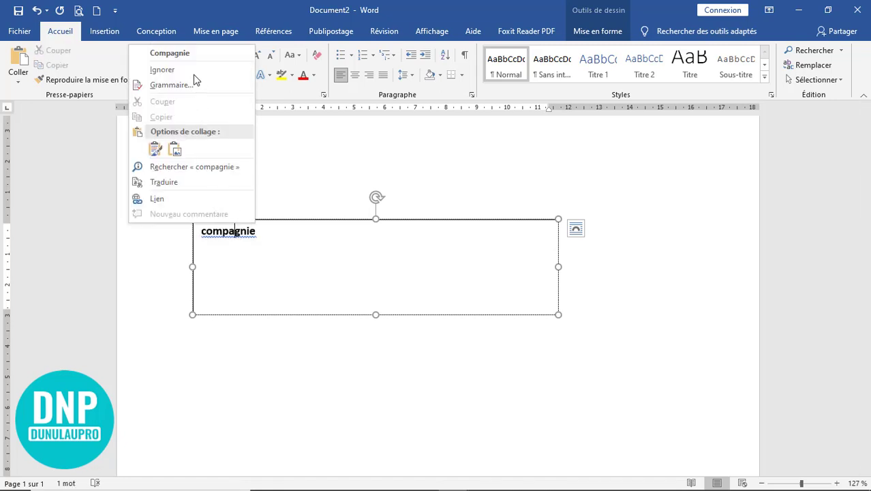
click(195, 53)
- Enlarge 'Compagnie' to 28 pt and narrow and shorten the text box
drag(257, 235, 195, 227)
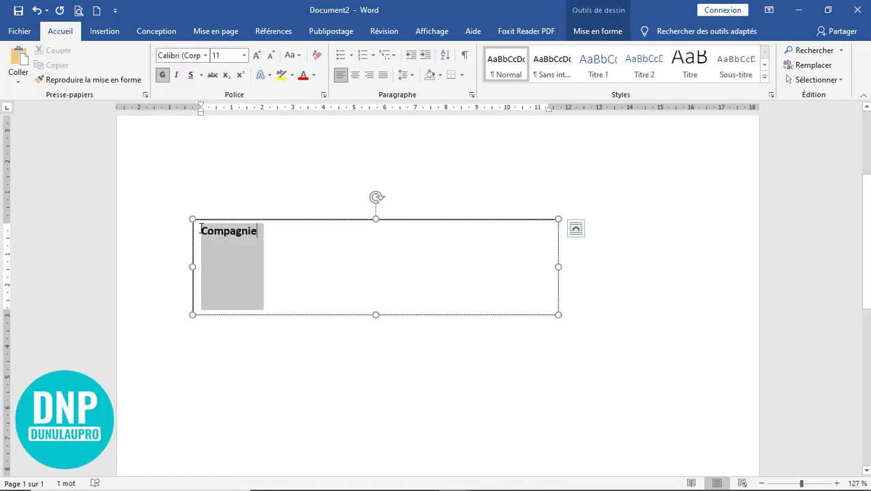
click(257, 54)
click(257, 55)
click(257, 55)
click(257, 55)
click(257, 55)
click(257, 55)
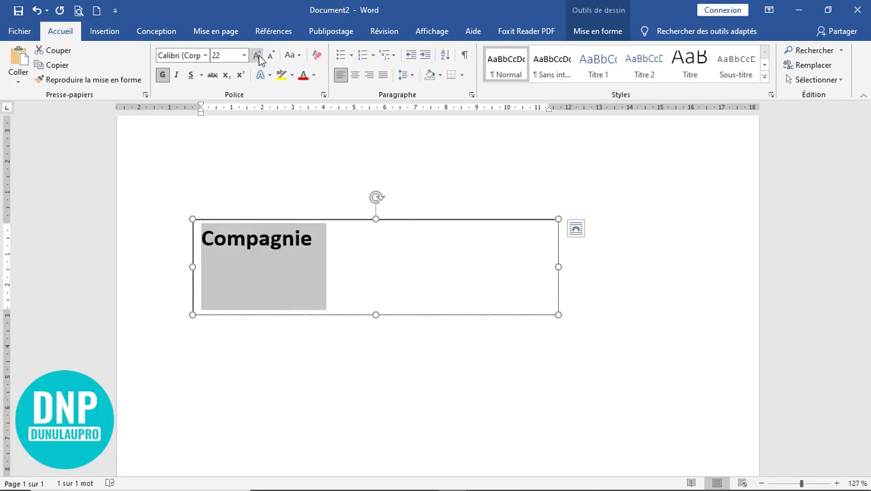
click(257, 54)
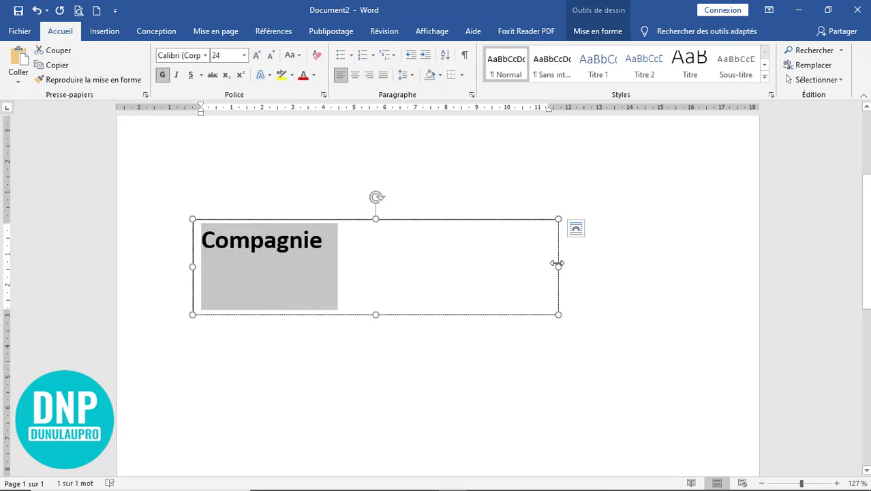
drag(558, 266, 413, 266)
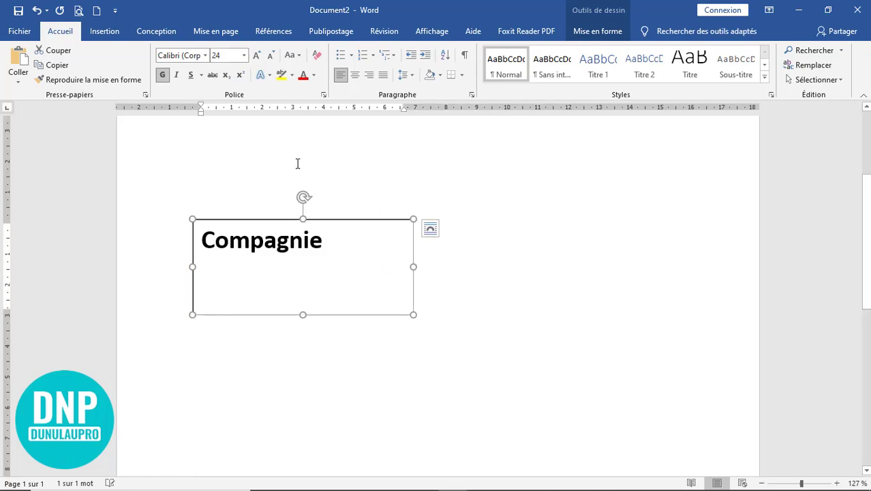
click(257, 56)
click(258, 55)
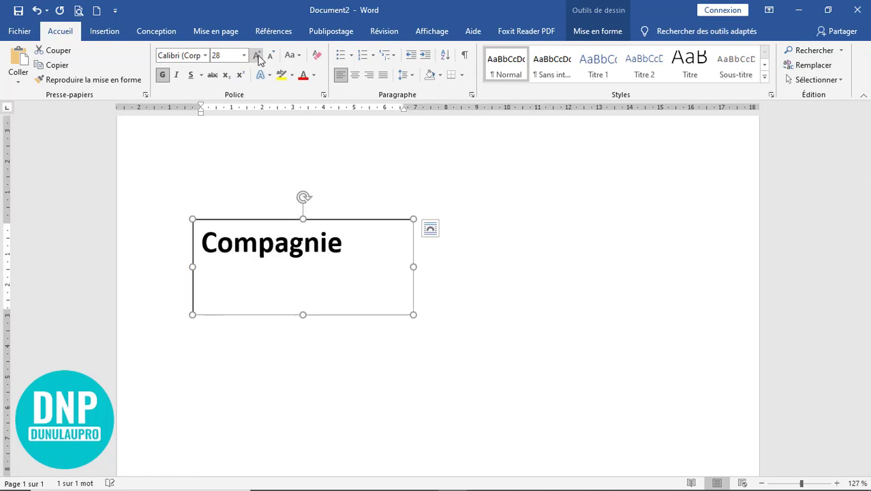
drag(303, 314, 303, 293)
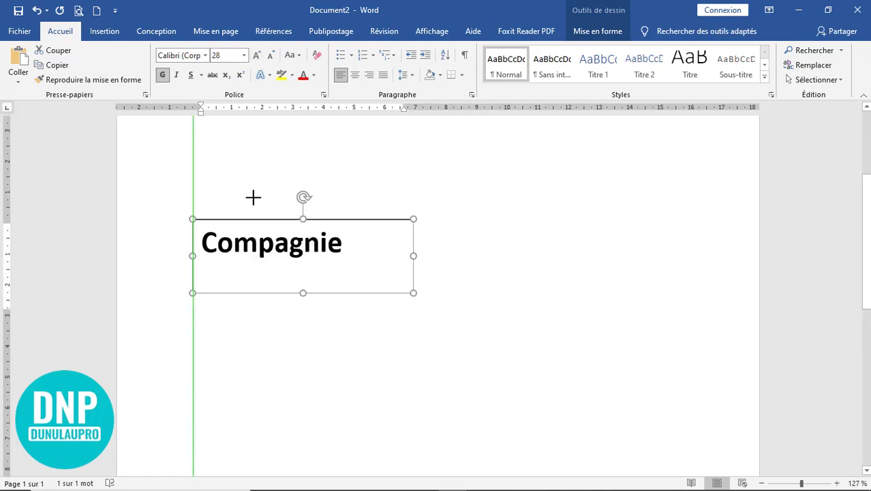
- Apply the Montserrat font and trim the box to fit the word snugly
click(204, 55)
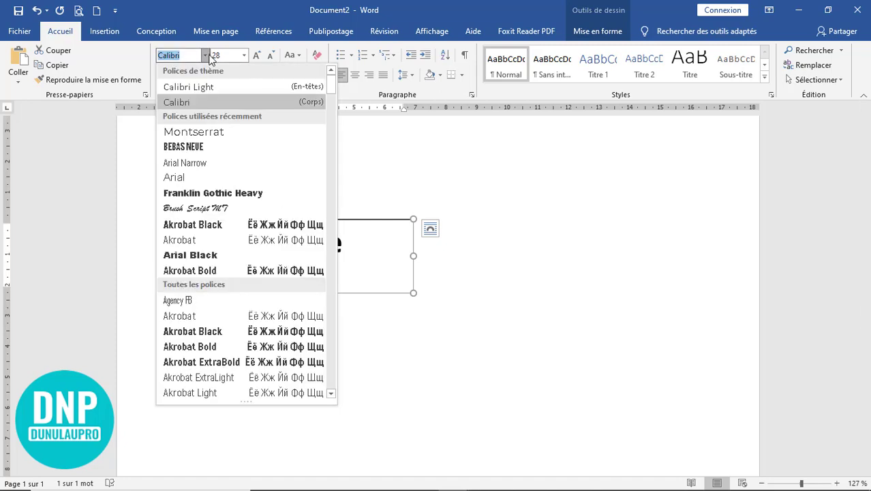
click(219, 134)
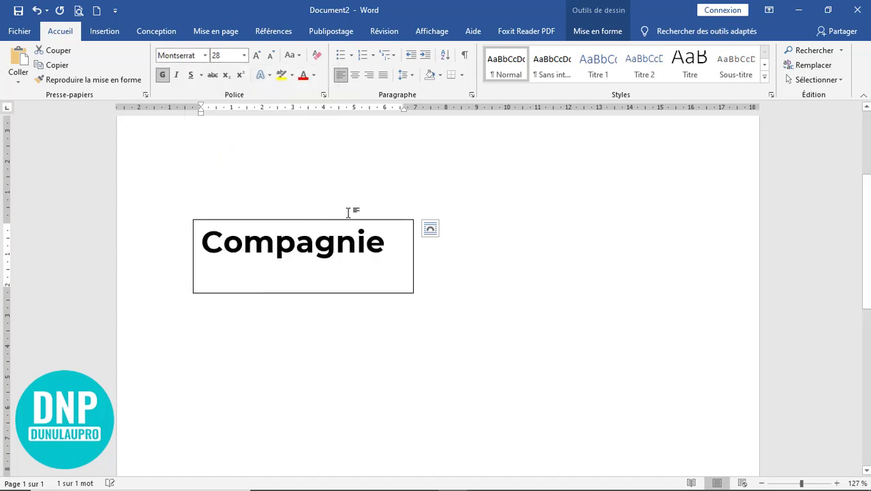
click(413, 269)
drag(413, 255, 428, 256)
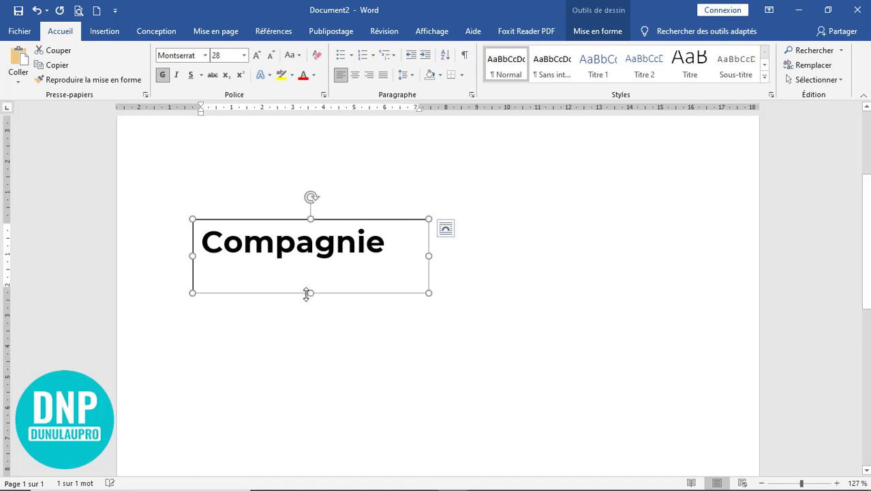
drag(310, 292, 310, 269)
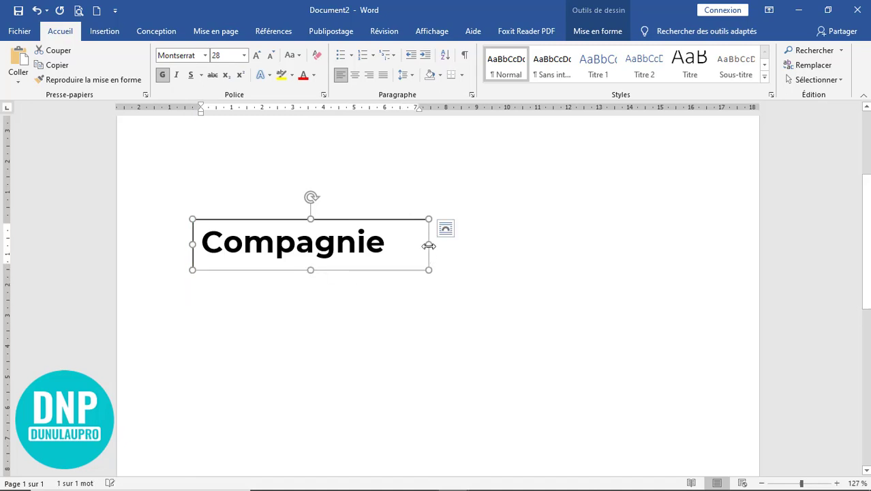
drag(420, 245, 413, 245)
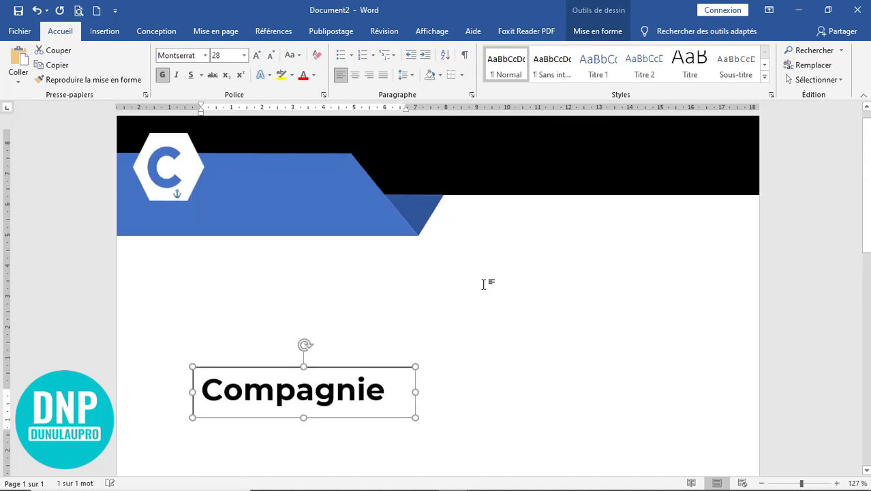
scroll(484, 283, up, 1)
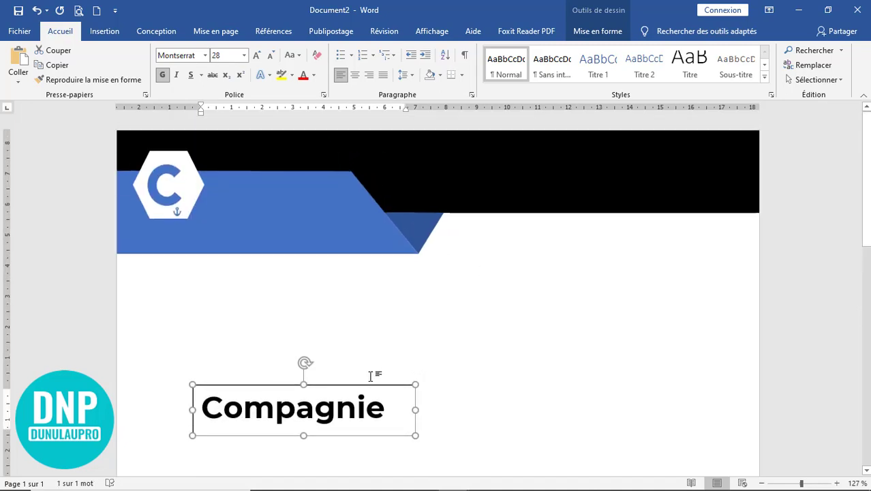
- Move the Compagnie box onto the header banner and remove its fill
drag(366, 387, 372, 154)
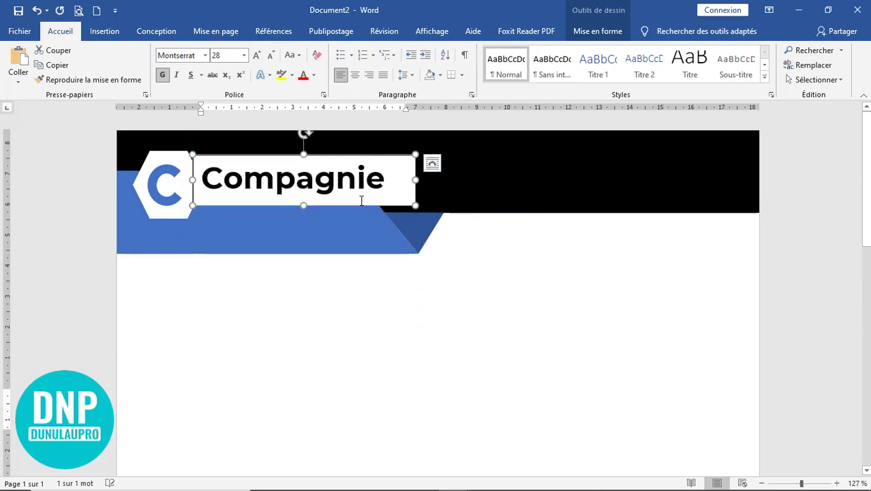
double_click(304, 206)
key(Down)
key(Down)
key(Down)
key(Down)
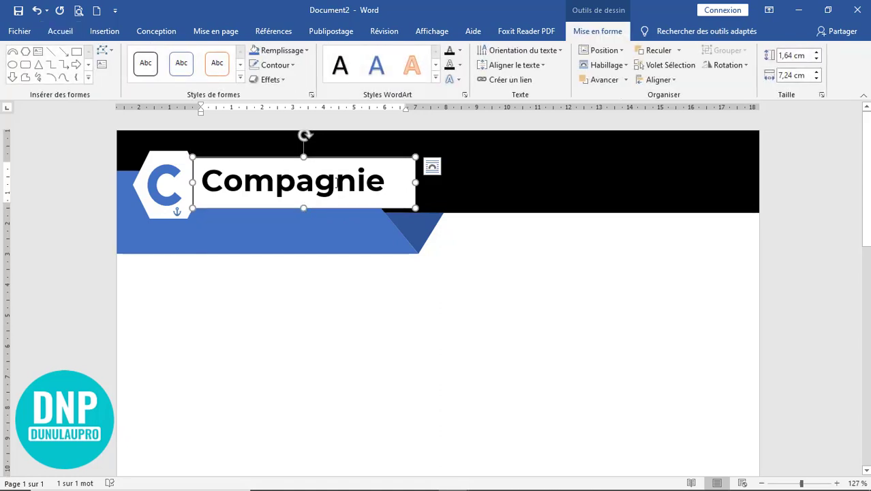
click(282, 52)
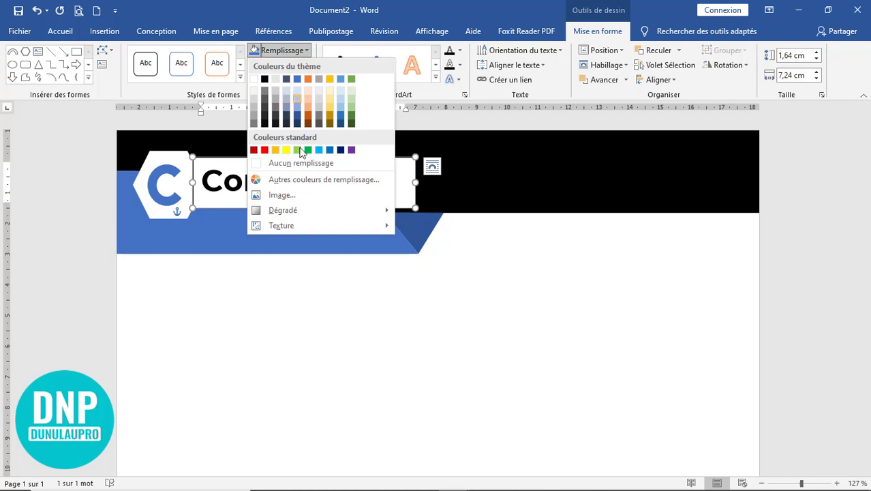
click(312, 164)
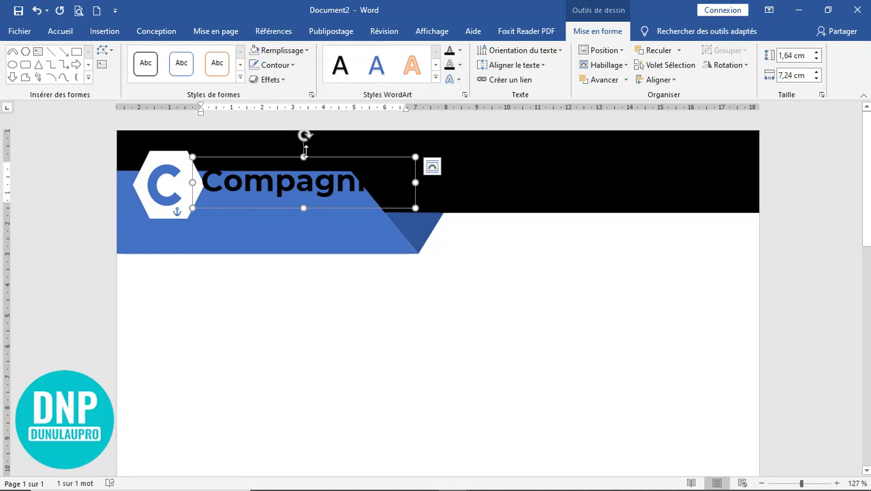
- Make the Compagnie lettering white and nudge the box into place beside the C logo
click(460, 50)
click(450, 96)
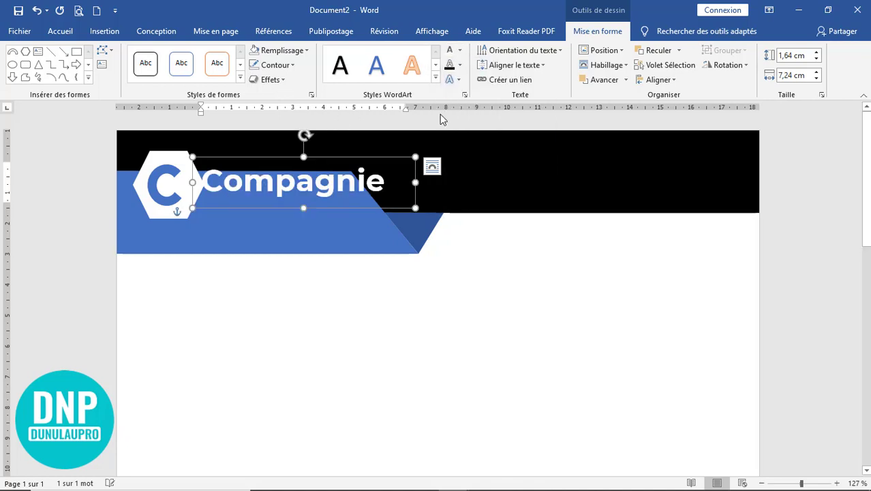
key(ctrl+Right)
key(ctrl+Right)
key(ctrl+Right)
key(ctrl+Right)
key(ctrl+Right)
key(ctrl+Right)
key(Right)
key(Right)
key(Right)
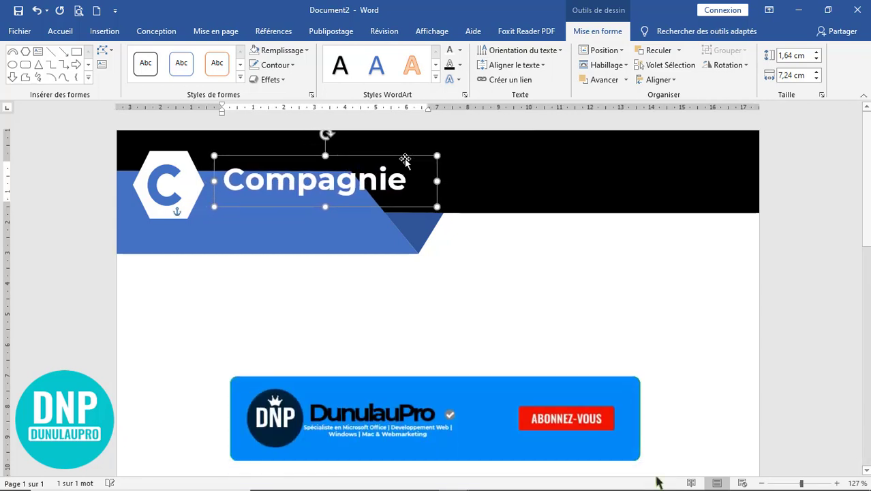
key(ctrl+Left)
key(ctrl+Left)
key(ctrl+Left)
key(ctrl+Left)
key(ctrl+Left)
key(ctrl+Left)
key(ctrl+Left)
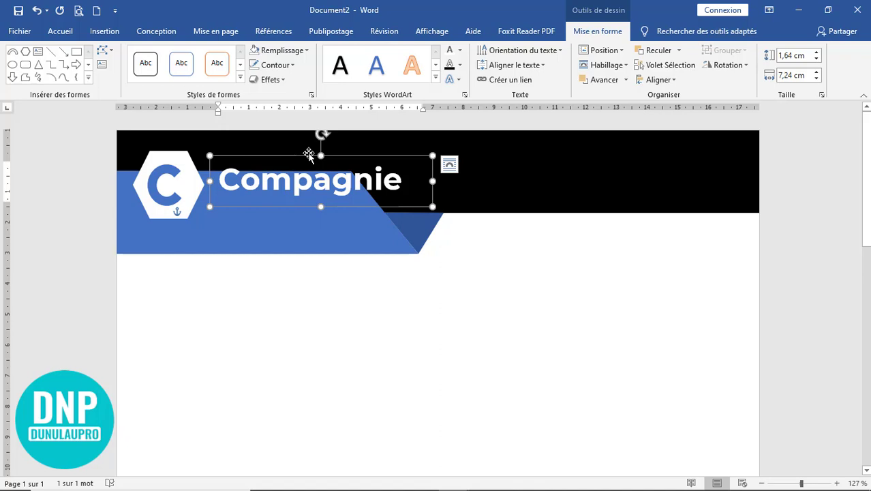
key(Left)
key(Left)
key(Left)
key(Left)
key(Left)
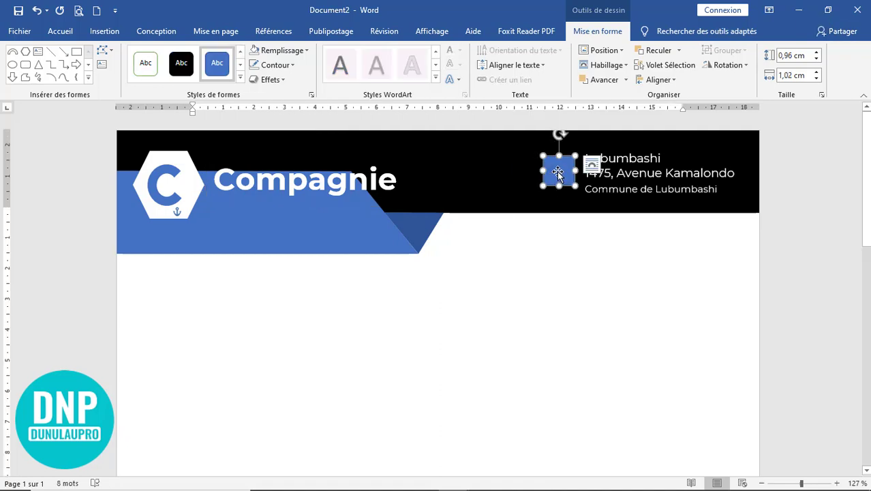
- Fill the small square beside the address with adresse-icon-png-Transparent-Images.png from Bureau, working offline
mouse_move(564, 170)
mouse_down()
mouse_move(553, 171)
mouse_move(563, 169)
mouse_up()
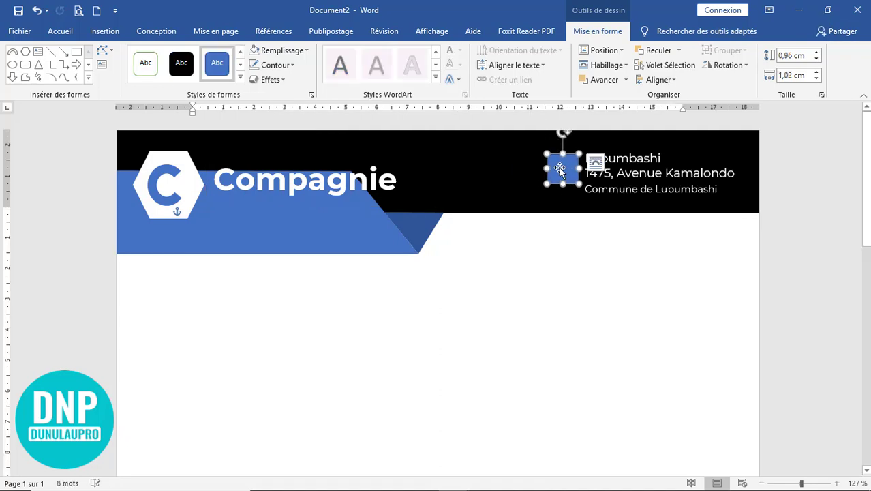
right_click(558, 165)
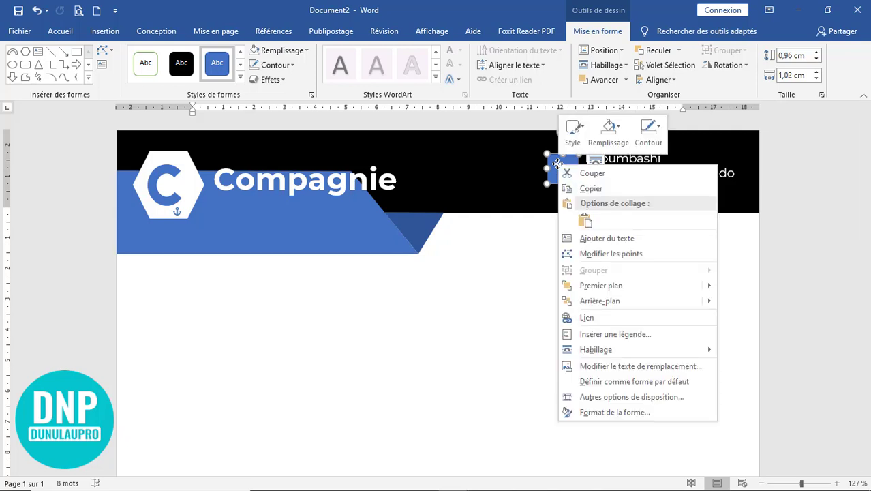
click(617, 140)
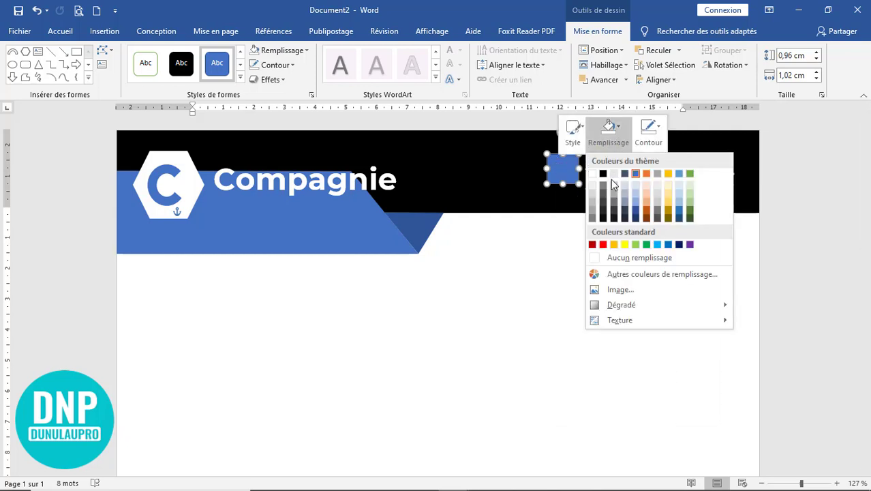
click(623, 290)
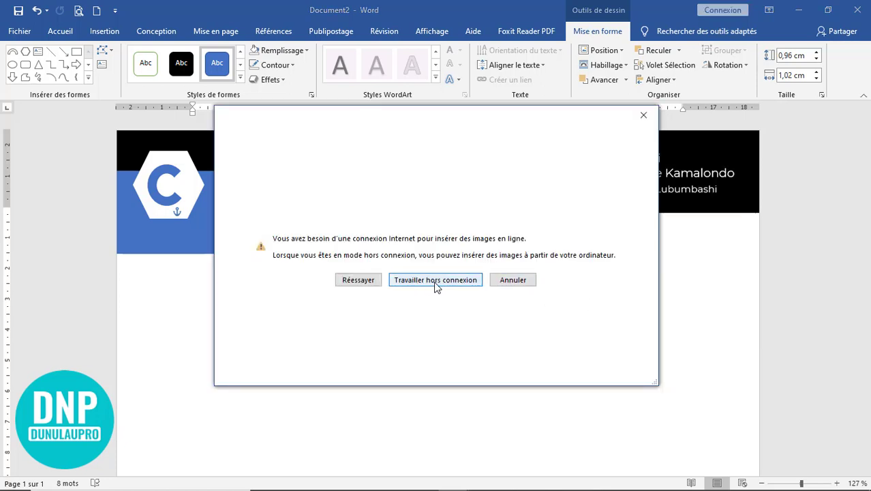
drag(444, 115, 450, 144)
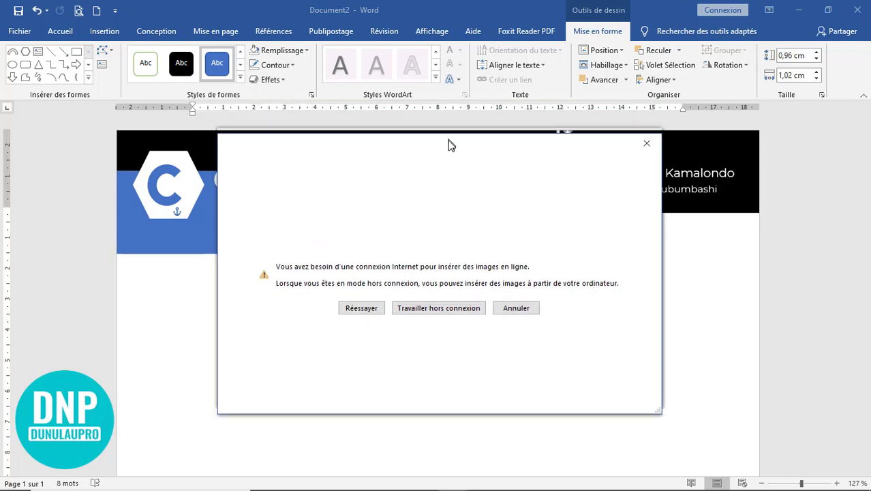
click(450, 312)
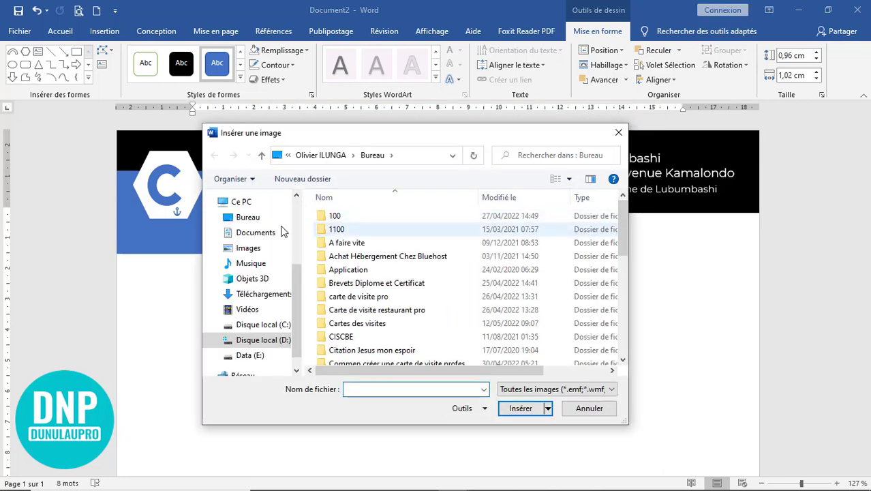
click(264, 218)
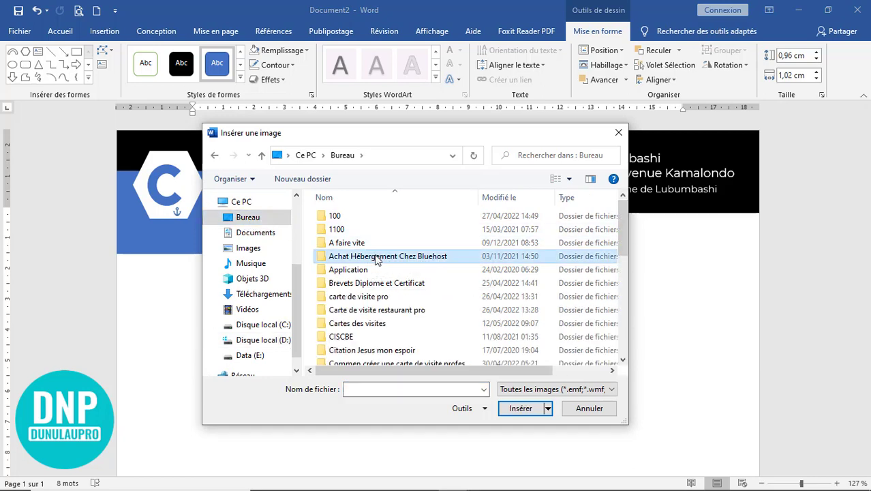
key(a)
key(a)
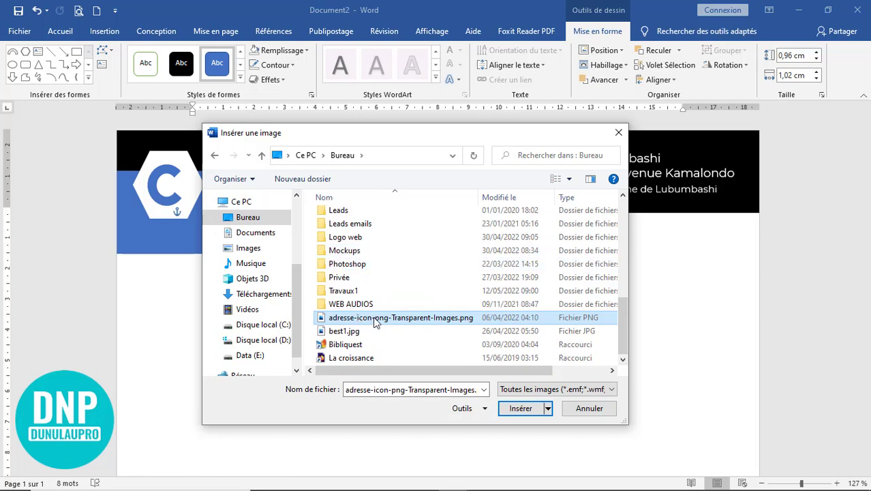
click(518, 408)
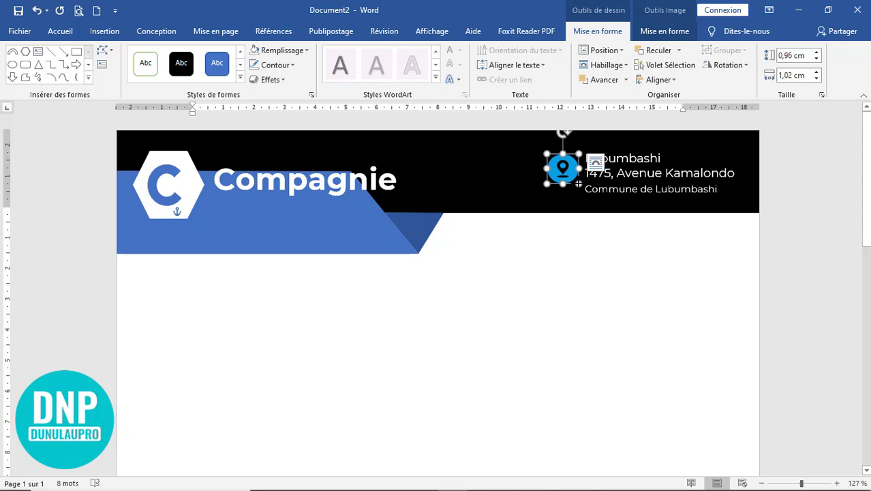
- Resize the blue location-pin icon to sit neatly beside the three-line address block
drag(578, 183, 577, 183)
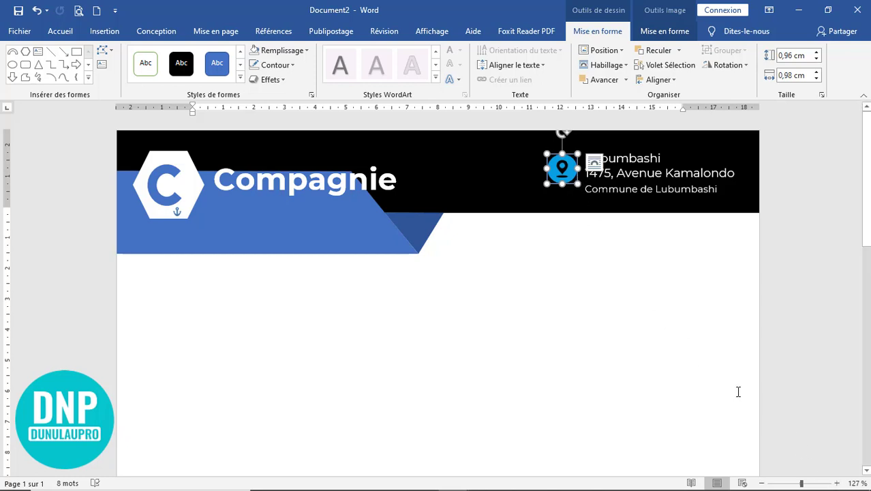
ctrl+scroll(733, 390, up, 6)
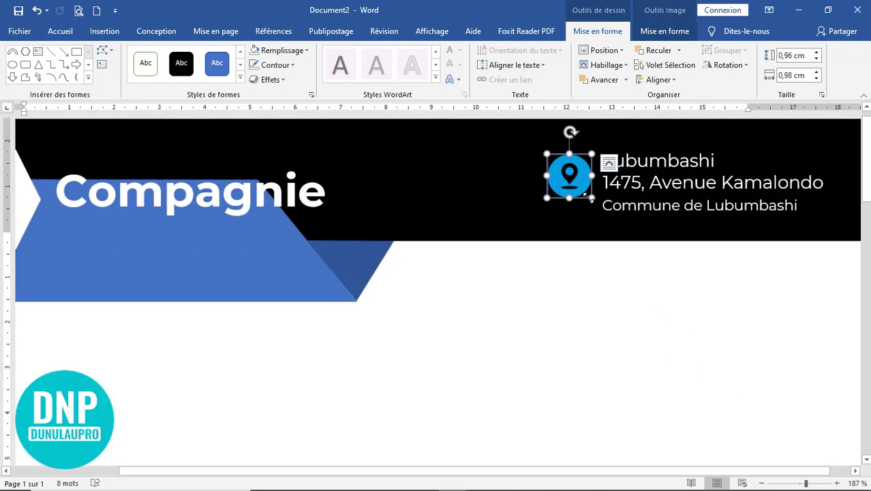
mouse_move(590, 198)
mouse_down()
mouse_move(580, 186)
mouse_move(598, 205)
mouse_up()
drag(546, 180, 540, 180)
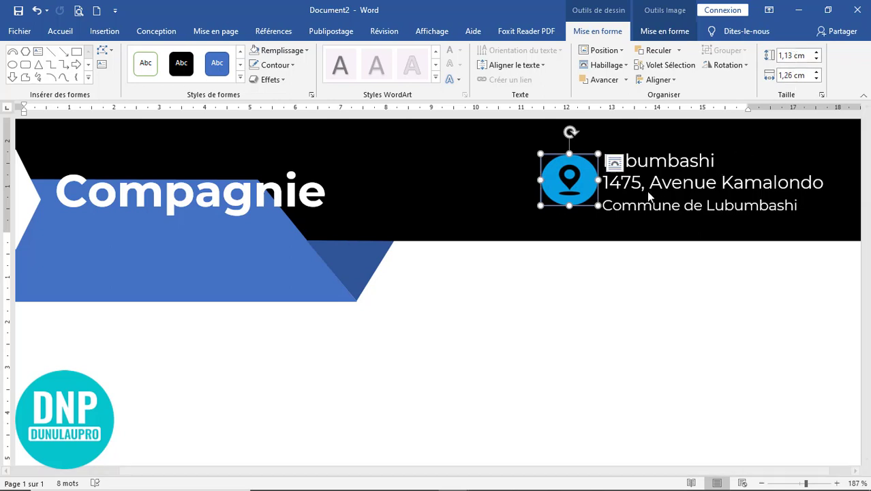
drag(597, 204, 591, 202)
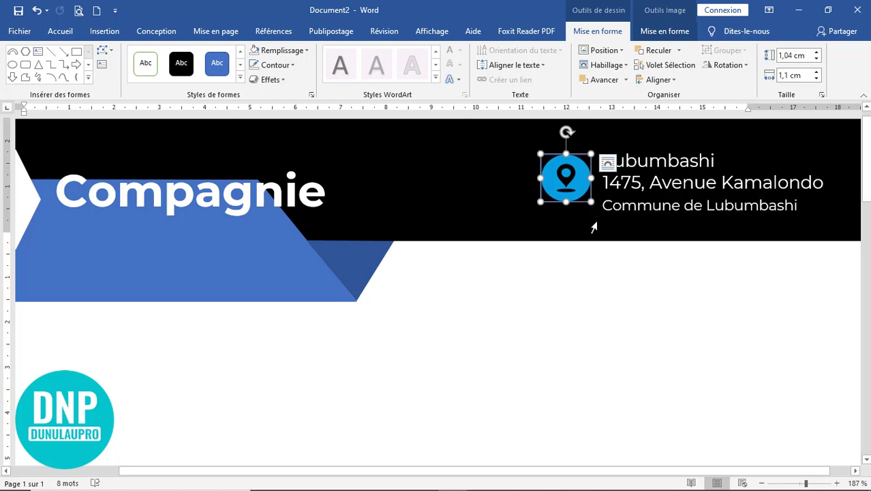
click(659, 205)
click(566, 176)
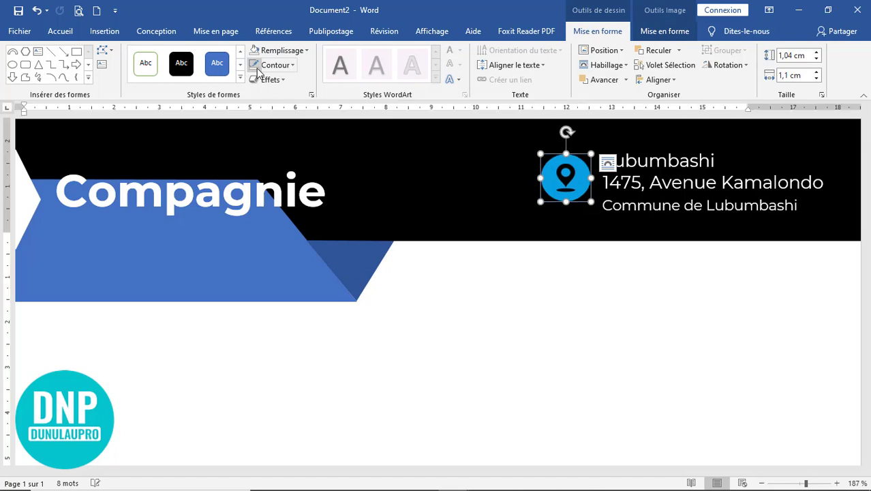
click(621, 327)
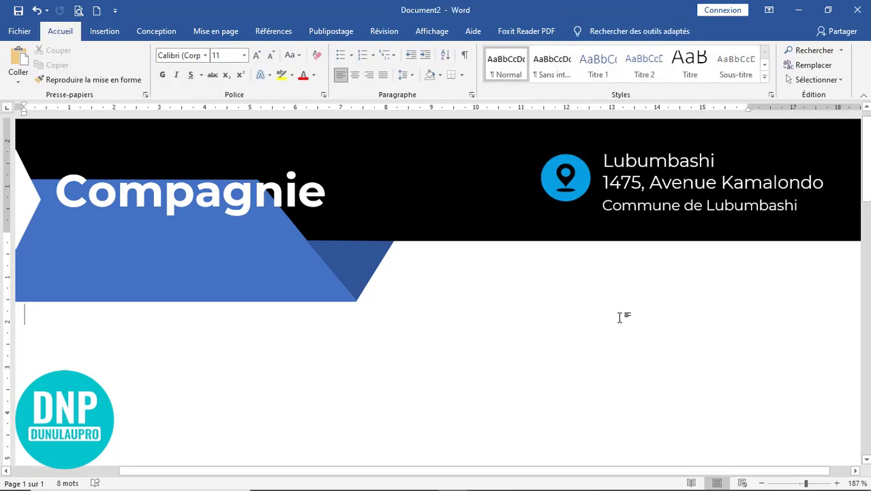
scroll(631, 414, down, 7)
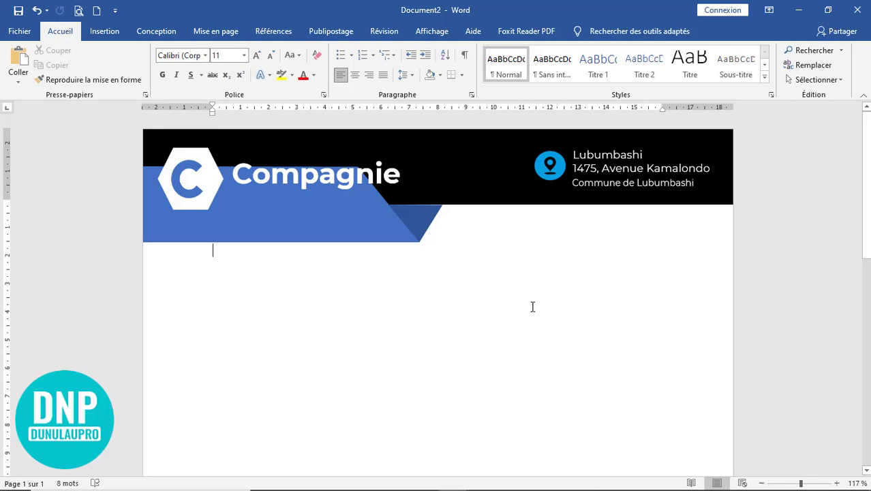
scroll(533, 307, down, 2)
scroll(533, 306, up, 2)
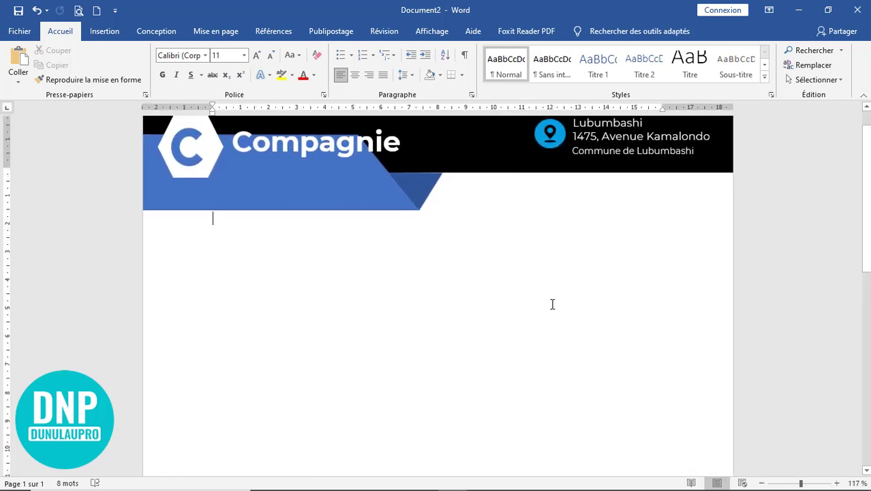
scroll(552, 304, up, 1)
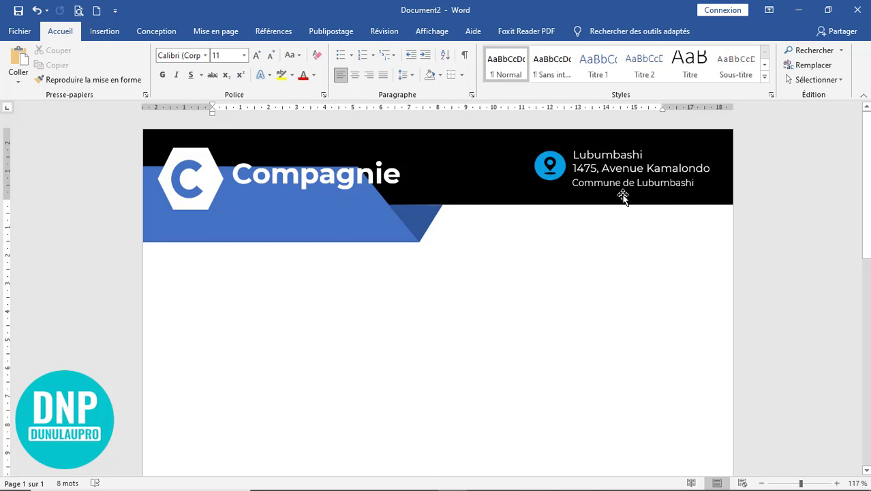
- Copy the address text box under Compagnie and replace its text with 'Votre slogan de l'entreprise ici'
click(630, 175)
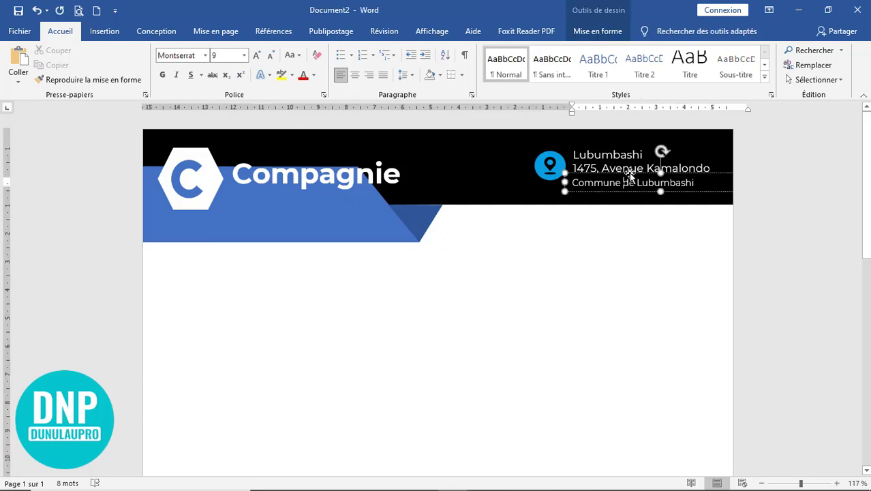
drag(627, 172, 311, 194)
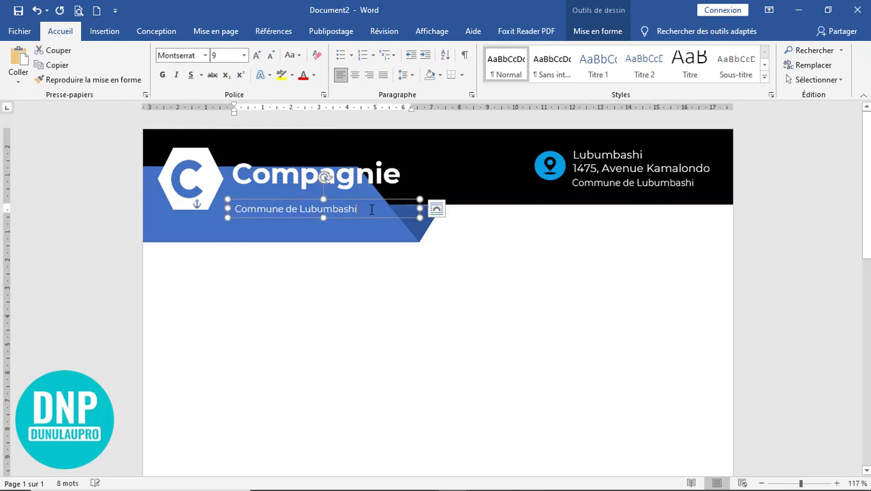
click(373, 209)
triple_click(300, 211)
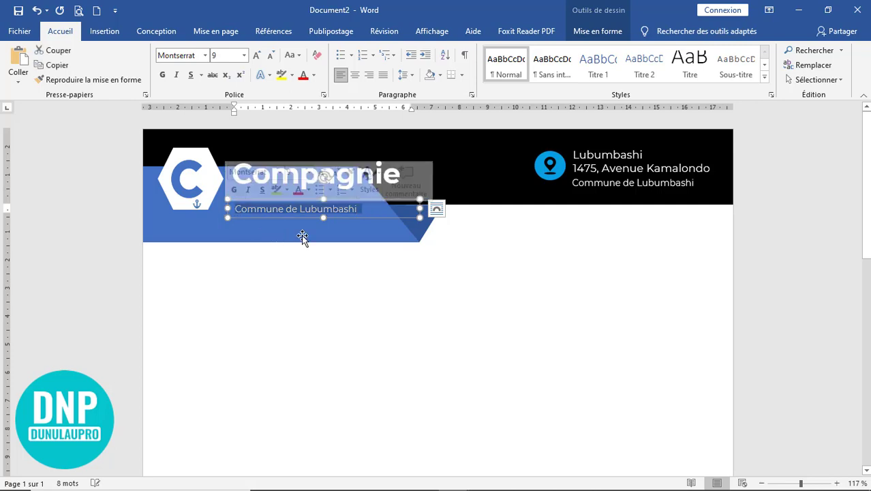
key(Delete)
text(Votre )
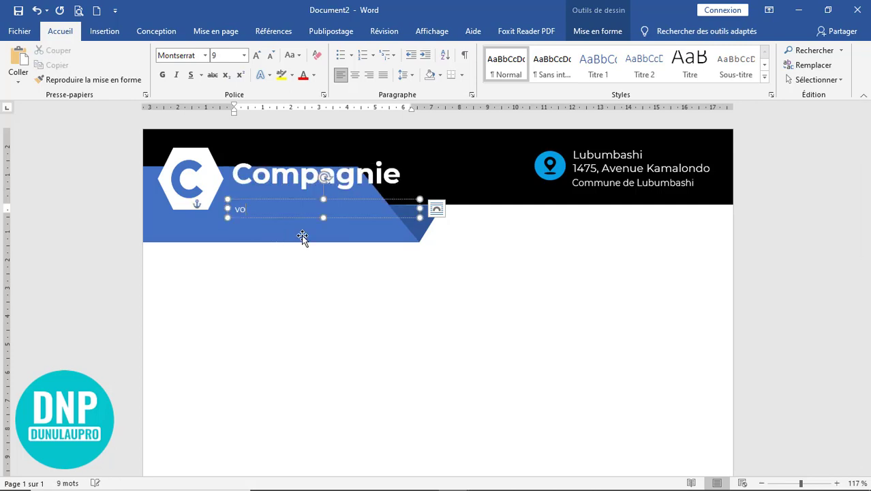
text(slogan de l'entreprise ici)
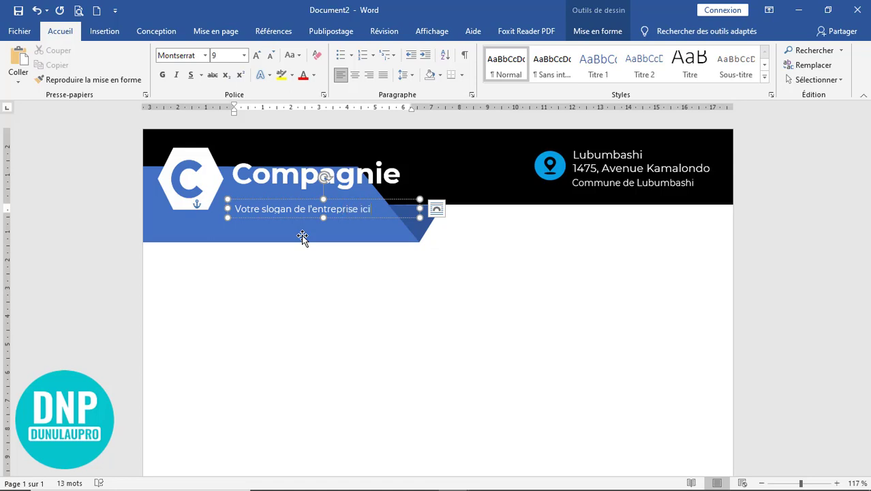
- Narrow and nudge the slogan box so it sits directly beneath Compagnie
drag(419, 208, 388, 214)
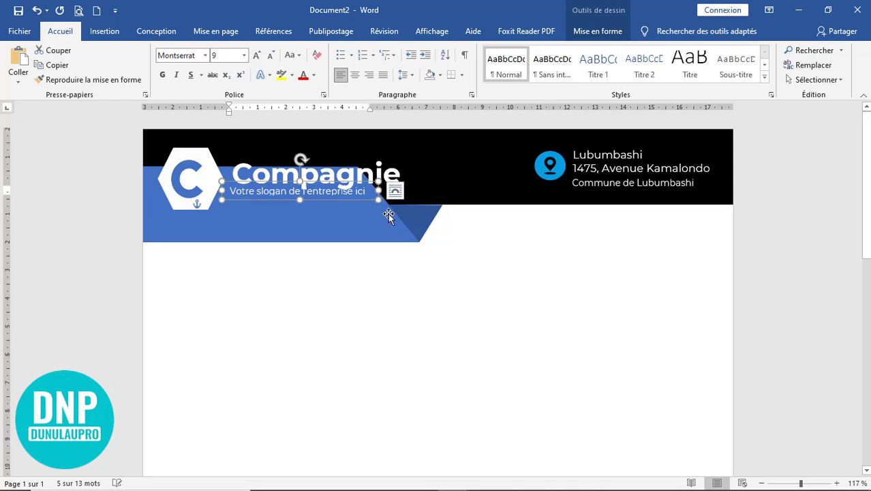
key(ctrl+Right)
key(ctrl+Right)
key(ctrl+Right)
key(ctrl+Right)
key(ctrl+Right)
key(ctrl+Right)
key(ctrl+Right)
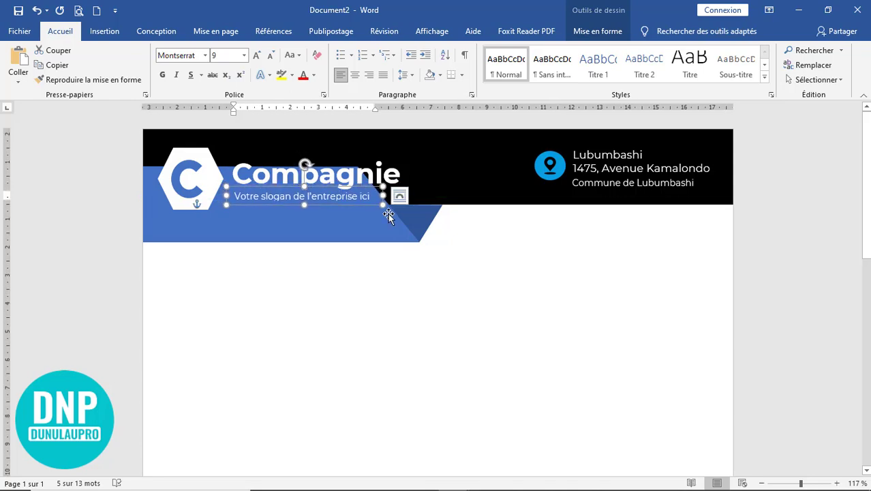
drag(304, 207, 304, 207)
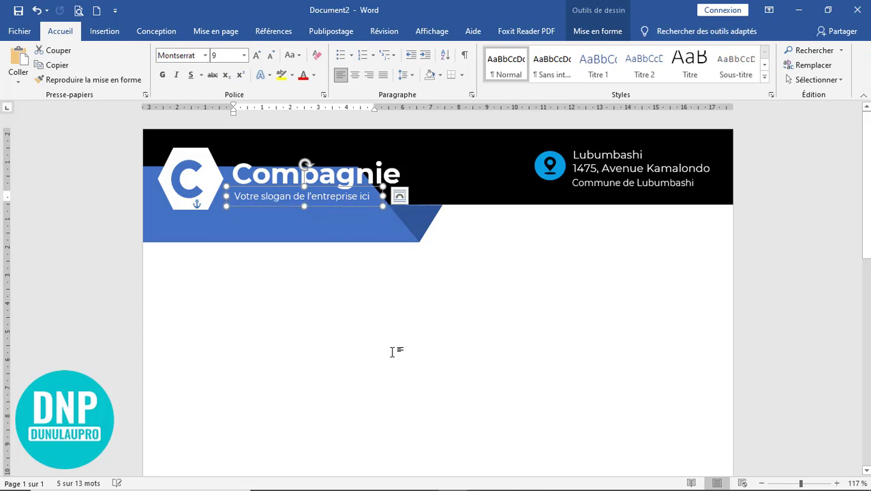
click(392, 352)
scroll(412, 345, up, 2)
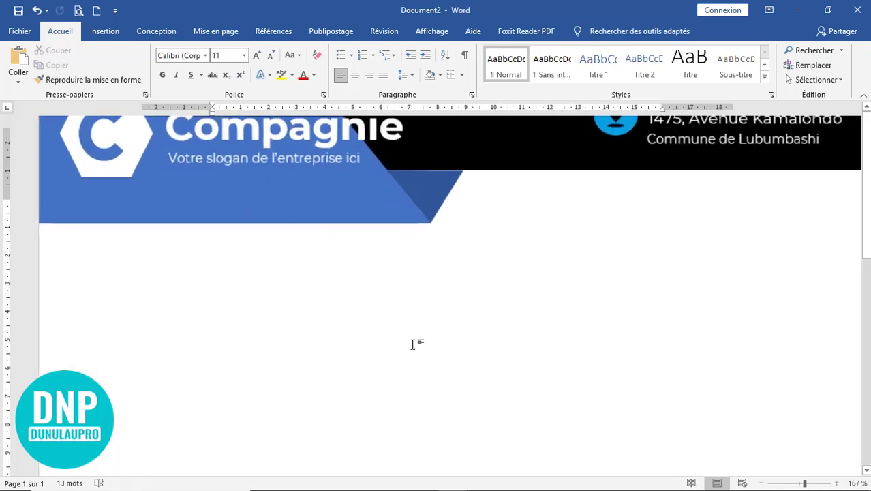
- Check the footer, then paste the date text box onto the page below the sender block
scroll(413, 344, down, 4)
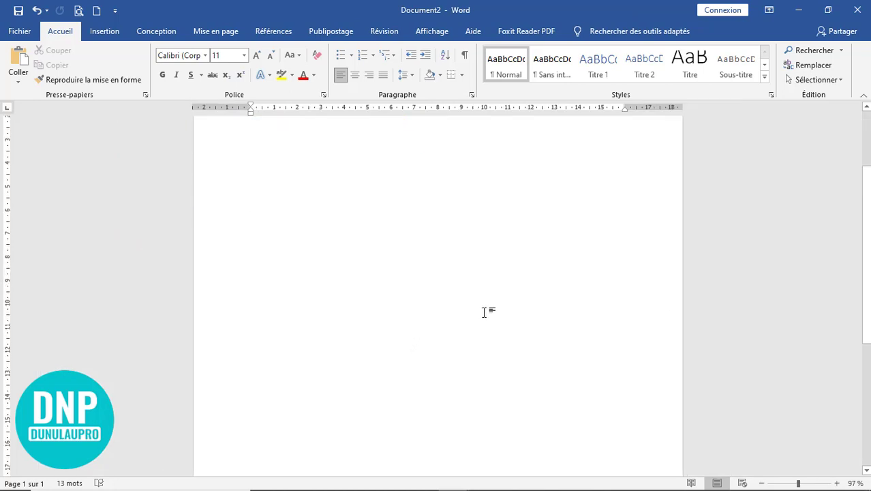
scroll(486, 313, down, 8)
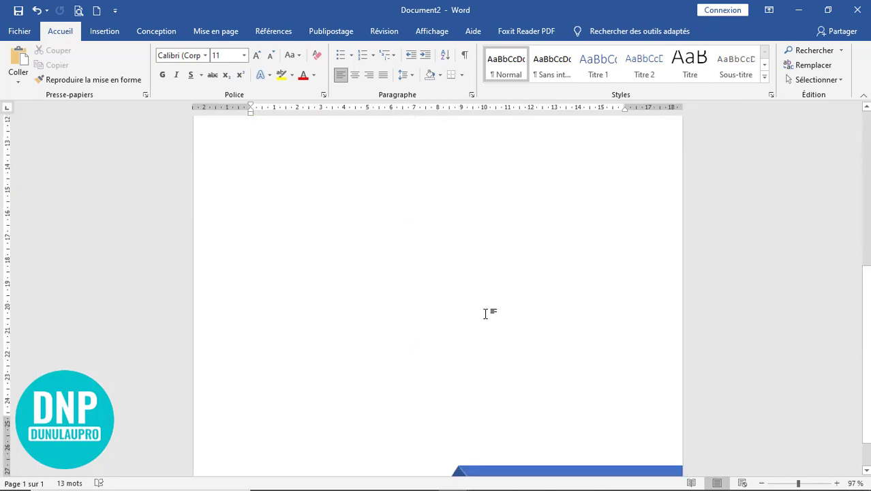
scroll(486, 313, up, 8)
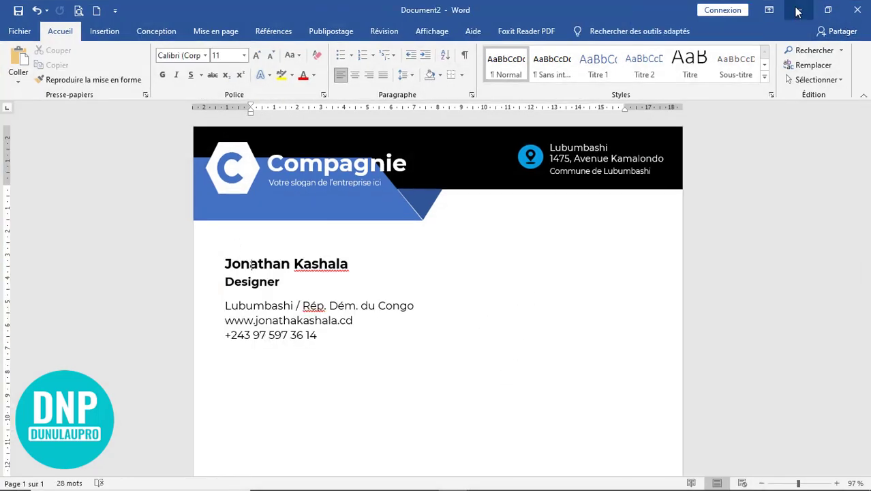
key(ctrl+v)
- Place the 'Lubumbashi, le 10 octobre 2025' date box at the right margin, level with the phone line
drag(380, 394, 614, 326)
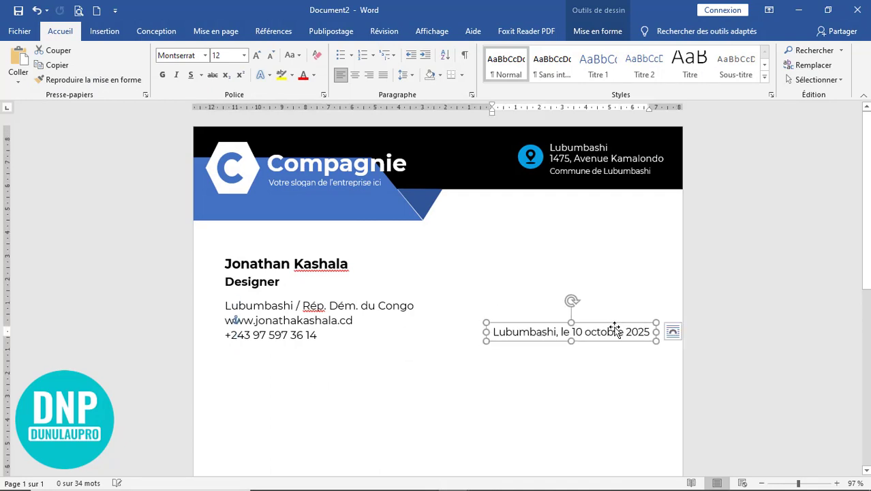
key(Down)
key(Down)
key(Down)
key(Down)
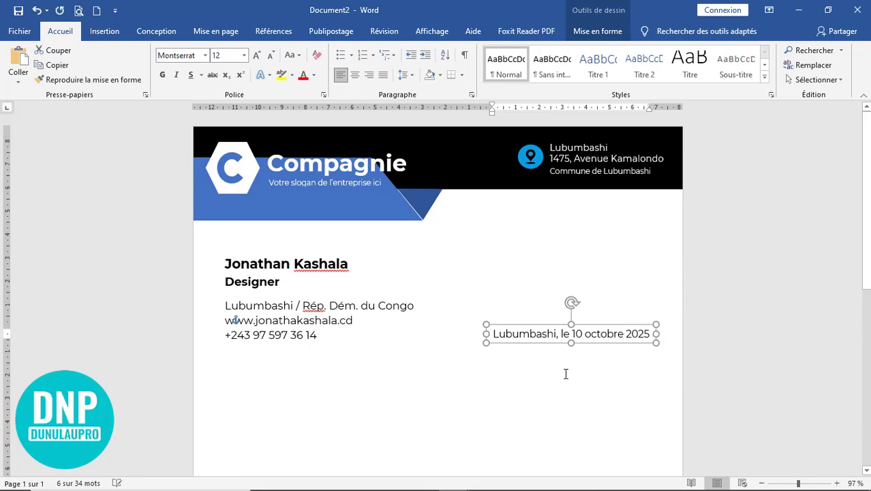
key(Up)
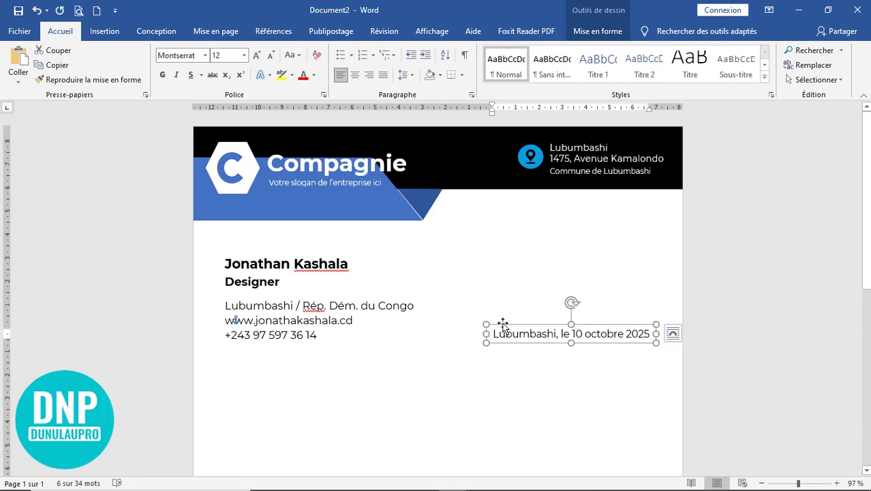
drag(500, 325, 316, 332)
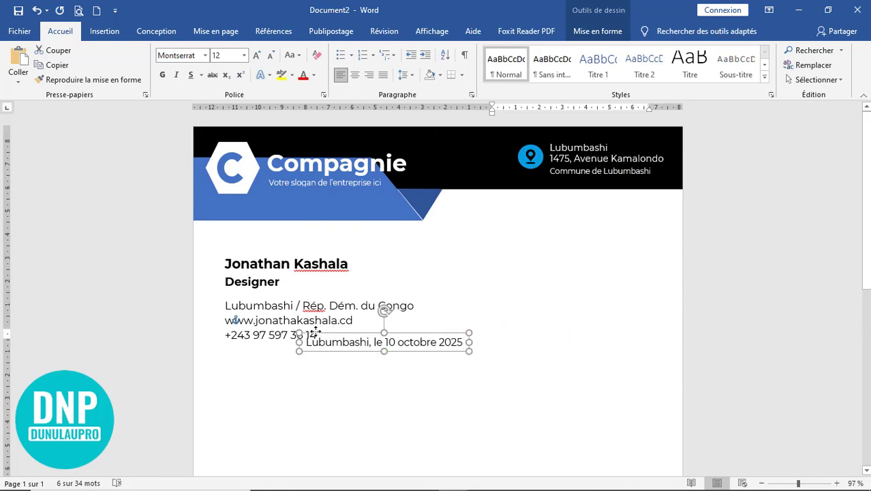
key(Up)
key(Up)
key(Up)
key(Up)
key(Up)
key(Up)
key(Up)
key(Up)
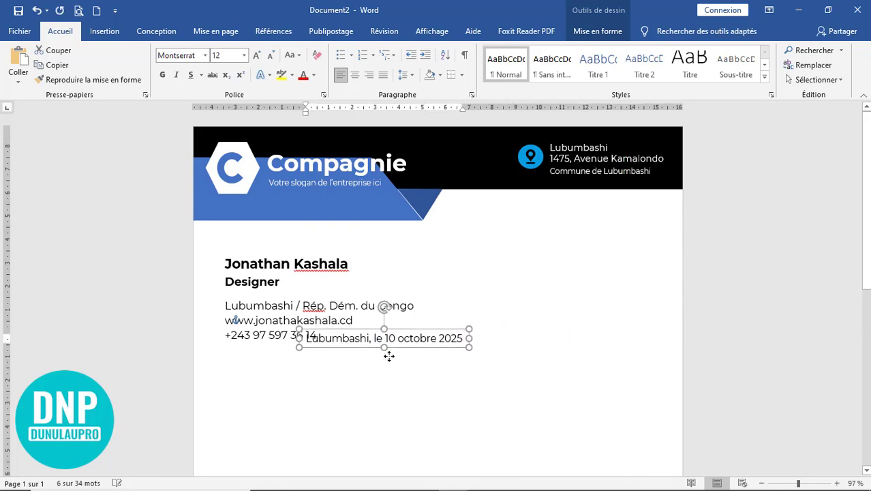
key(Up)
key(Up)
key(Up)
key(Up)
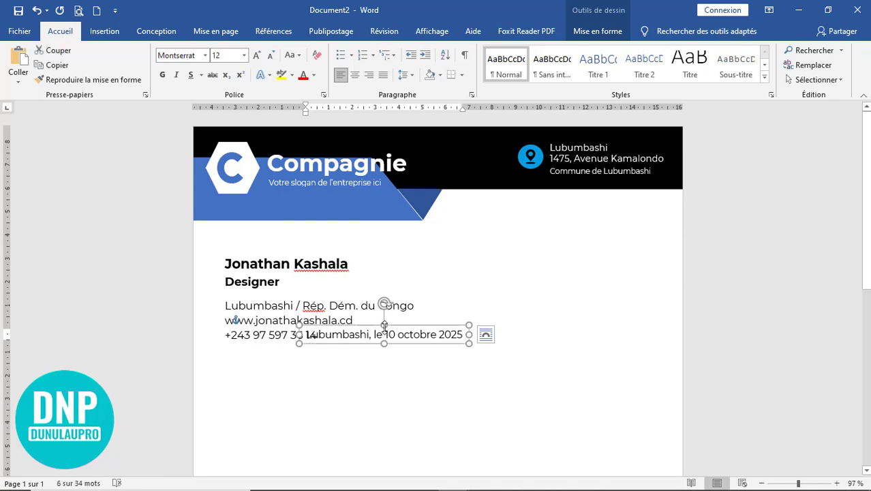
key(Right)
key(Right)
key(Right)
key(Right)
key(Right)
key(Right)
key(Right)
key(Right)
key(Right)
key(Right)
key(Right)
key(Right)
key(Right)
key(Right)
key(Right)
key(Right)
key(Right)
key(Right)
key(Right)
key(Right)
key(Right)
key(Right)
key(Right)
key(Right)
key(Right)
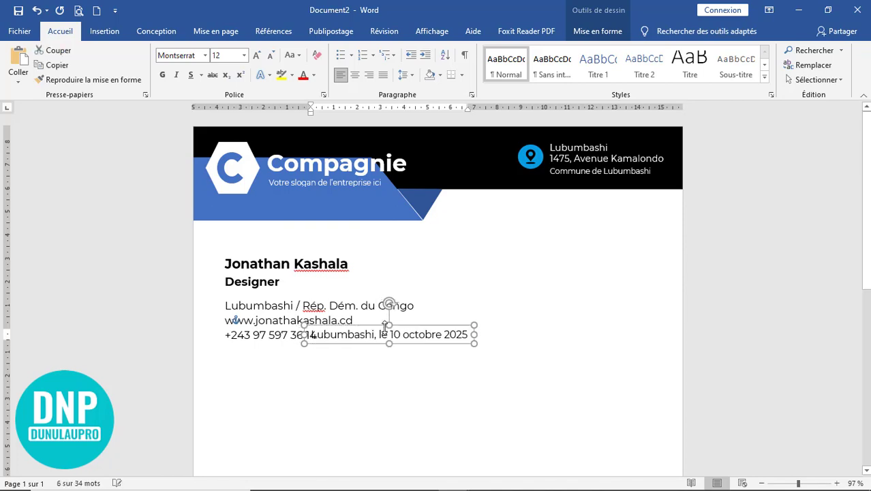
key(Right)
key(Right)
key(Right)
key(Right)
key(Right)
key(Right)
key(Right)
key(Right)
key(Right)
key(Right)
key(Right)
key(Right)
key(Right)
key(Right)
key(Right)
key(Right)
key(Right)
key(Right)
key(Right)
key(Right)
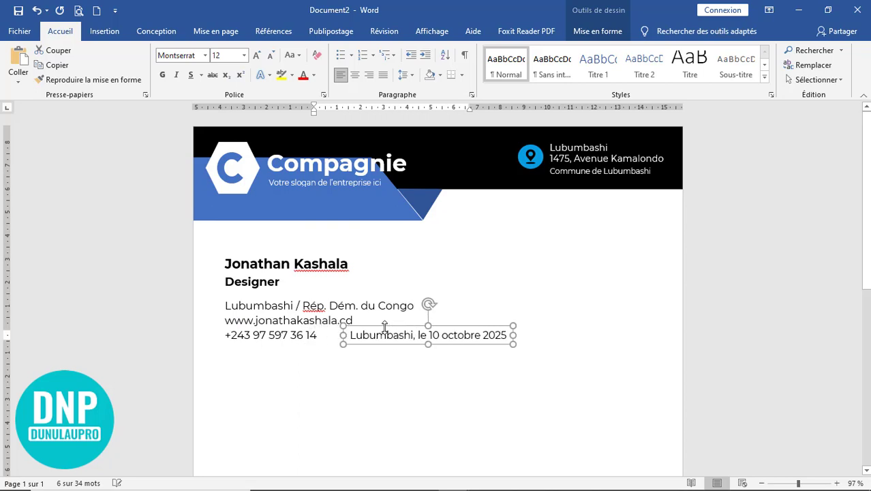
key(Right)
key(Right)
key(Right)
key(Right)
key(Right)
key(Right)
key(Right)
key(Right)
key(Right)
key(Right)
key(Right)
key(Right)
key(Right)
key(Right)
key(Right)
key(Right)
key(Right)
key(Right)
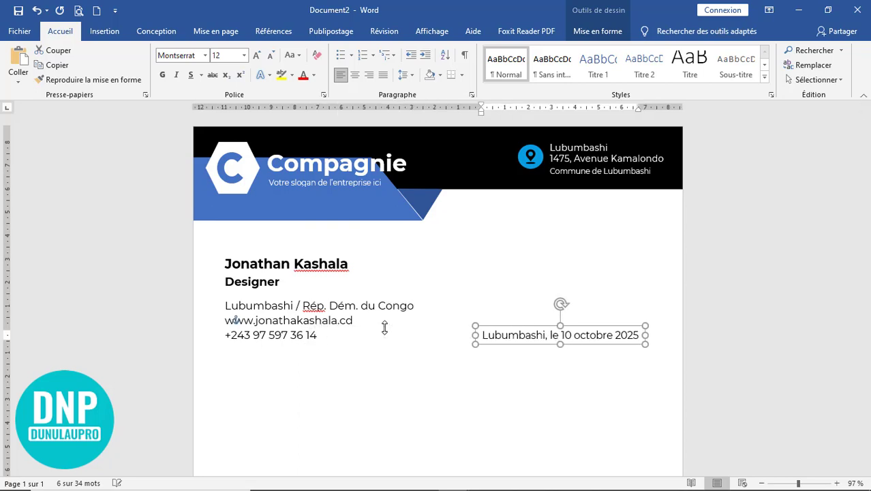
key(Right)
key(Right)
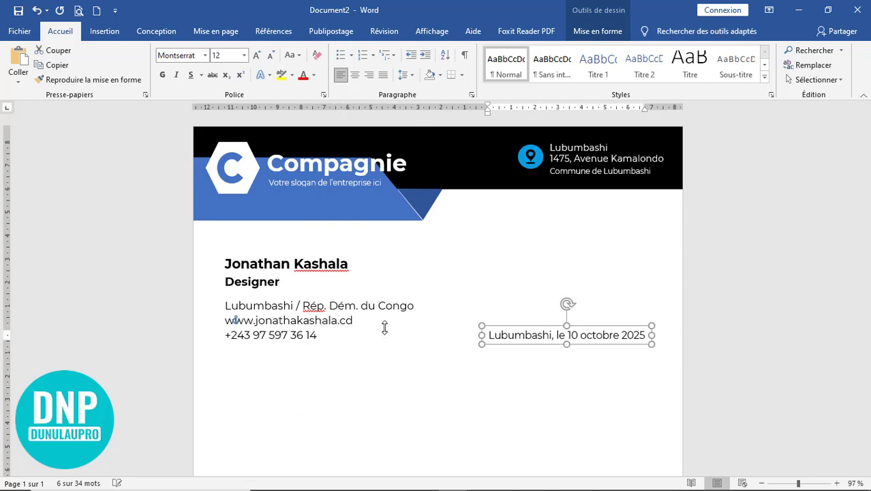
click(434, 376)
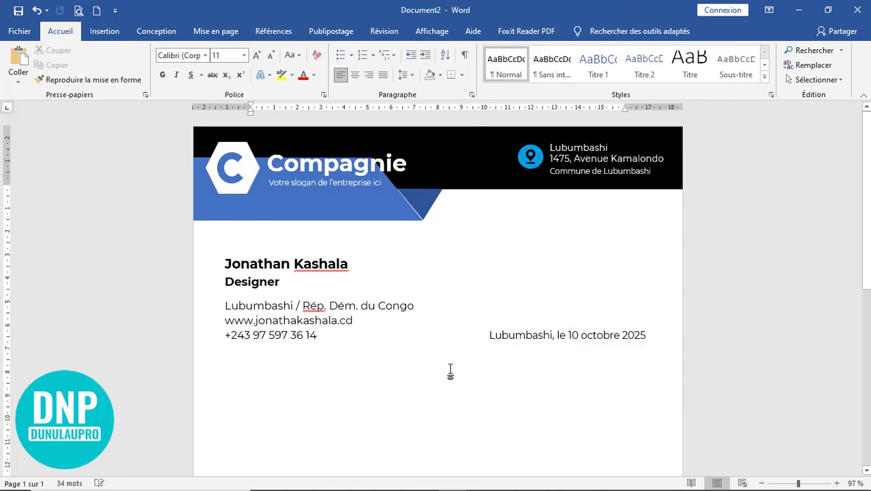
scroll(497, 359, down, 3)
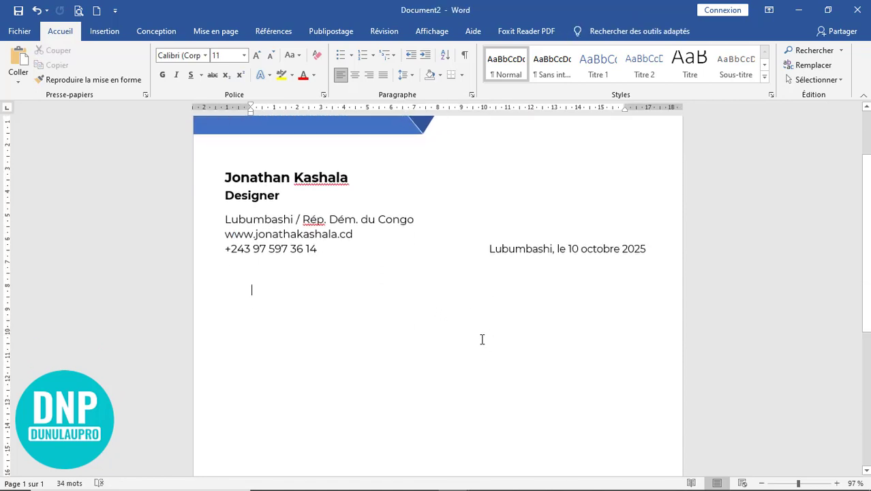
- Paste the script-and-bold signature block titled 'Manager' below the Lorem ipsum body, then view one whole page
scroll(481, 338, up, 3)
scroll(481, 339, down, 2)
key(ctrl+v)
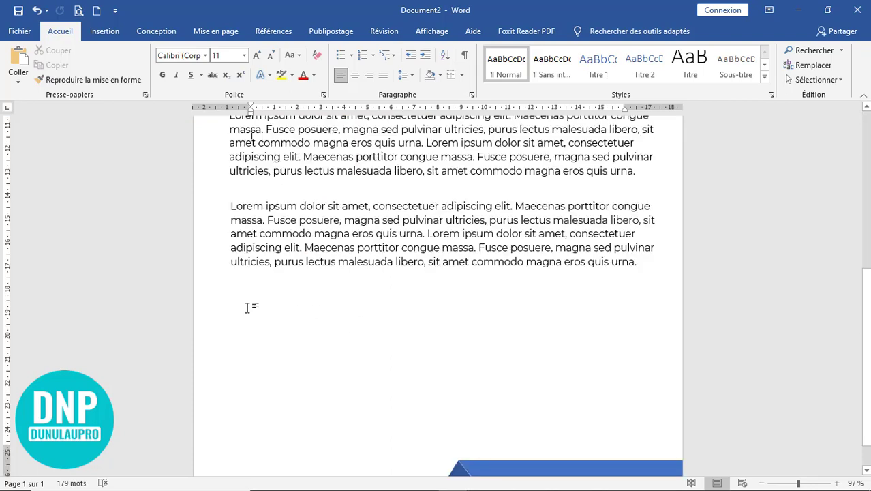
click(429, 31)
click(390, 50)
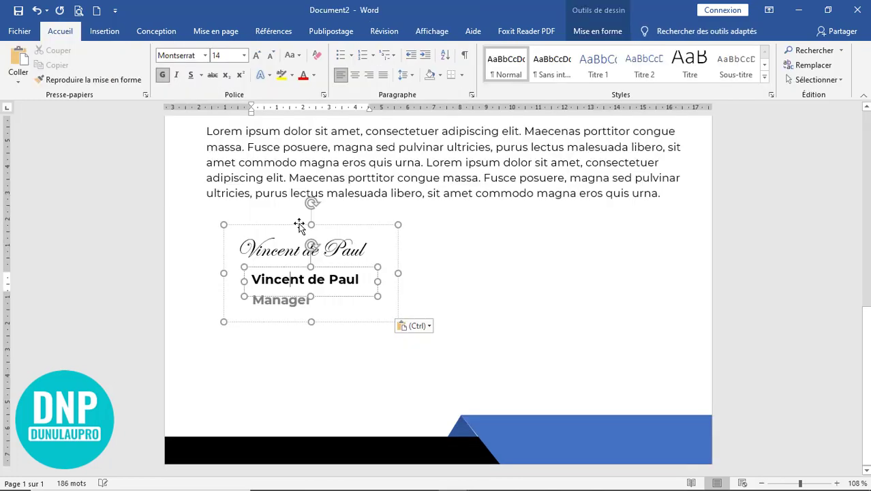
- Shift the signature block slightly left to line up under the last body paragraph
drag(279, 225, 262, 220)
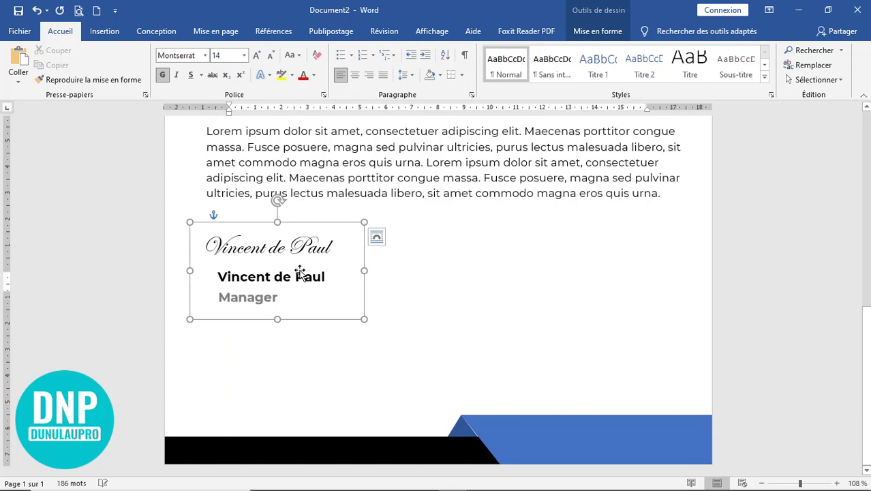
click(395, 325)
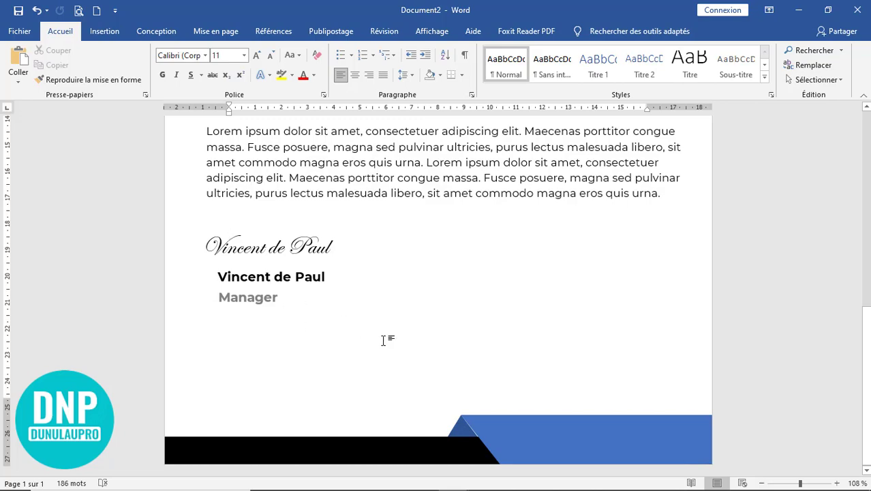
scroll(383, 340, up, 4)
scroll(383, 340, down, 4)
scroll(385, 341, up, 1)
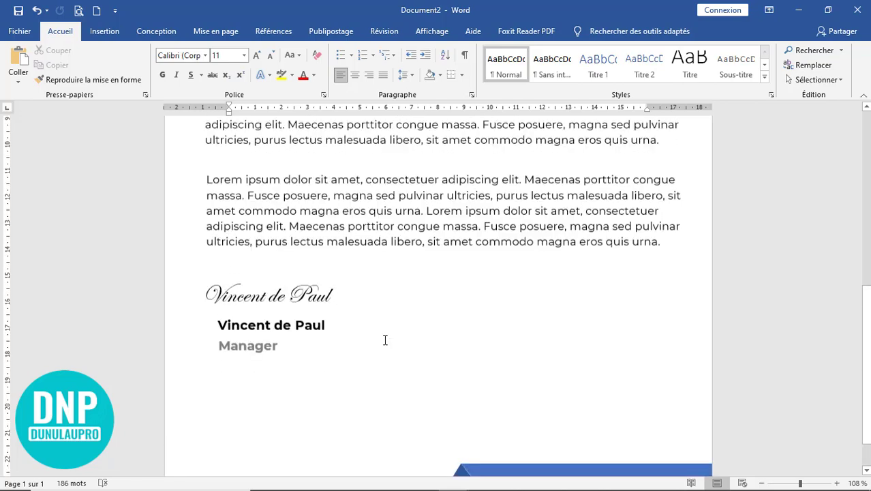
scroll(385, 341, up, 7)
scroll(385, 340, down, 5)
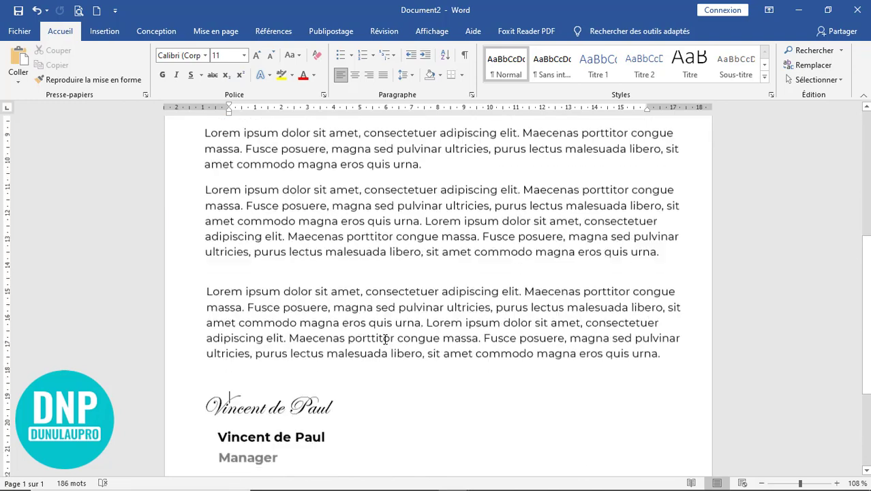
scroll(385, 340, down, 3)
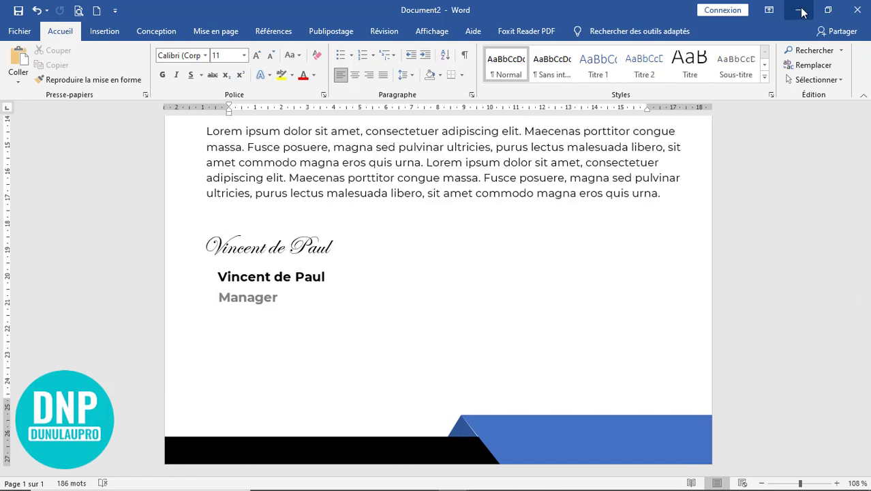
- Paste the round phone and envelope icons side by side below the Manager title, then nudge them into place
key(ctrl+v)
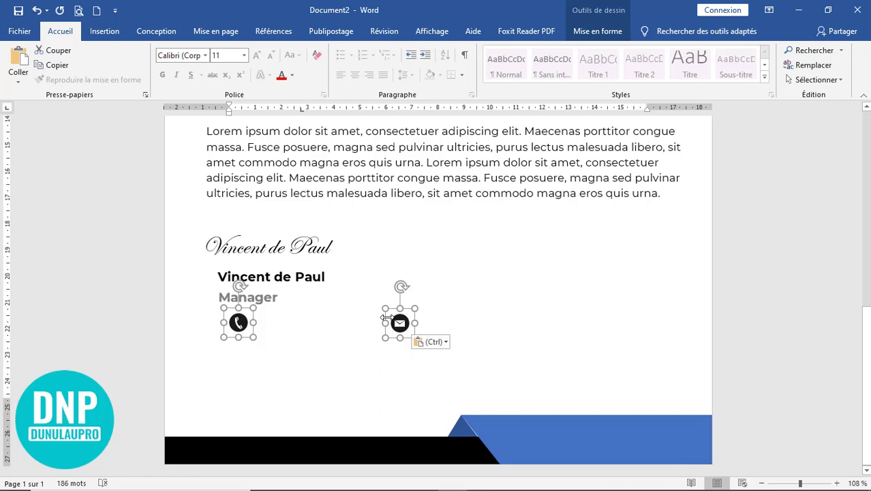
key(Down)
key(Down)
key(Down)
key(Down)
key(Down)
key(Down)
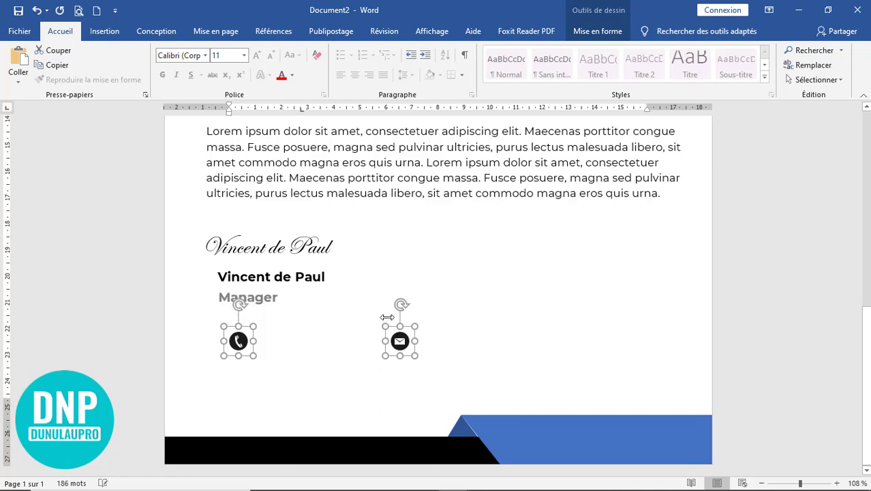
key(Down)
key(Down)
key(Down)
key(Down)
key(Down)
key(Down)
key(Down)
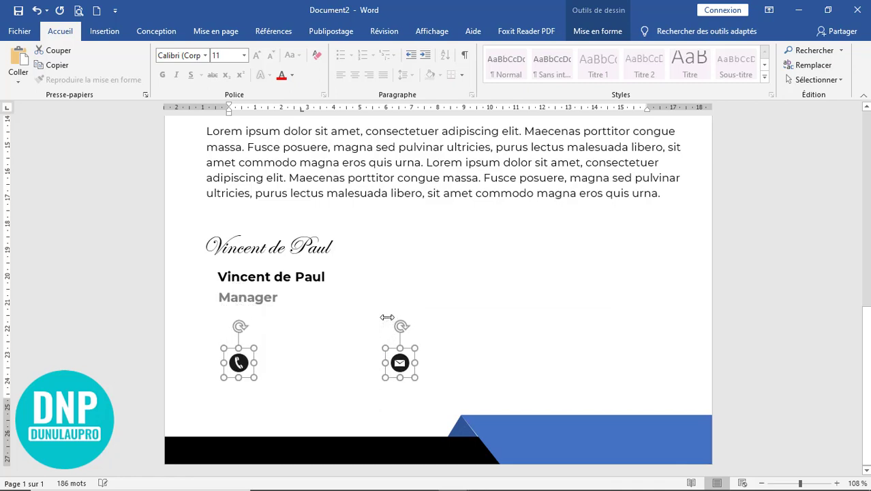
key(Down)
key(Down)
key(Down)
key(Down)
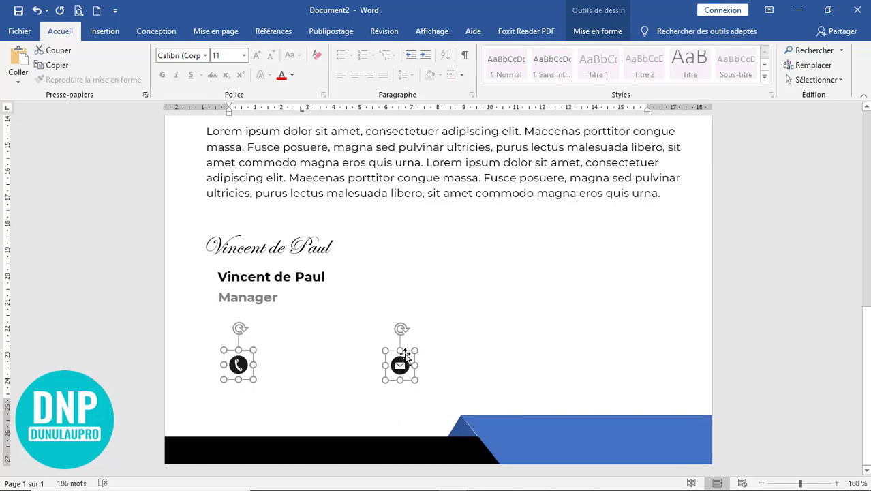
drag(405, 355, 386, 358)
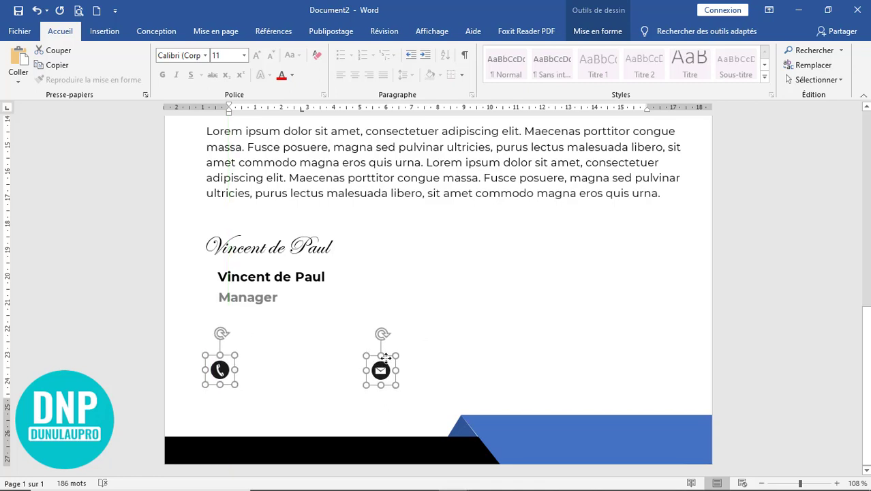
key(Left)
key(Left)
key(Left)
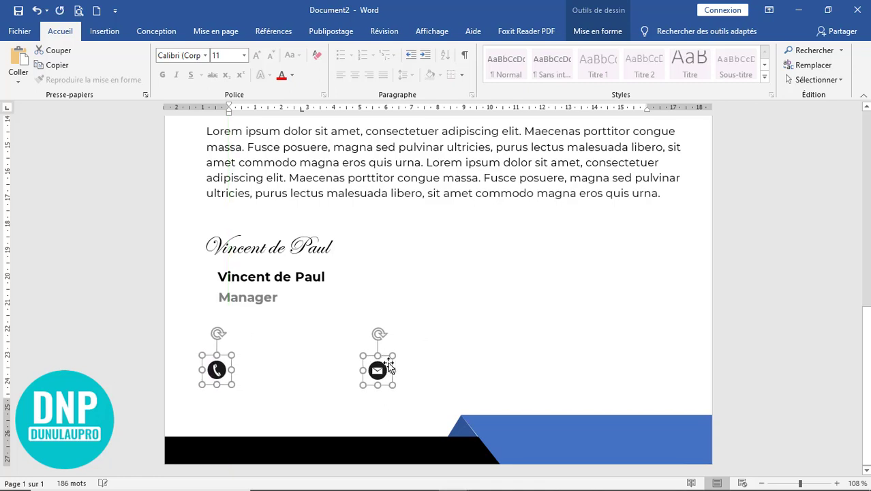
key(Right)
key(Right)
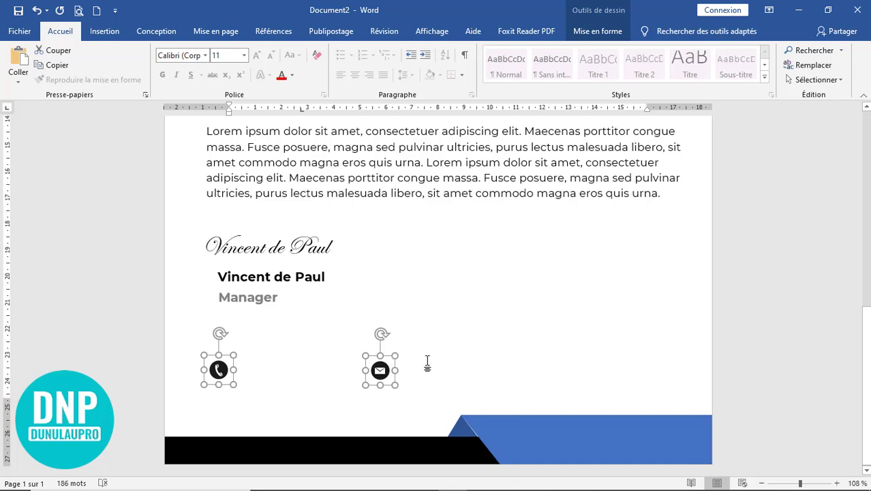
click(426, 360)
click(219, 372)
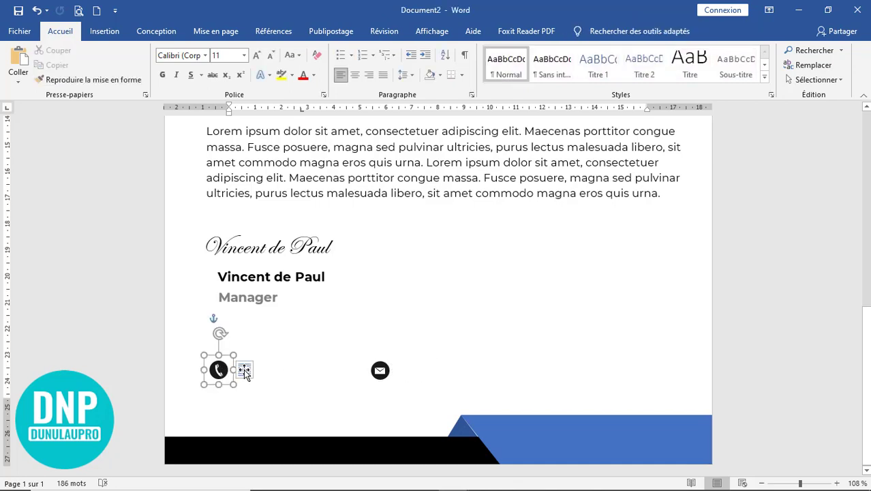
click(94, 33)
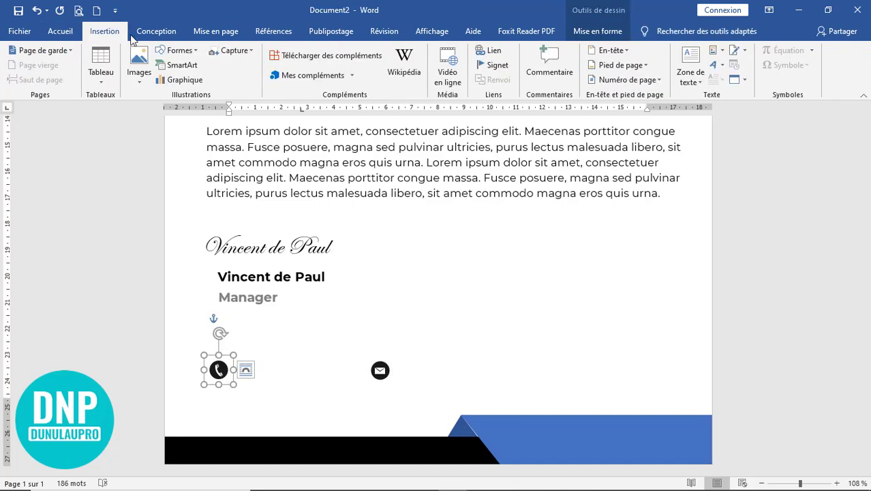
- Add a text box holding the phone number beside the phone icon and align it with the icon
click(173, 51)
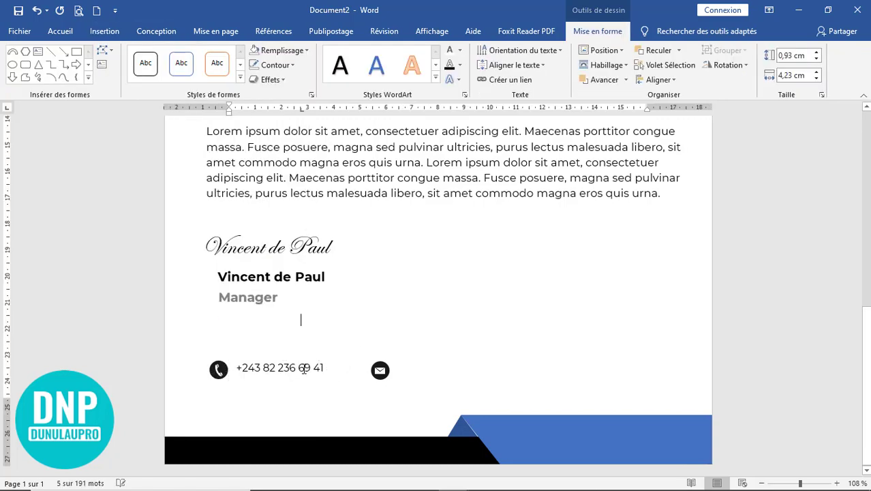
click(307, 365)
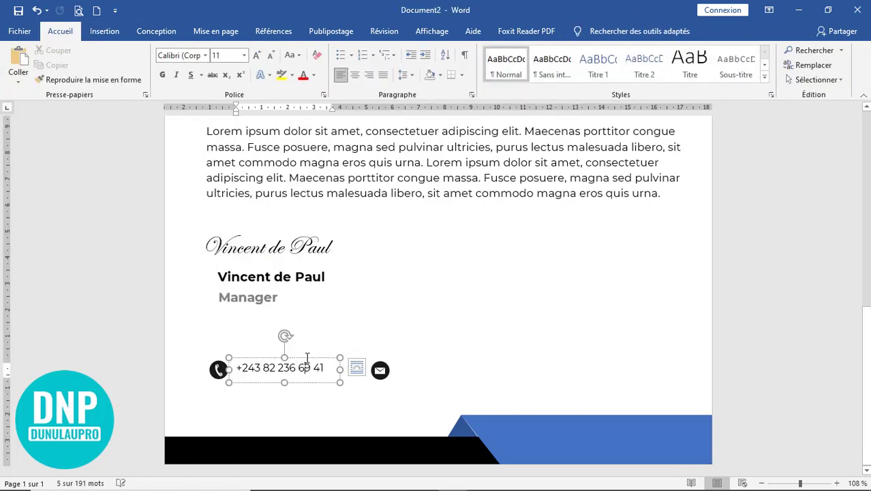
click(307, 357)
key(Down)
key(Down)
key(Down)
key(Down)
key(Down)
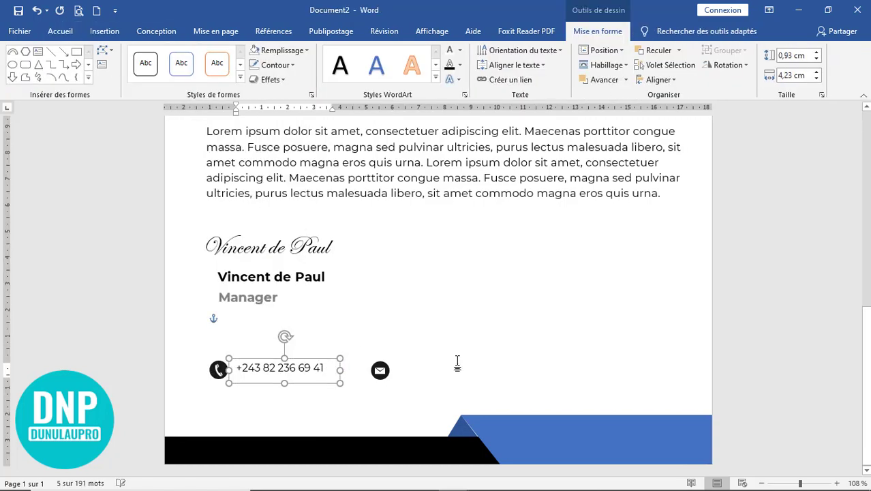
key(Left)
key(Left)
key(Left)
key(Left)
key(Left)
key(Left)
key(Left)
key(Left)
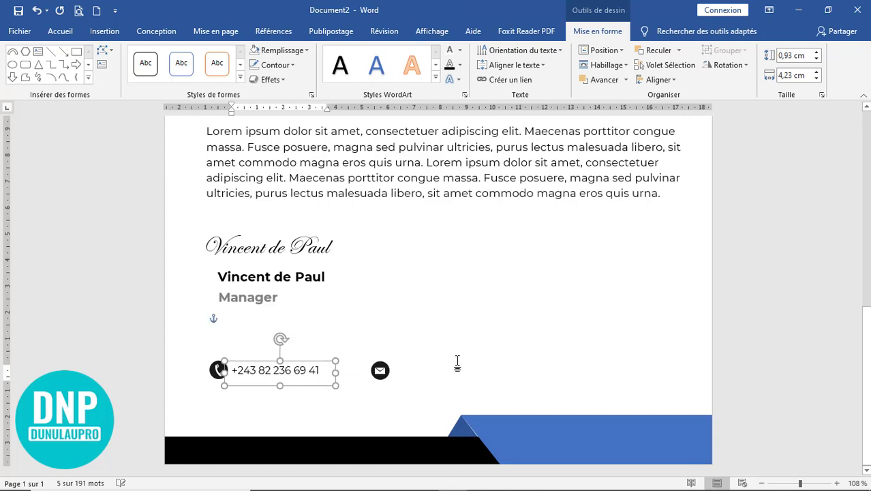
key(Down)
key(Down)
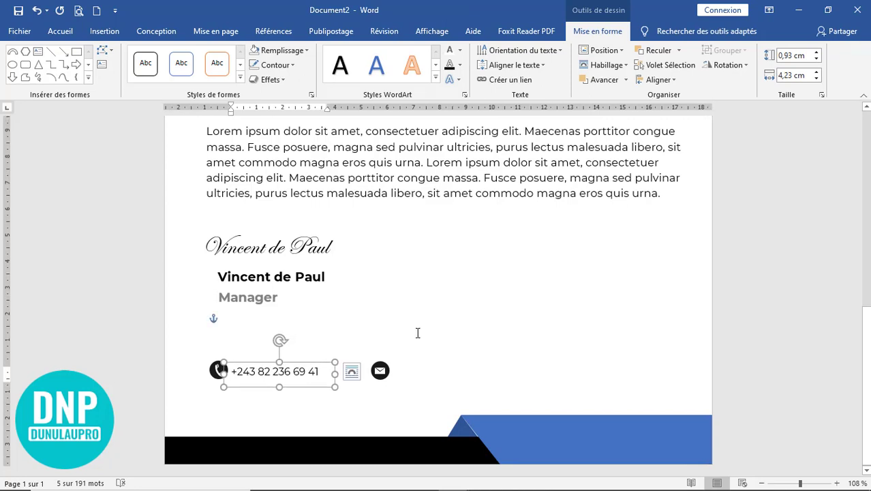
- Copy the phone-number text box next to the envelope icon
click(375, 369)
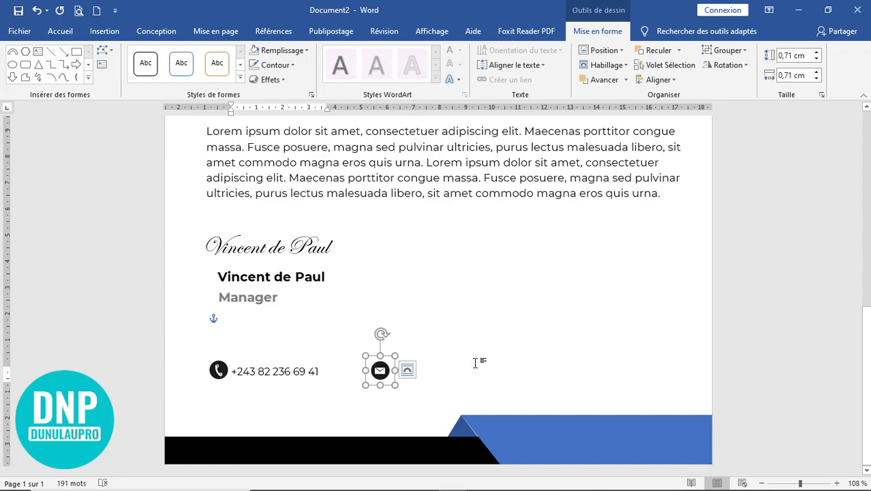
click(315, 364)
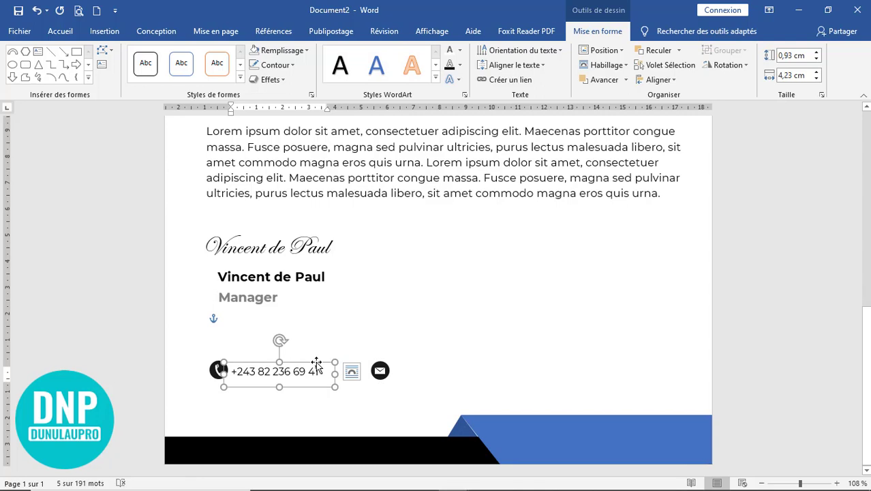
drag(316, 364, 436, 358)
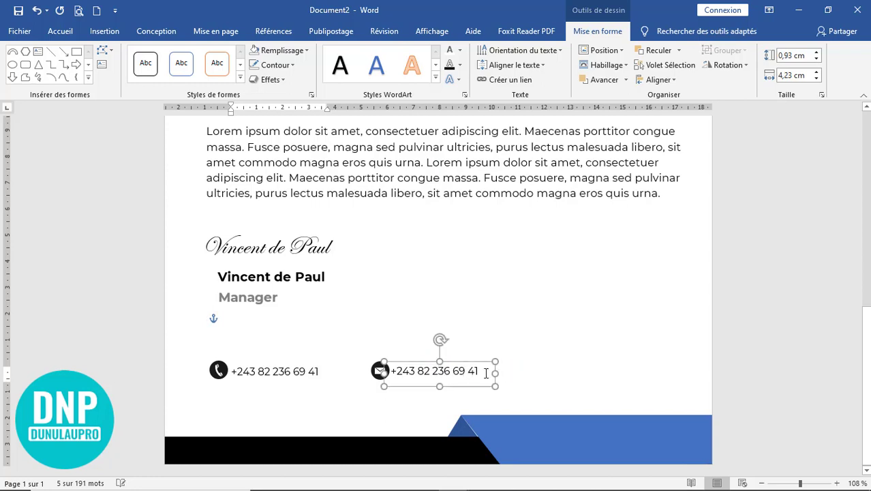
- Widen the copied box, enter the company e-mail address, and move the e-mail group right
drag(495, 373, 579, 372)
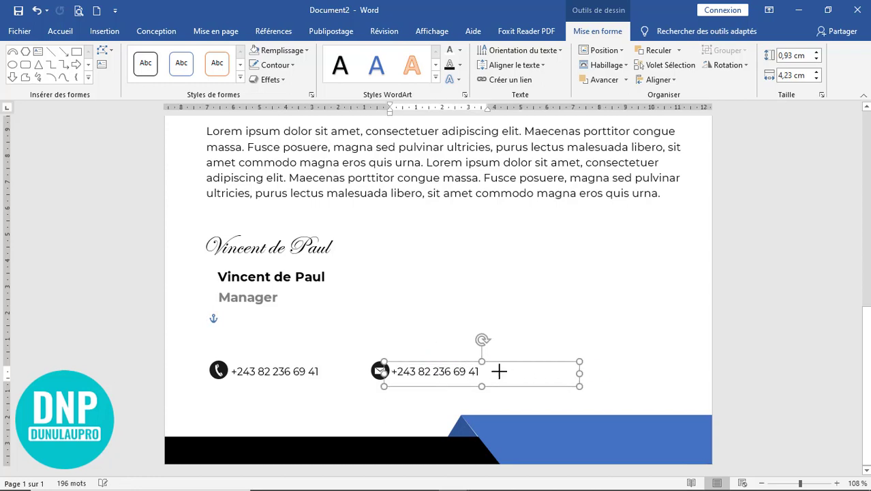
text(votreemaildelentreprise@gmail.com)
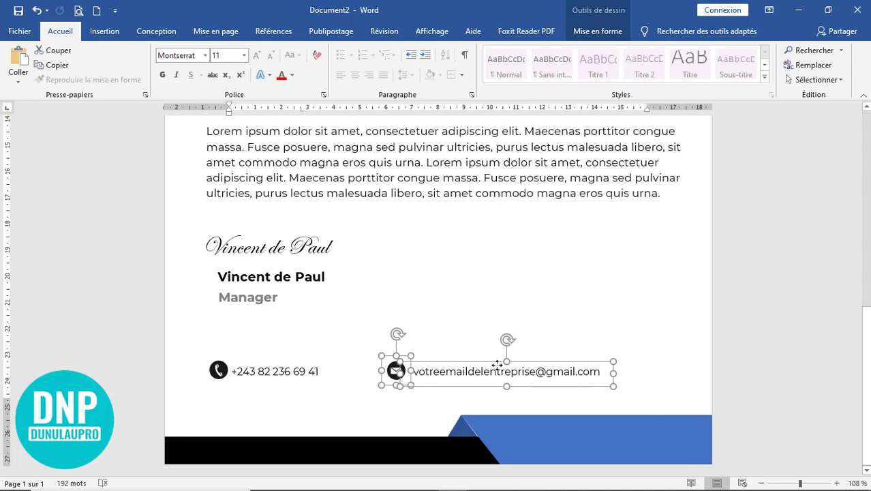
drag(500, 358, 525, 366)
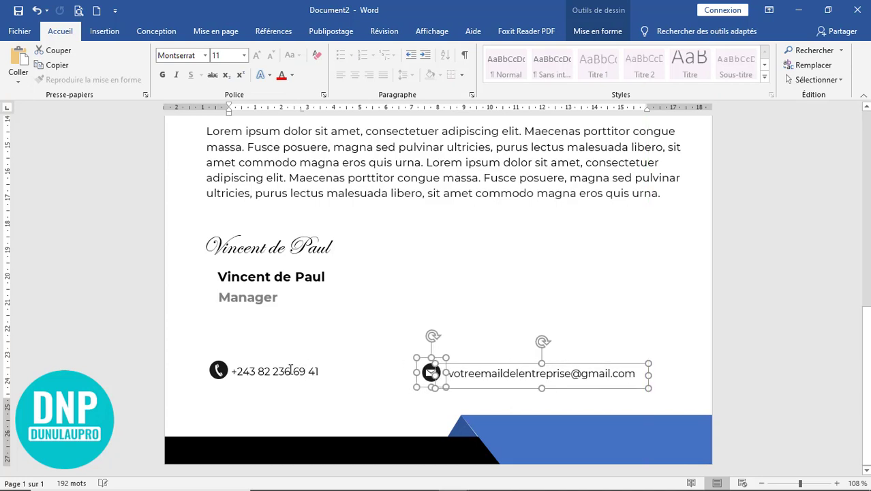
click(646, 338)
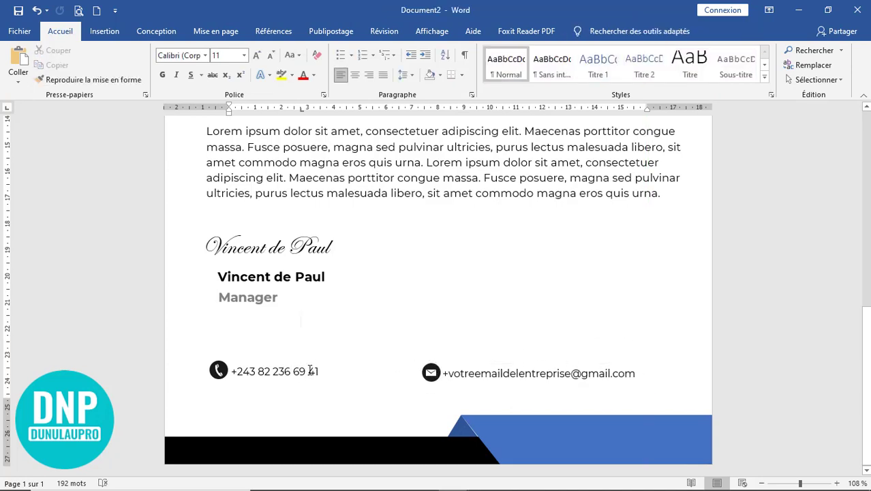
- Check the phone-number and e-mail text boxes and icons are aligned level
click(289, 370)
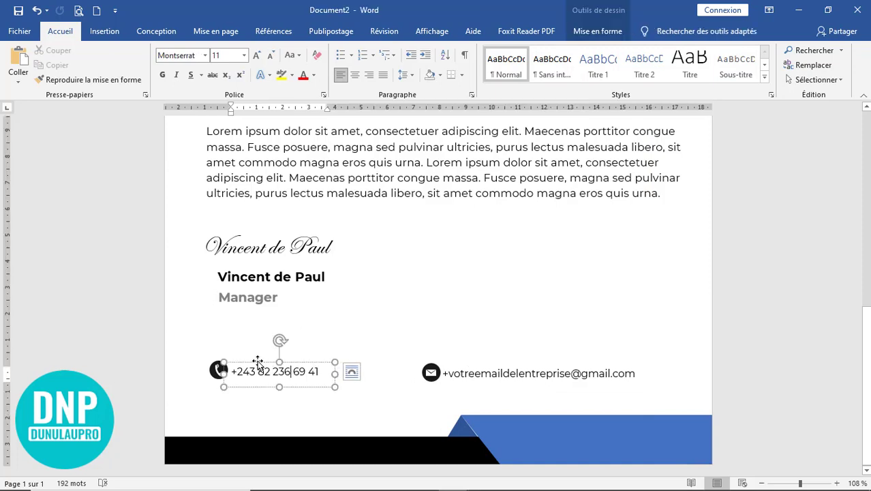
click(233, 363)
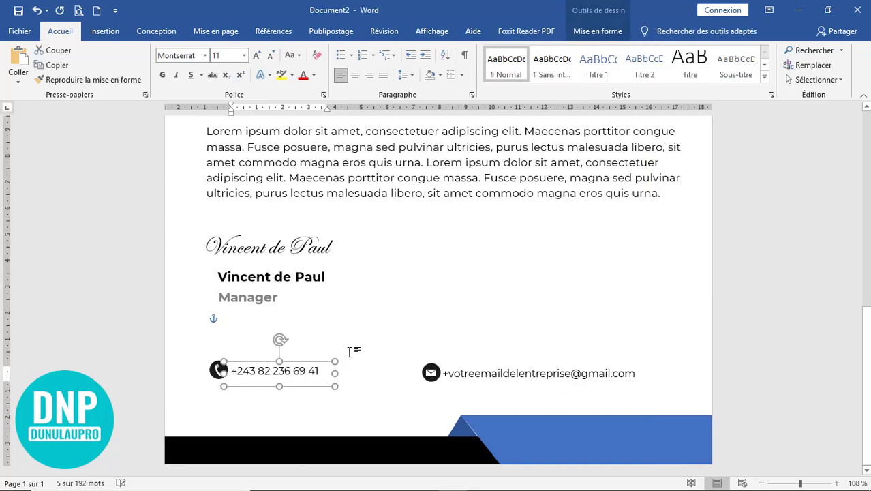
click(427, 368)
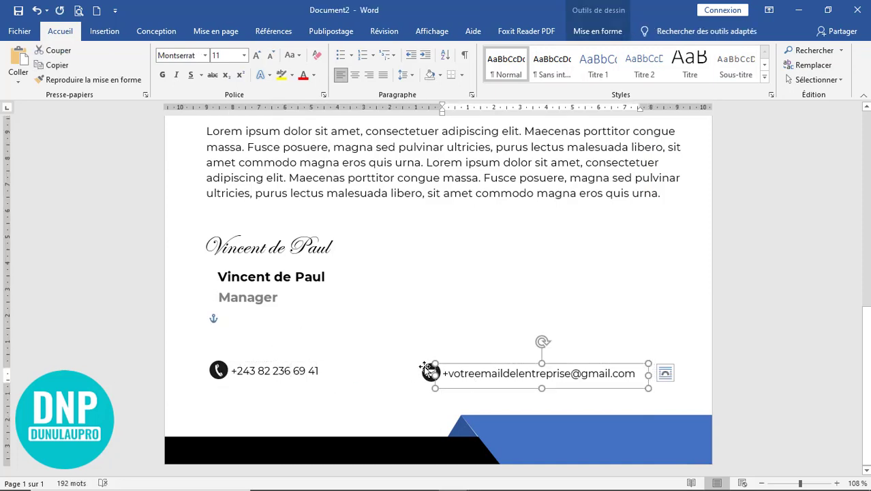
click(431, 371)
click(496, 376)
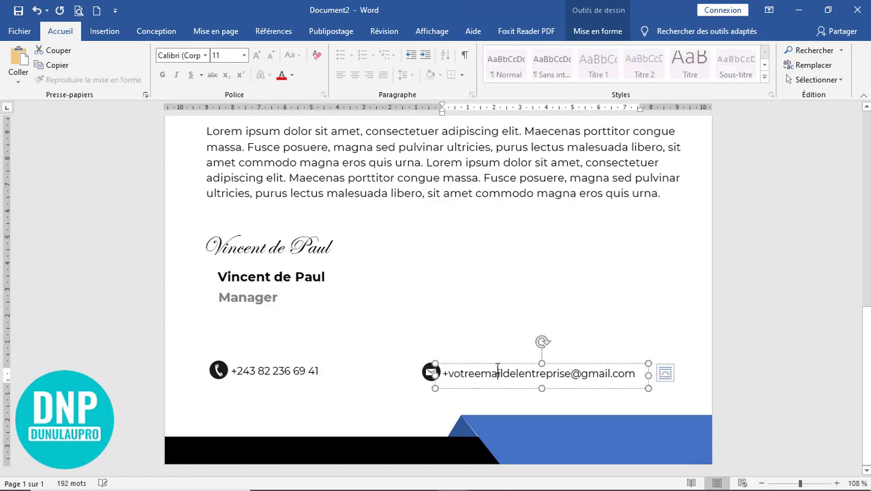
click(535, 361)
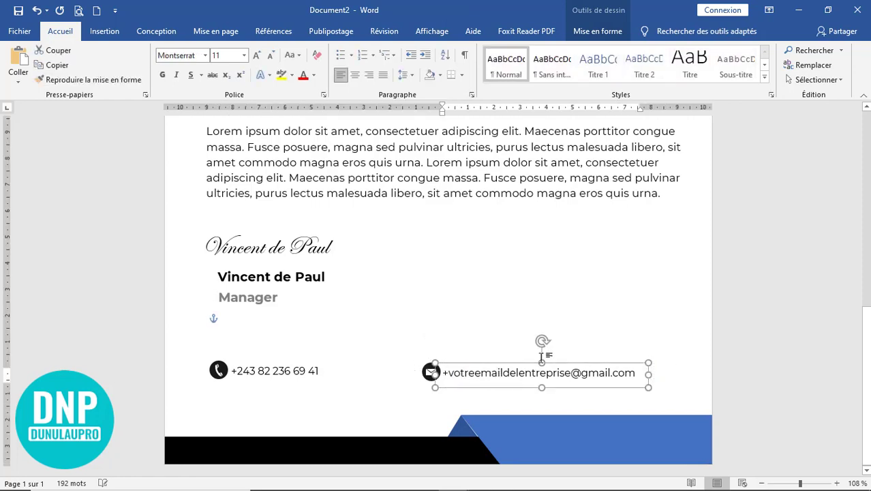
click(623, 327)
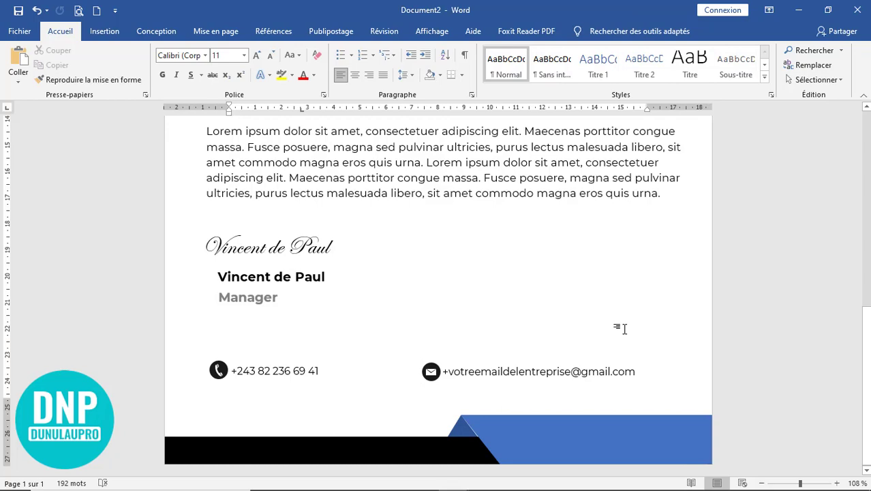
click(433, 31)
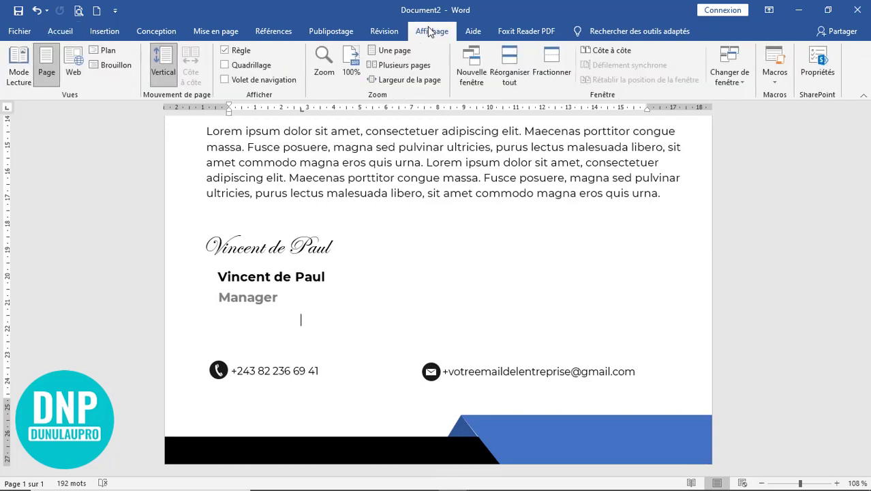
- Fit the whole letterhead page on screen, return to Accueil, and scroll to review it
click(396, 50)
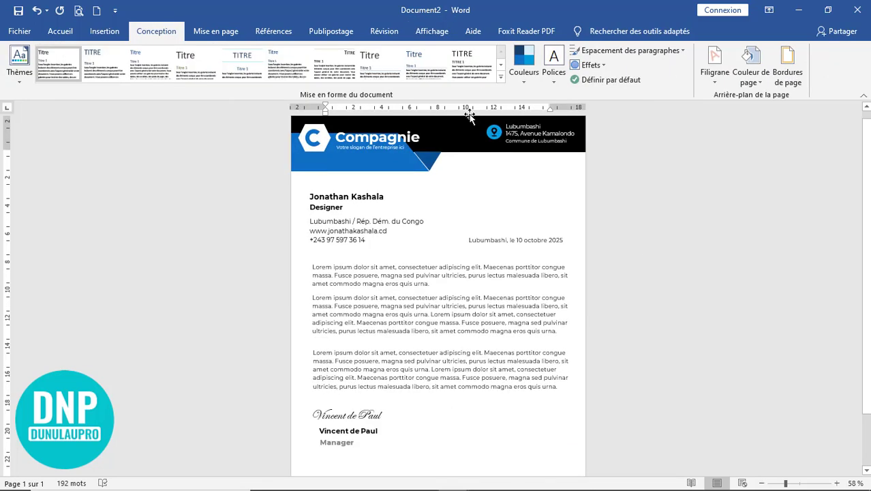
click(60, 32)
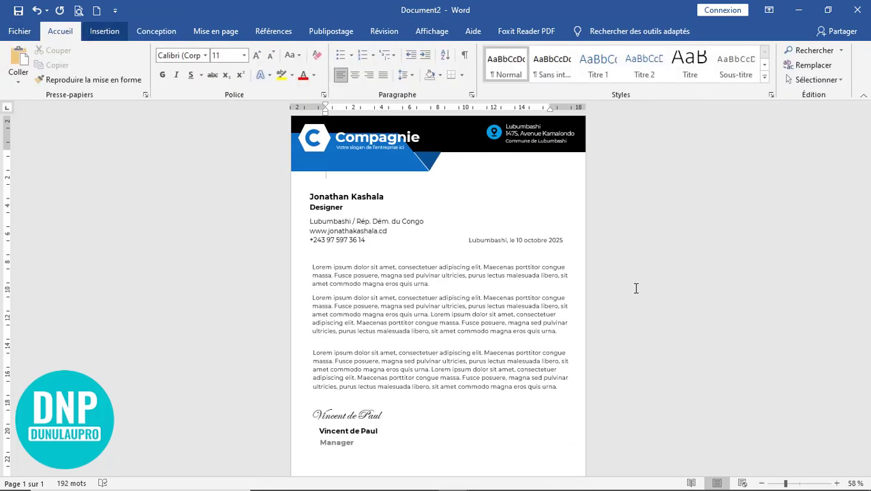
scroll(671, 263, up, 1)
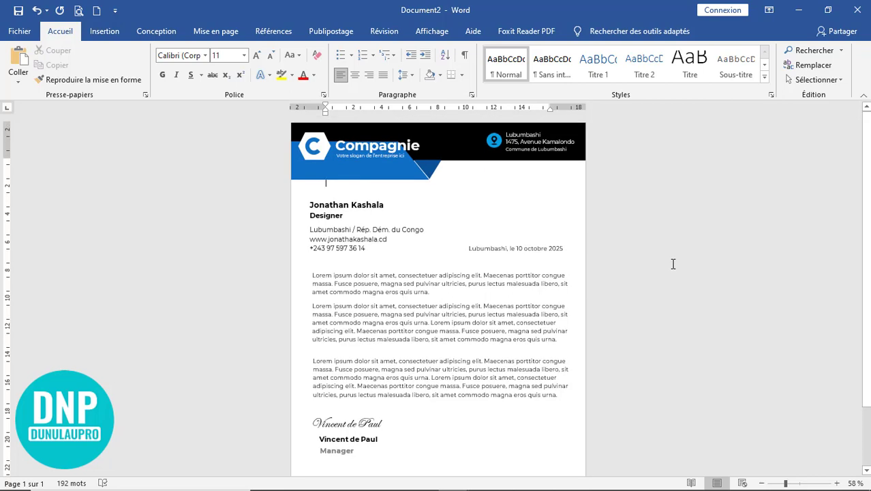
scroll(673, 263, down, 2)
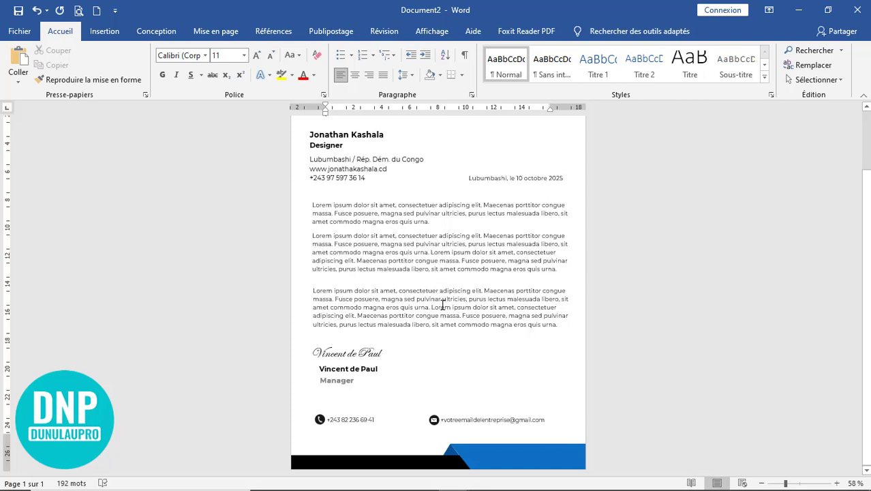
- Inspect the blue diagonal header shape and the body text boxes
scroll(442, 300, up, 2)
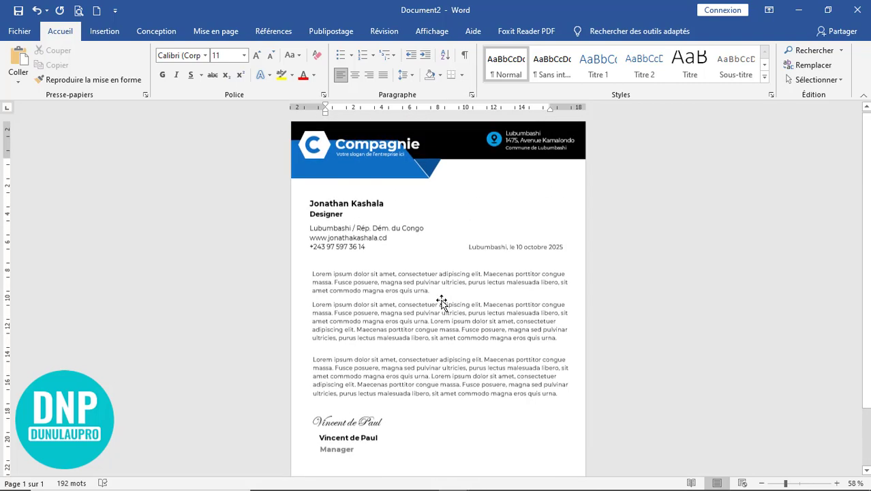
click(428, 164)
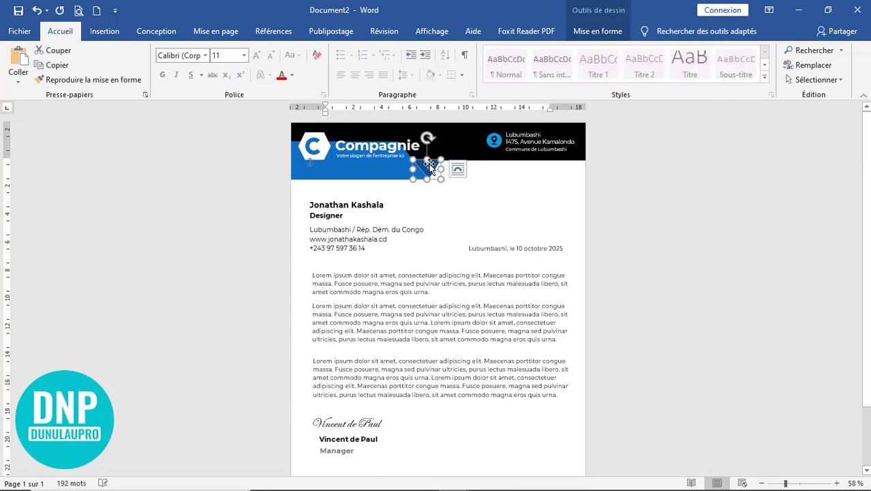
click(505, 308)
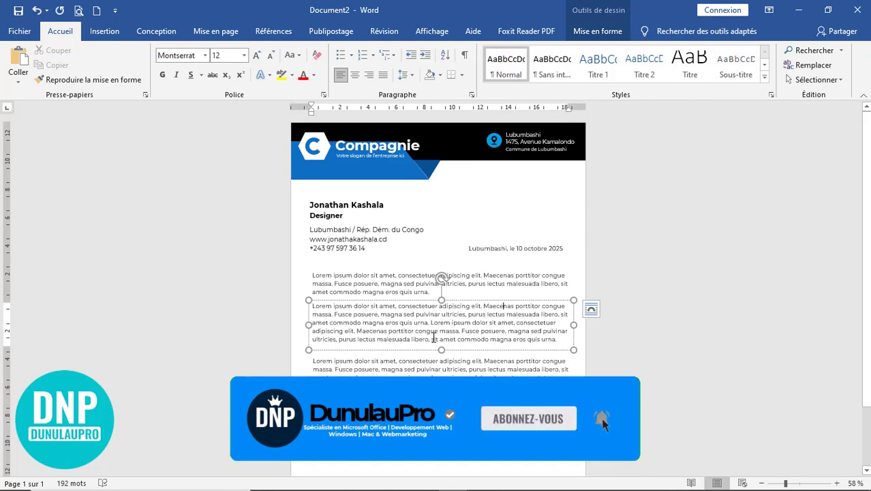
click(448, 374)
click(479, 442)
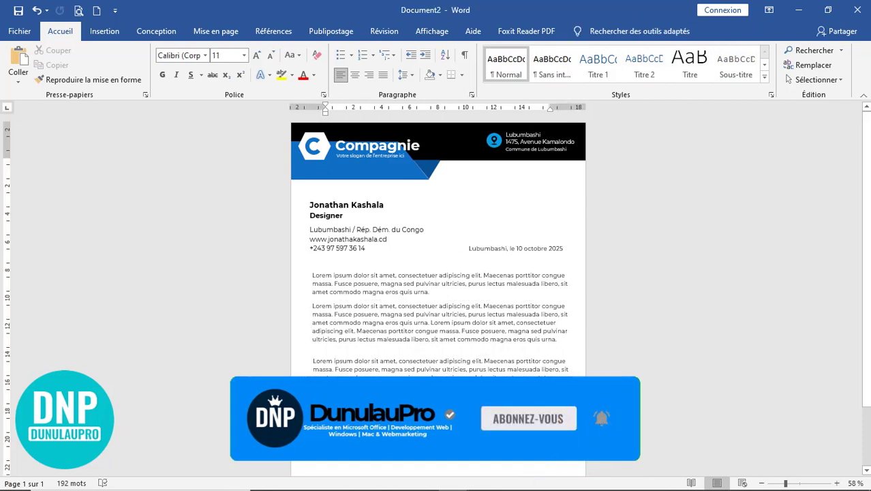
scroll(479, 441, down, 1)
scroll(482, 426, down, 2)
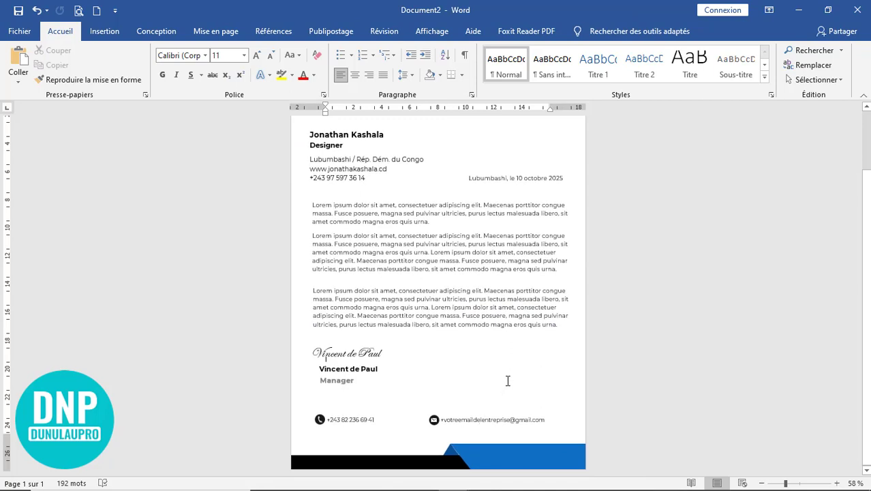
scroll(508, 381, up, 2)
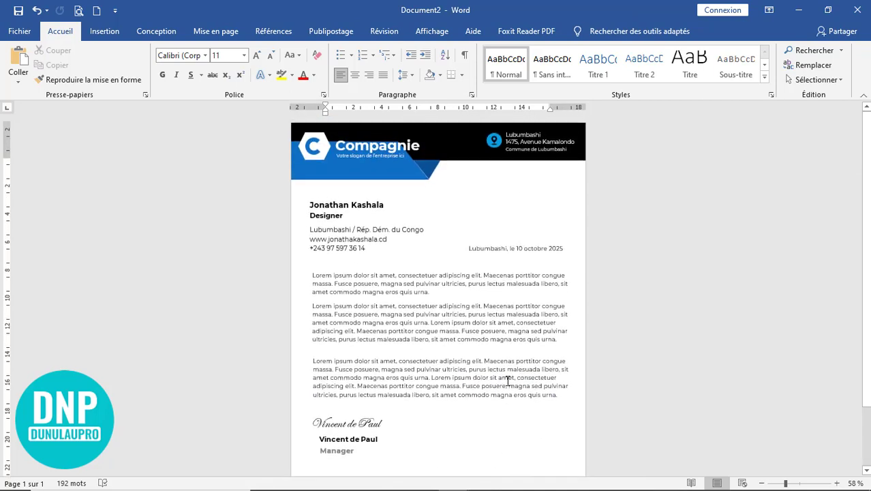
- Collapse the ribbon and fit the finished letterhead to one page
click(862, 98)
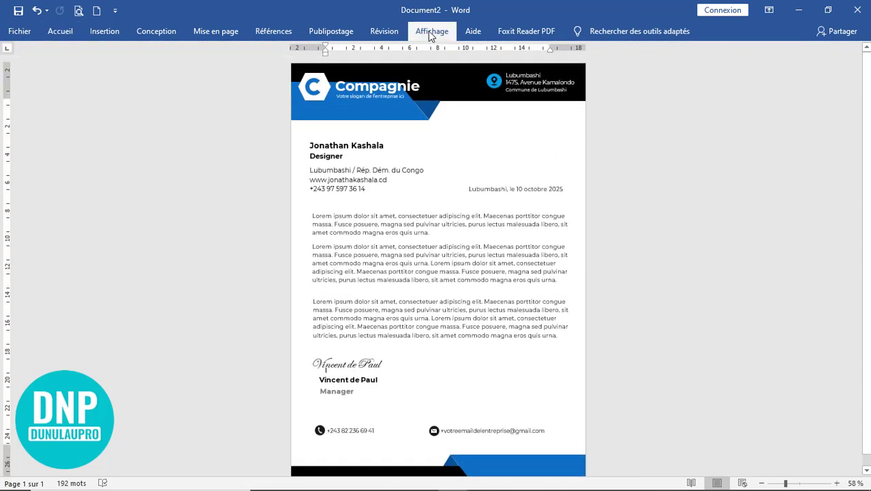
click(431, 32)
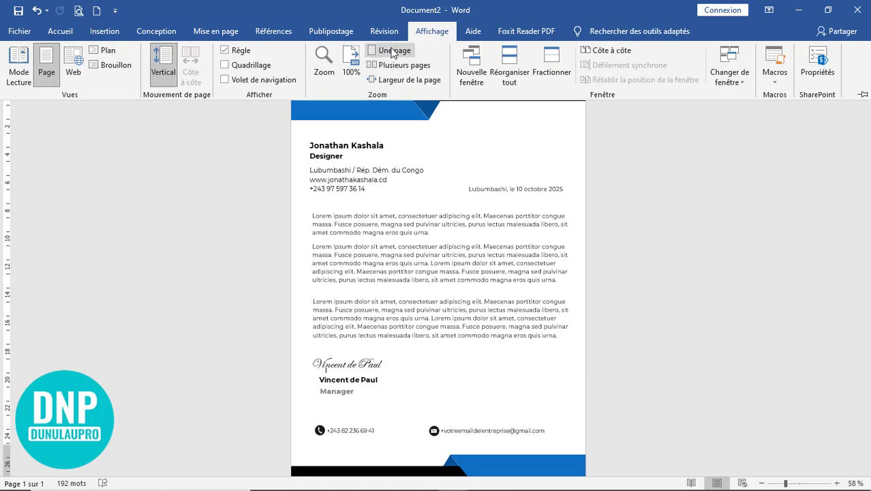
click(389, 50)
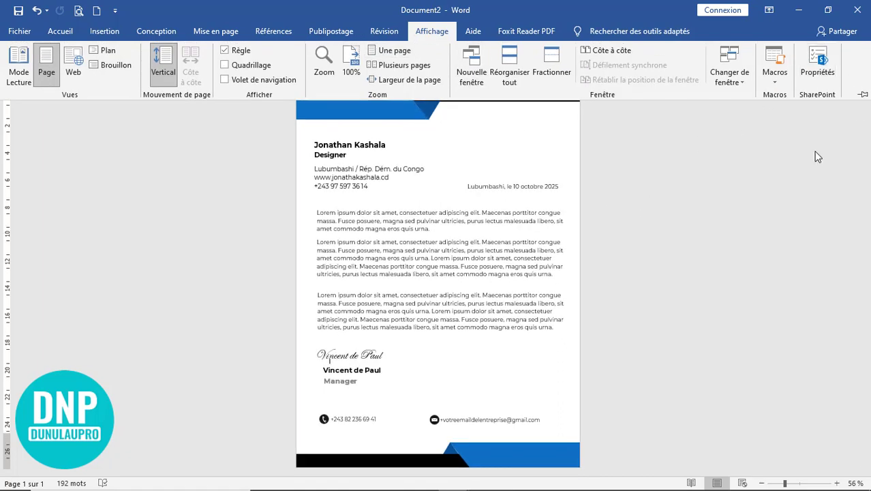
click(805, 170)
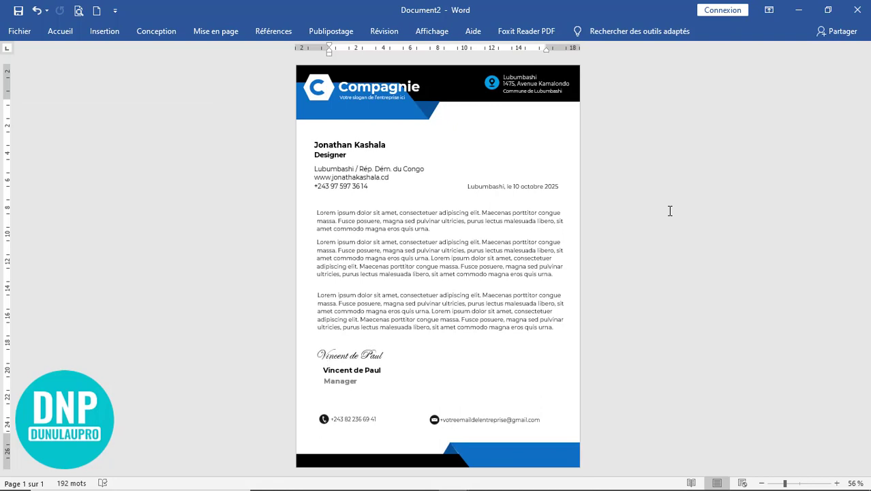